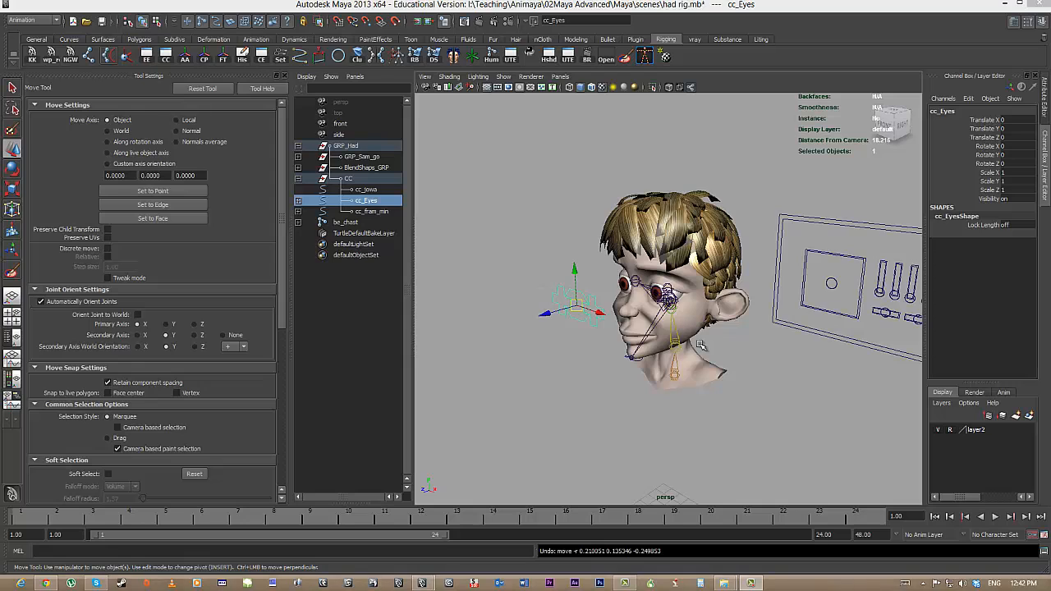
Step: Test the eye rig by moving the cc_Eyes control in front of the face, and undo the move
alt+drag(701, 345, 663, 316)
alt+right_drag(663, 316, 767, 353)
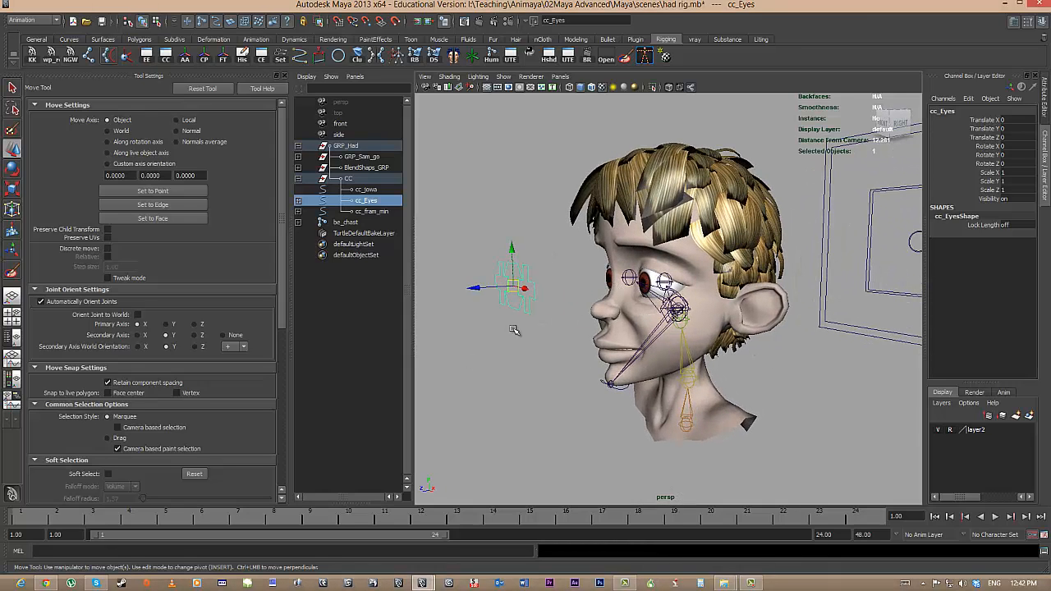
drag(515, 287, 503, 336)
key(ctrl+z)
Step: Reset the cc_r_eye1 control's Translate X, Y and Z to 0
click(538, 283)
click(541, 285)
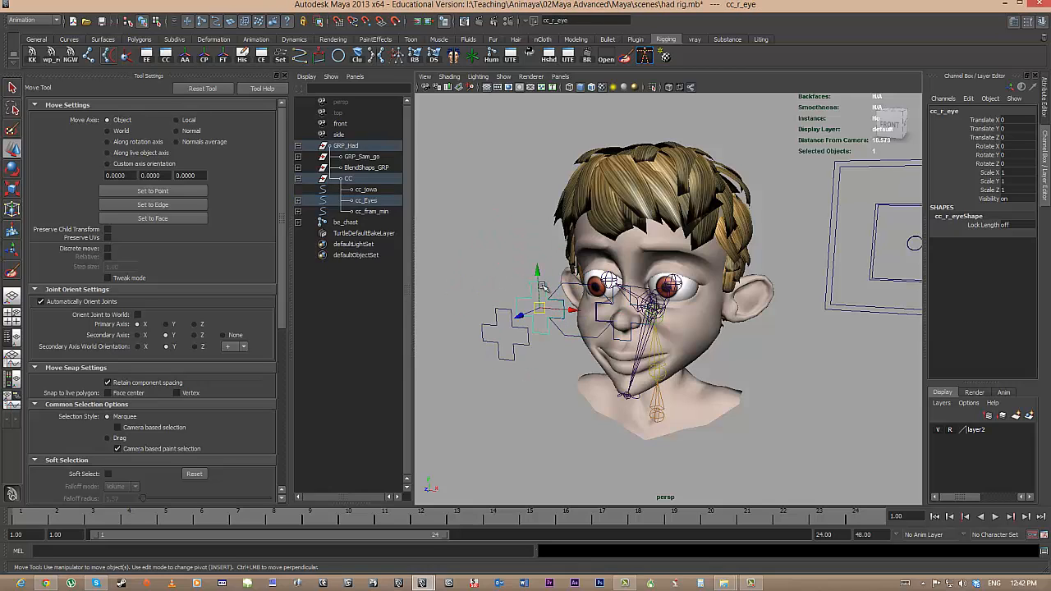
click(545, 286)
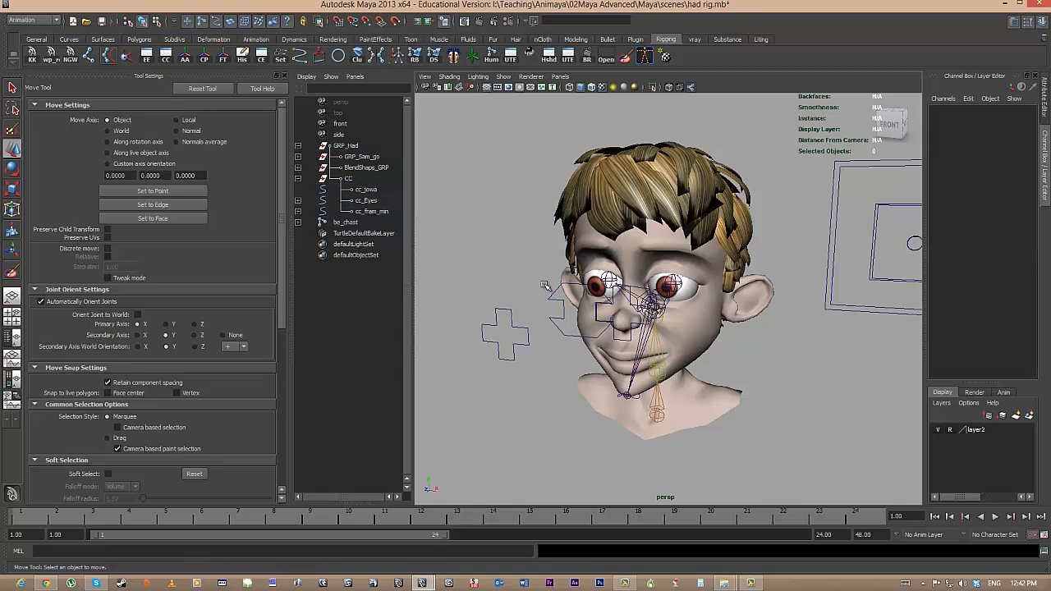
click(507, 314)
drag(1014, 123, 1017, 144)
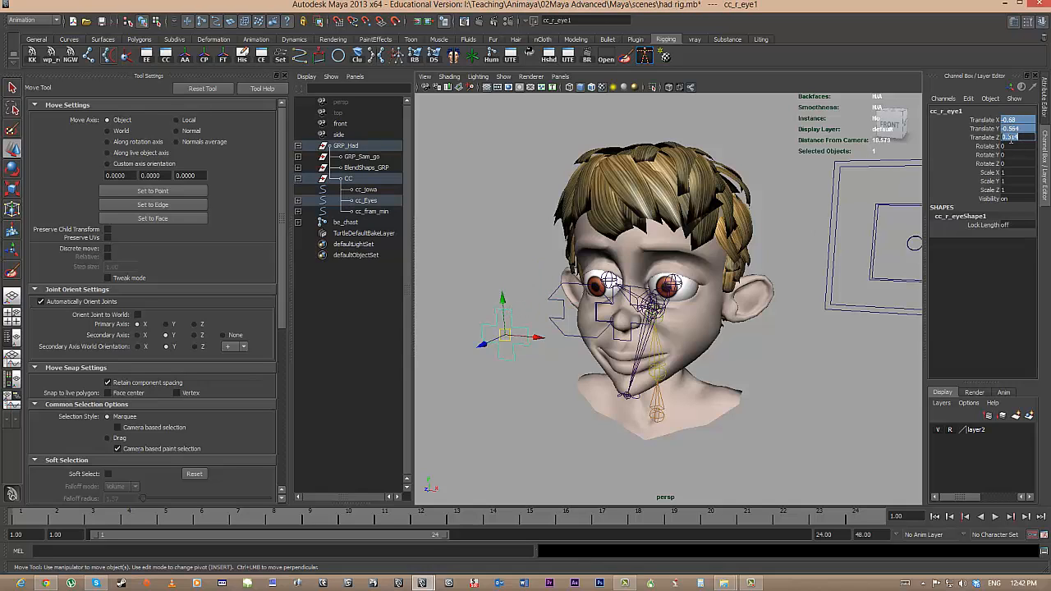
text(0)
key(Return)
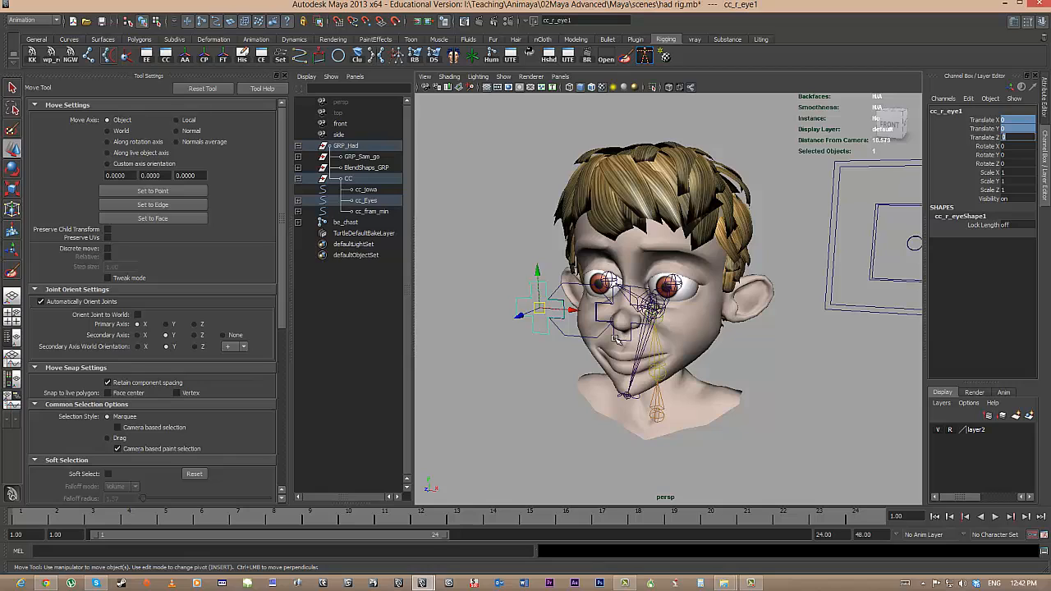
Step: Examine the eye controls, the head mesh and the jaw joint from the side and the front
click(626, 333)
drag(621, 314, 542, 312)
click(567, 285)
click(792, 374)
alt+drag(793, 374, 739, 353)
scroll(702, 328, up, 5)
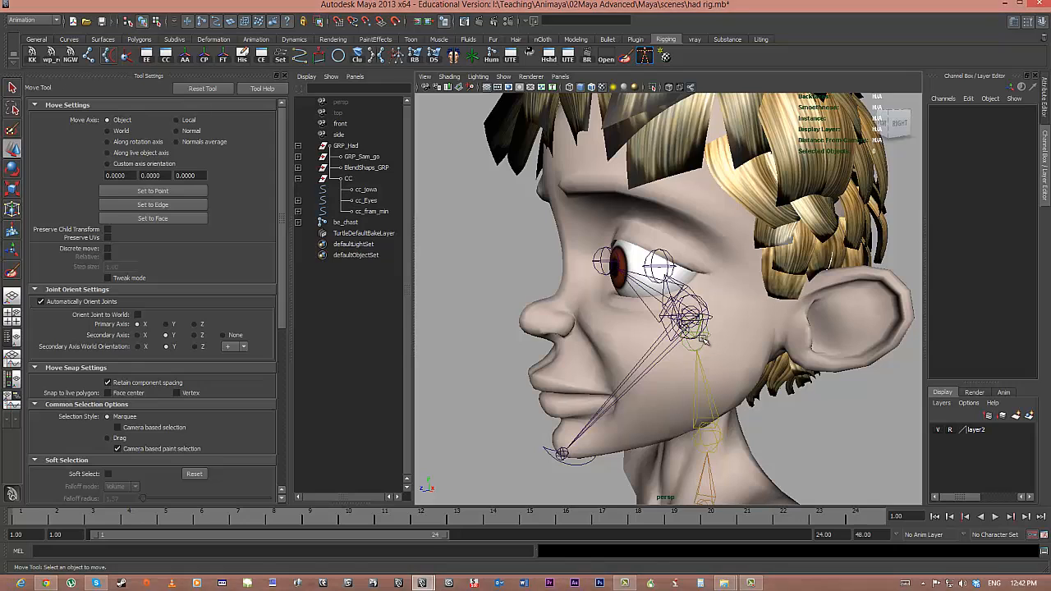
click(708, 339)
click(739, 319)
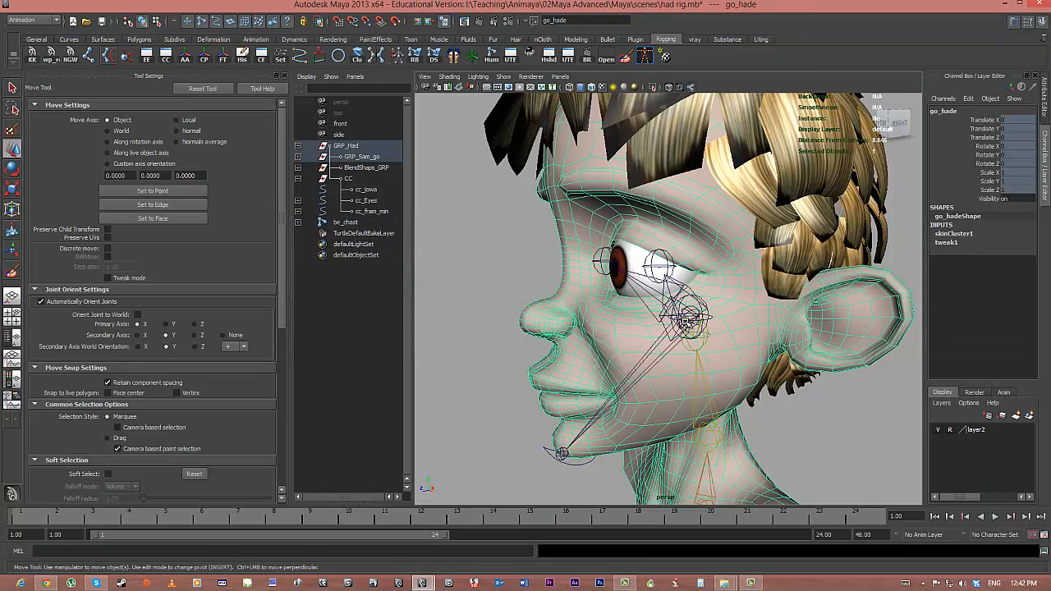
click(656, 361)
alt+drag(651, 379, 732, 352)
shift+click(732, 351)
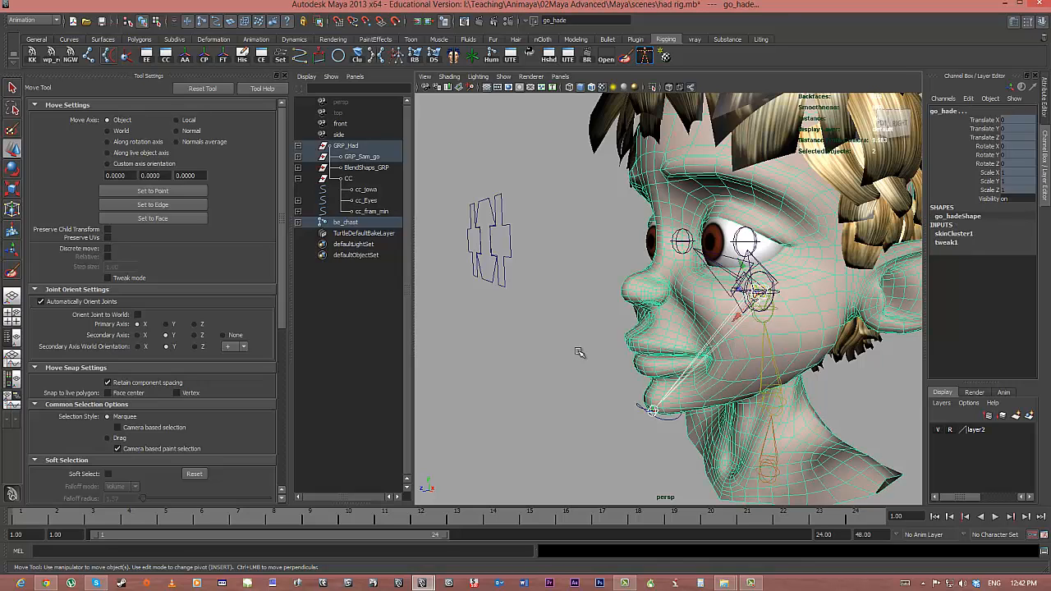
click(550, 358)
alt+drag(553, 363, 581, 380)
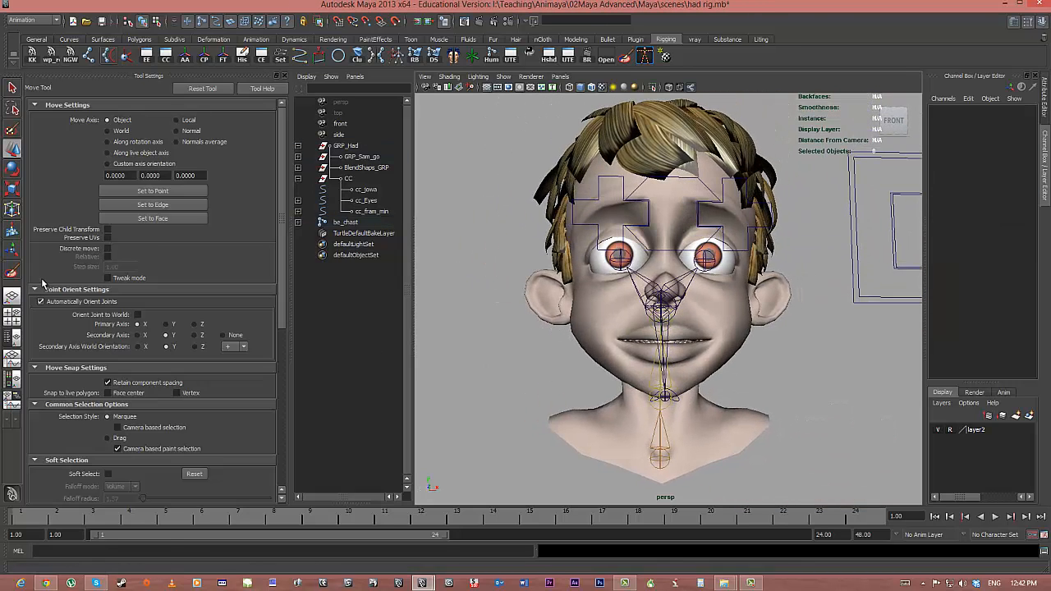
Step: Isolate the go_hade head mesh in the perspective view
click(602, 327)
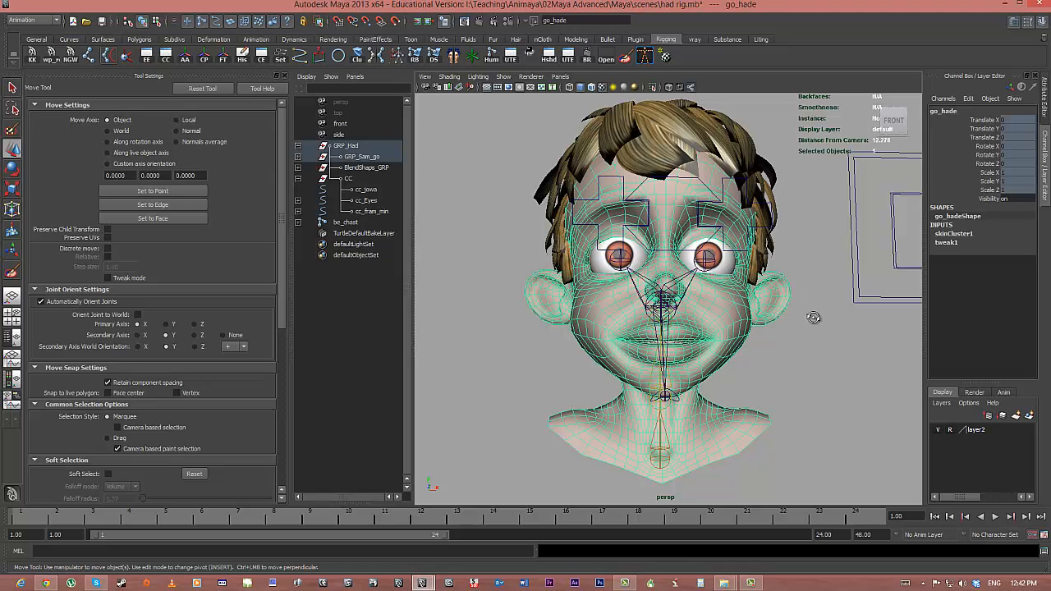
alt+drag(813, 317, 703, 335)
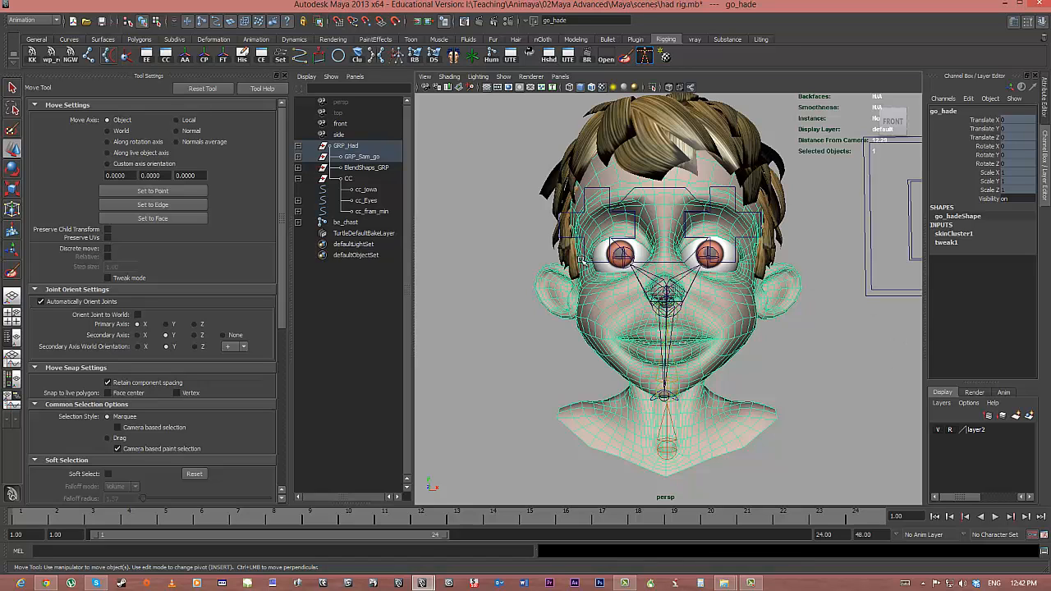
click(656, 87)
mouse_move(619, 228)
alt+mouse_down()
mouse_move(640, 232)
mouse_move(612, 241)
alt+mouse_up()
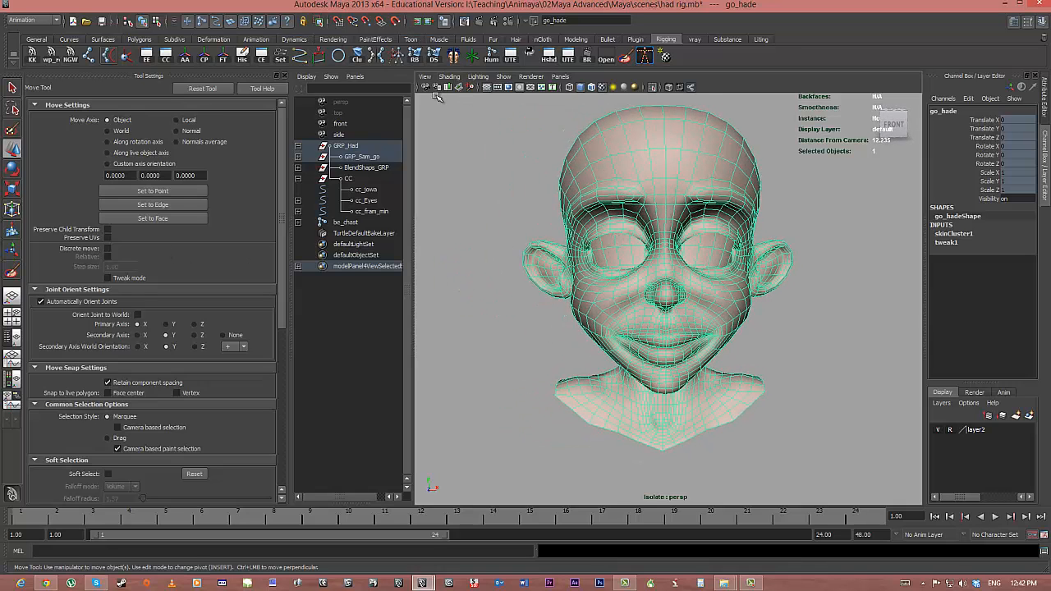
Step: Activate the Paint Skin Weights Tool on the isolated head mesh
key(space)
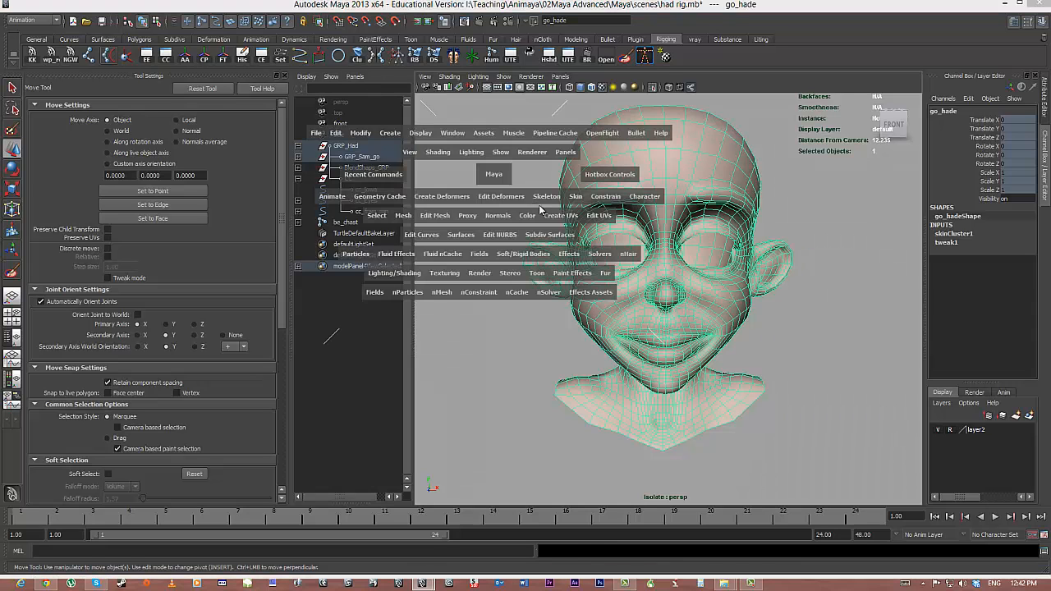
click(575, 199)
mouse_move(602, 217)
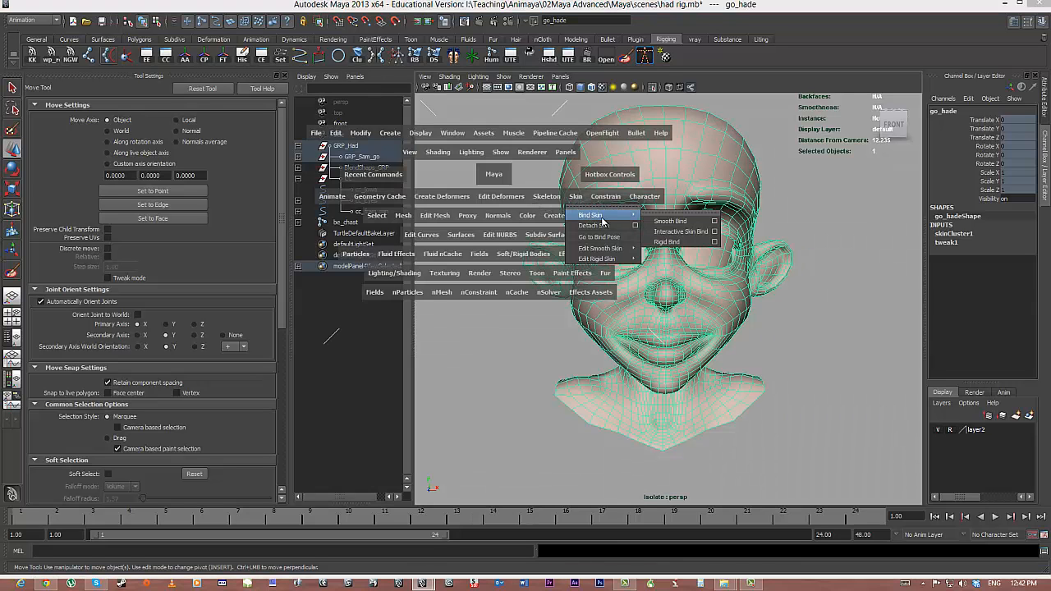
mouse_move(609, 249)
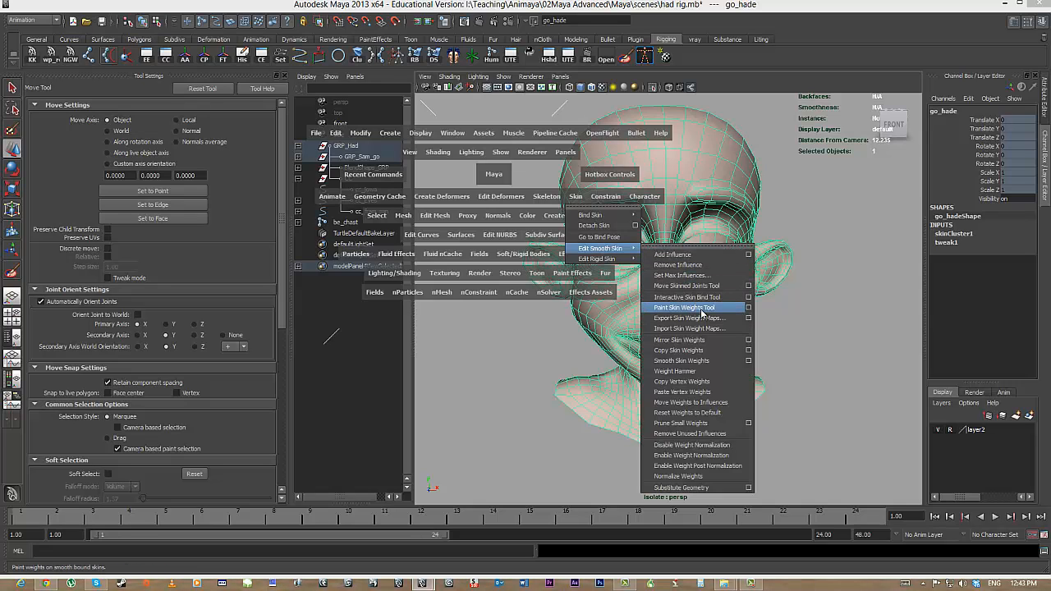
key(space)
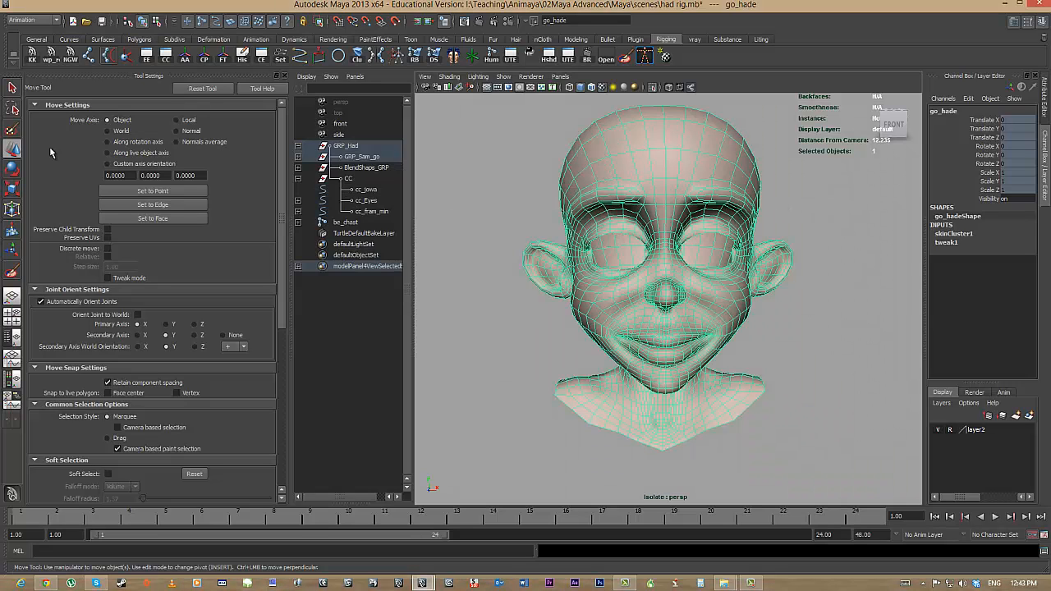
click(13, 275)
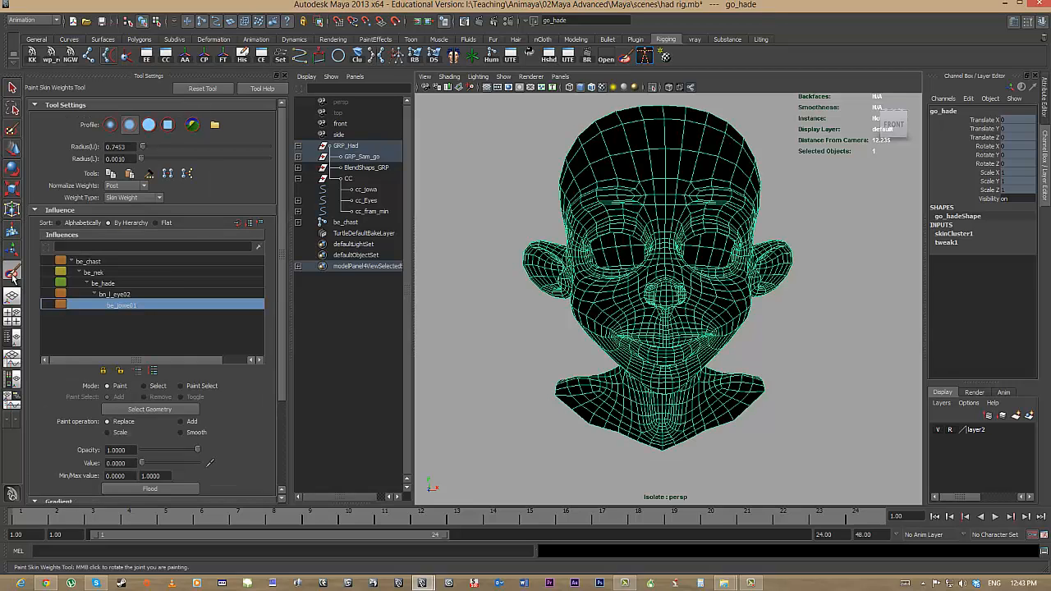
Step: Flood the bn_l_eye02, be_jowe01, be_nek and be_chast influences with a weight of 0 and check the be_hade and be_nek weights
click(90, 261)
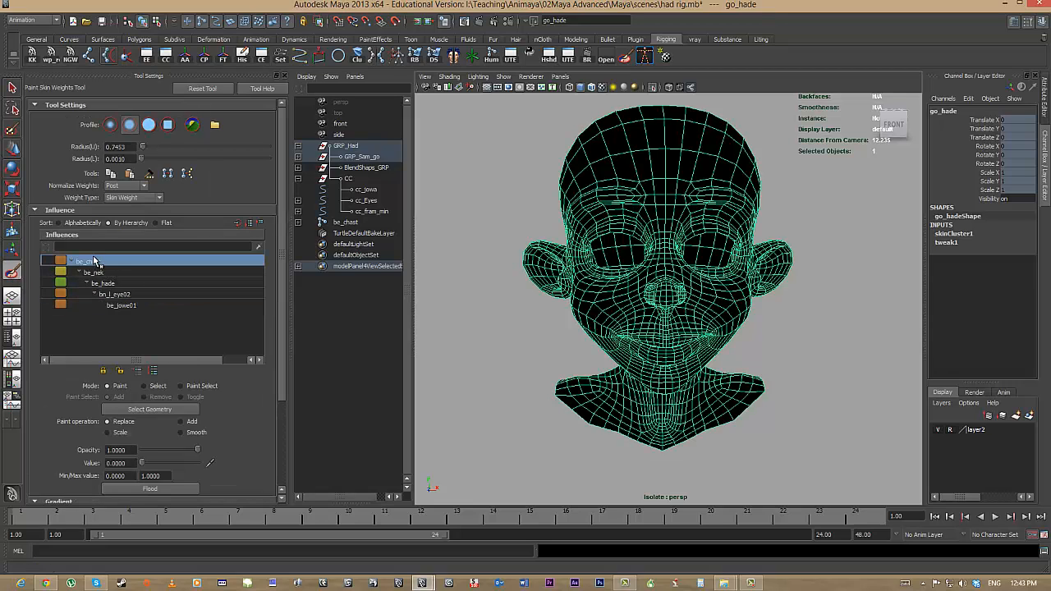
click(105, 273)
click(110, 285)
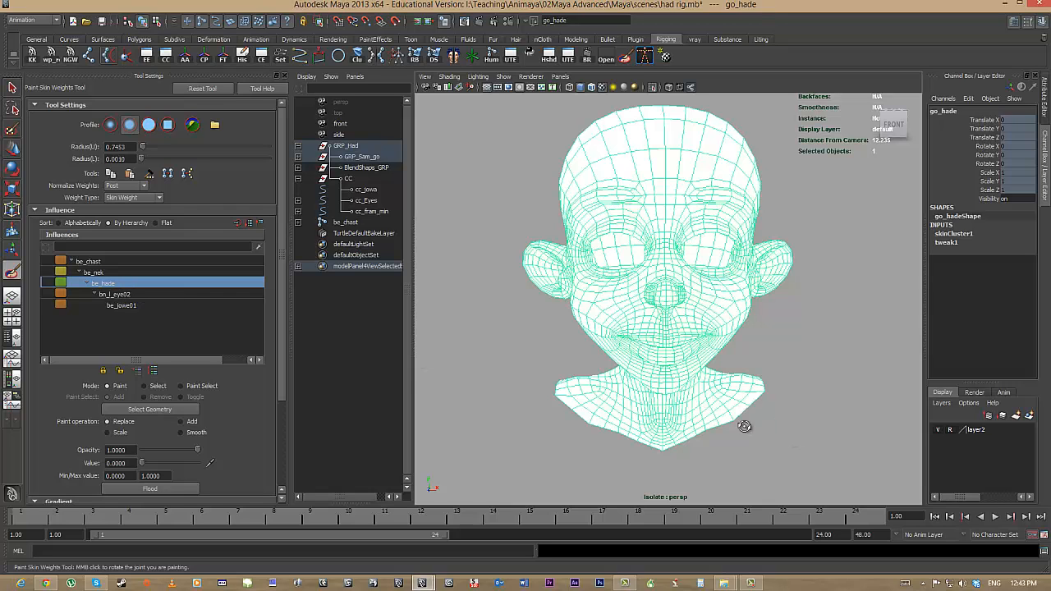
alt+drag(742, 424, 624, 361)
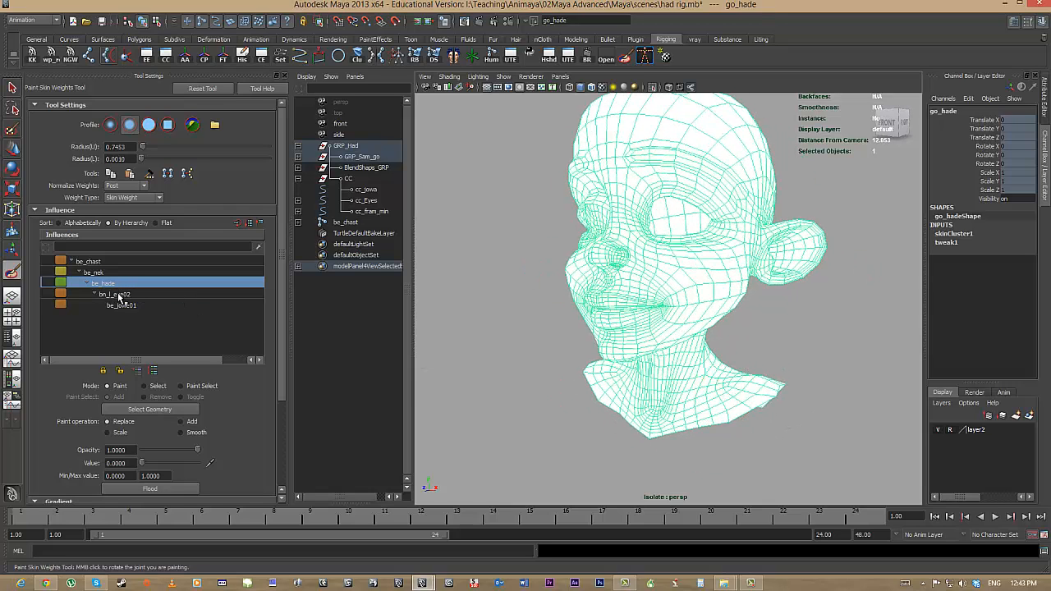
click(119, 294)
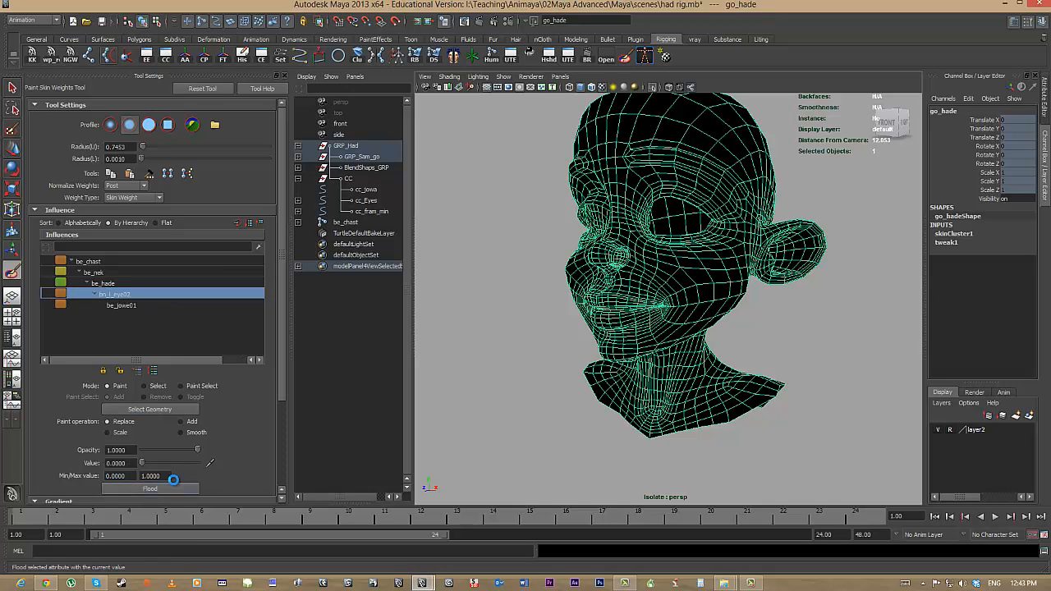
click(121, 306)
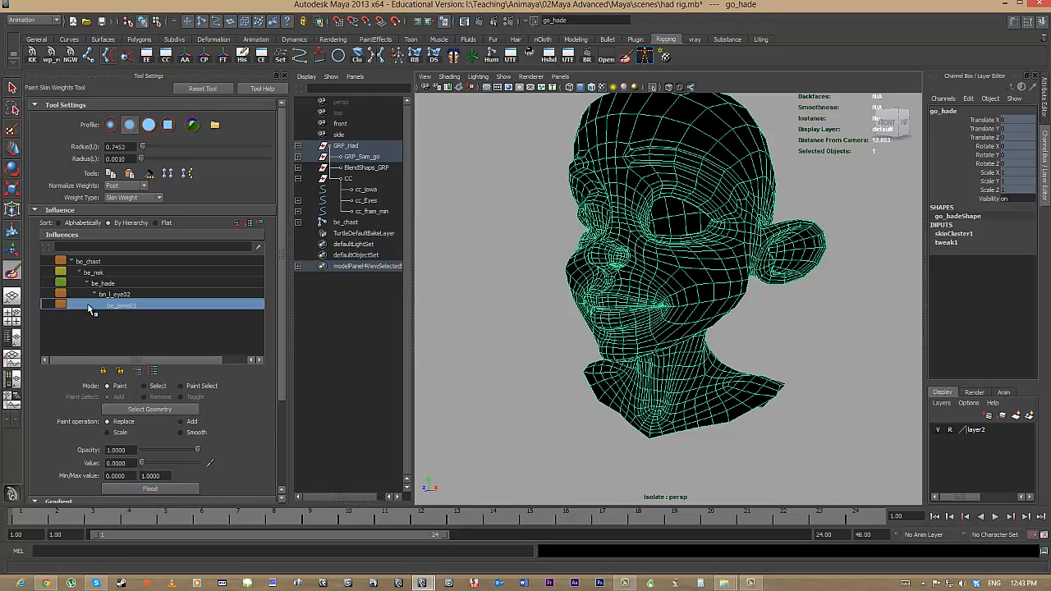
click(96, 273)
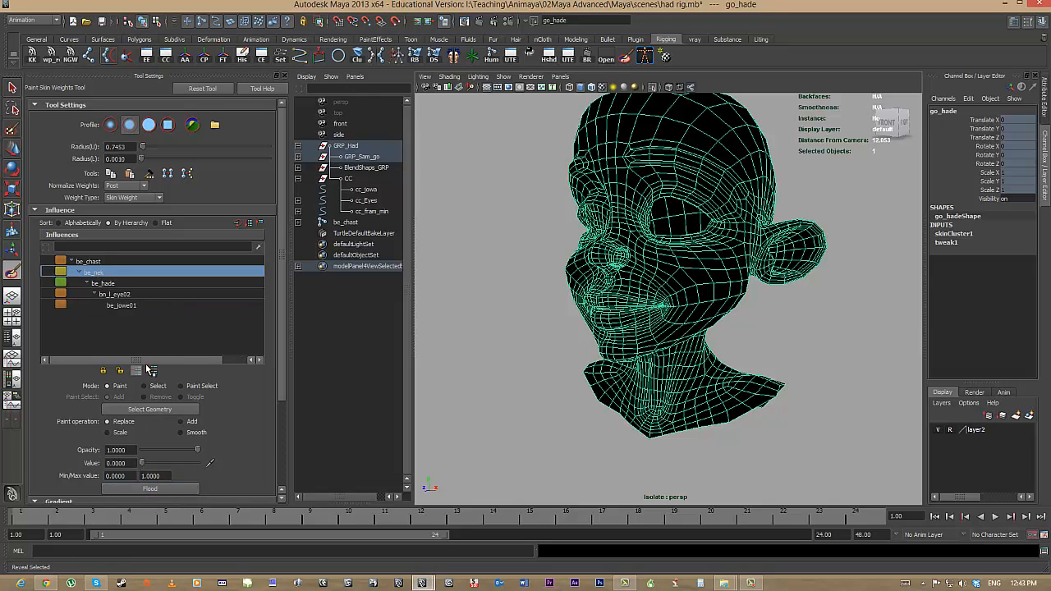
click(90, 262)
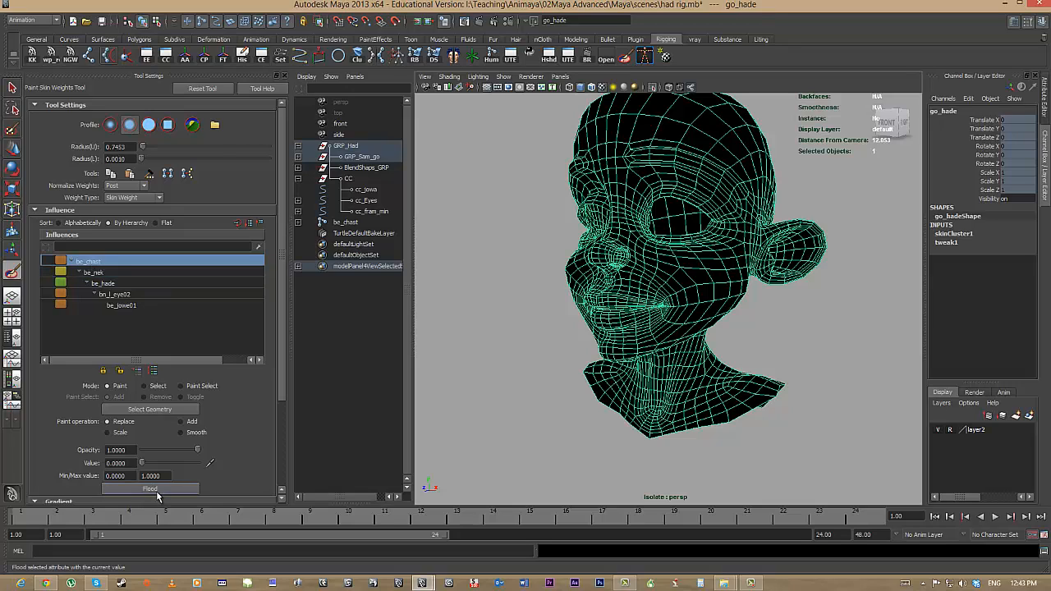
click(95, 274)
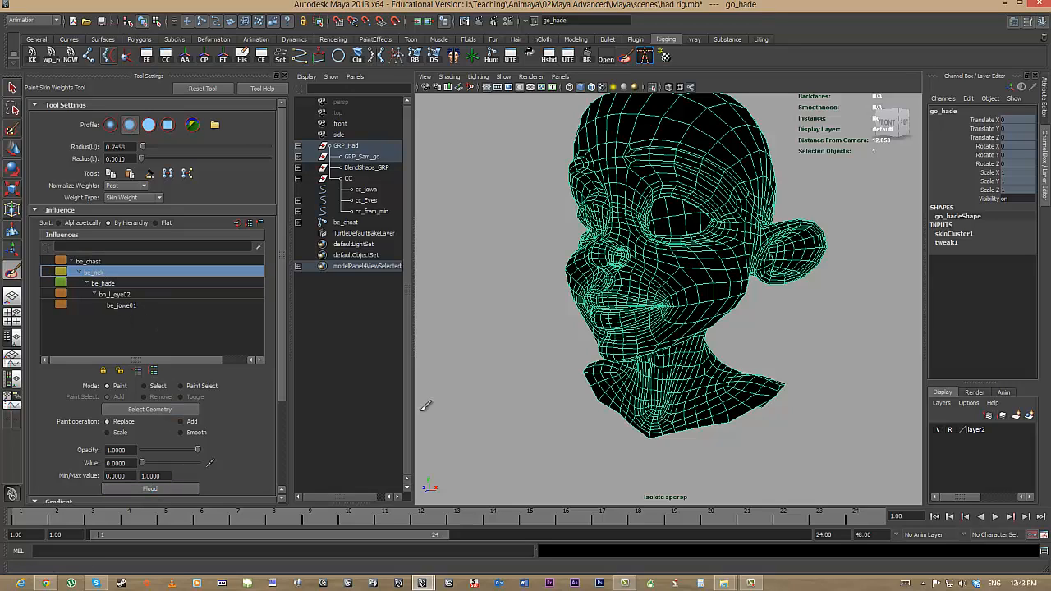
click(111, 284)
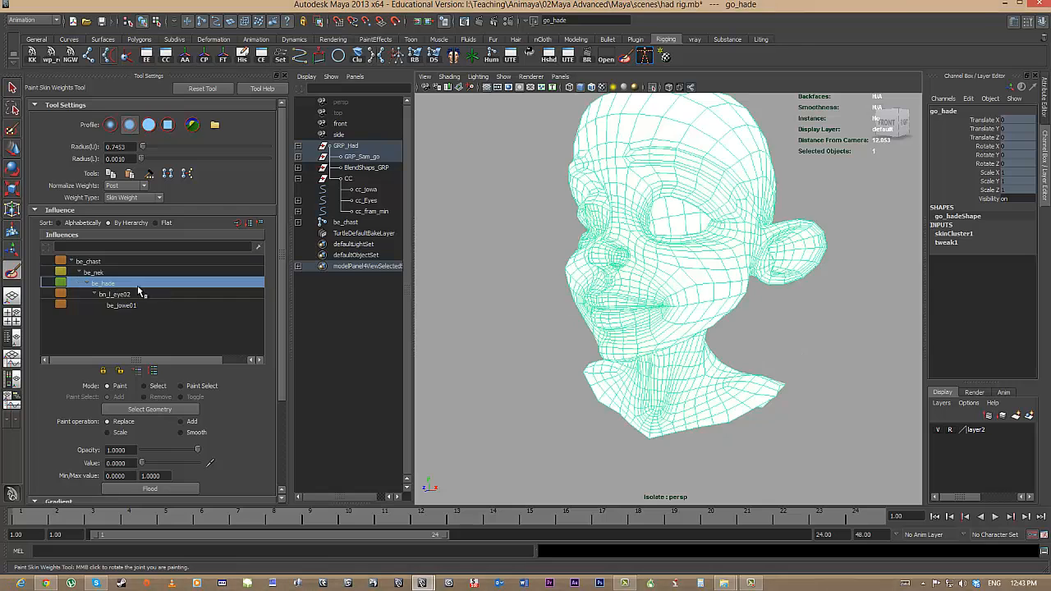
click(104, 273)
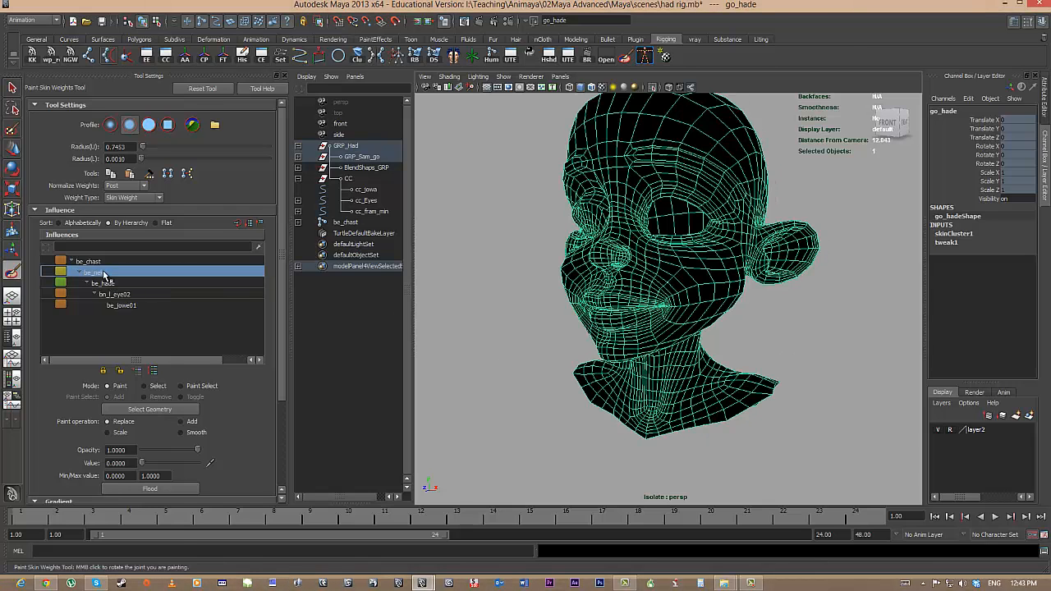
Step: Paint be_chast weights over the shoulders and the base of the neck with Replace and a value of 1
click(89, 261)
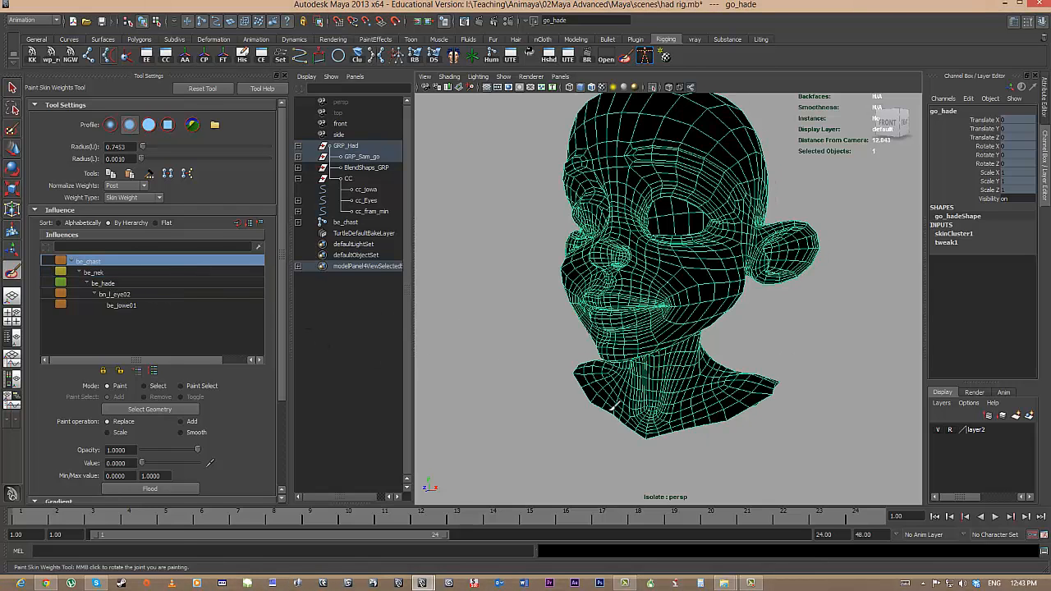
alt+drag(542, 427, 605, 430)
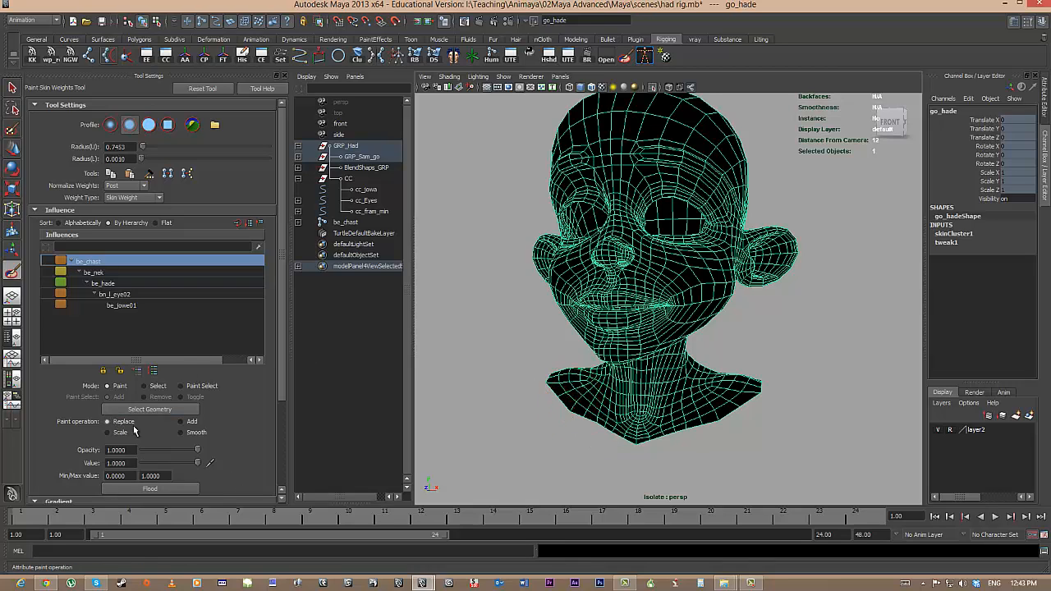
mouse_move(545, 382)
mouse_down()
mouse_move(608, 420)
mouse_move(688, 420)
mouse_move(743, 391)
mouse_move(616, 419)
mouse_move(542, 400)
mouse_move(683, 424)
mouse_move(678, 410)
mouse_move(649, 429)
mouse_move(595, 422)
mouse_move(587, 439)
mouse_move(612, 447)
mouse_move(831, 413)
mouse_move(632, 415)
mouse_move(579, 394)
mouse_move(605, 355)
mouse_move(578, 374)
mouse_move(668, 432)
mouse_move(765, 417)
mouse_move(534, 416)
mouse_move(545, 399)
mouse_move(685, 400)
mouse_move(739, 381)
mouse_move(714, 386)
mouse_up()
Step: Paint be_nek weights with a value of 1 all the way around the neck
click(100, 272)
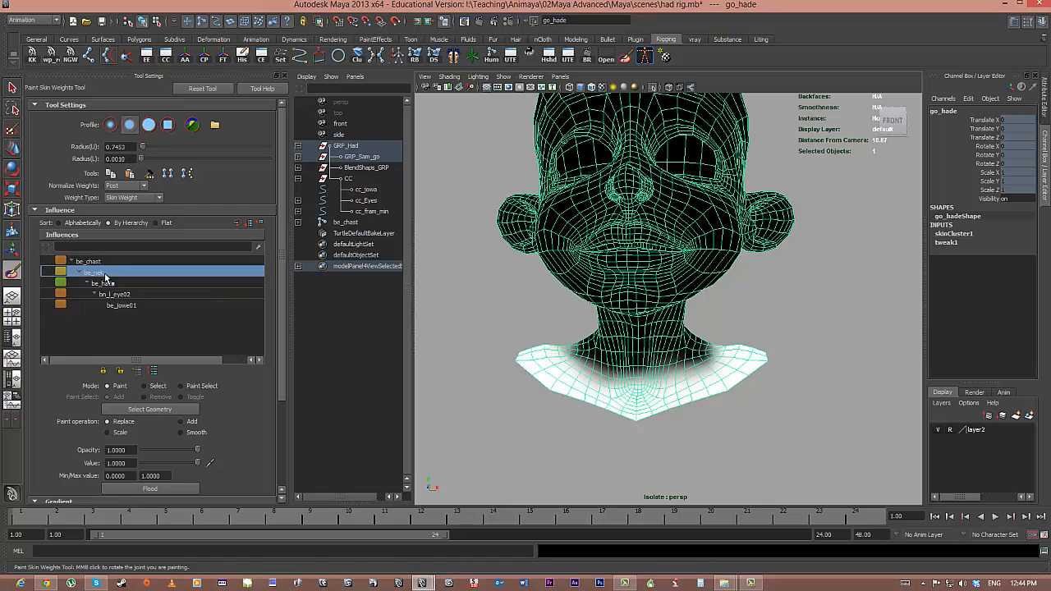
mouse_move(582, 335)
mouse_down()
mouse_move(575, 349)
mouse_move(663, 355)
mouse_move(694, 349)
mouse_move(702, 333)
mouse_move(481, 336)
mouse_move(661, 336)
mouse_move(681, 351)
mouse_move(790, 330)
mouse_up()
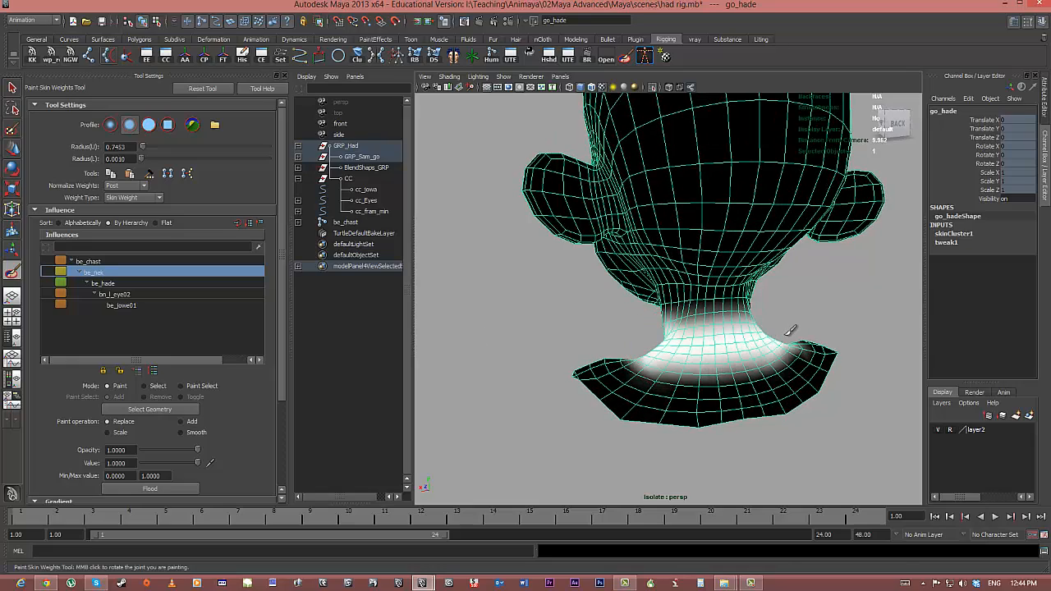
mouse_move(704, 327)
alt+mouse_down()
mouse_move(685, 303)
mouse_move(760, 295)
mouse_move(664, 327)
mouse_move(675, 314)
mouse_move(793, 345)
alt+mouse_up()
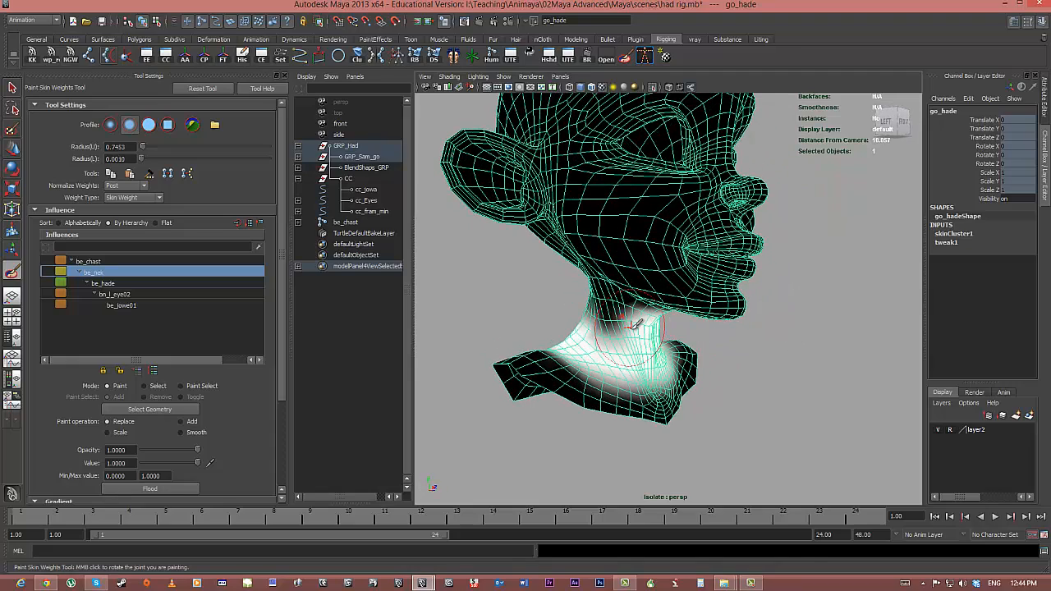
mouse_move(632, 325)
mouse_down()
mouse_move(580, 318)
mouse_move(666, 309)
mouse_move(624, 300)
mouse_move(606, 312)
mouse_move(721, 322)
mouse_move(704, 304)
mouse_move(776, 304)
mouse_move(743, 308)
mouse_up()
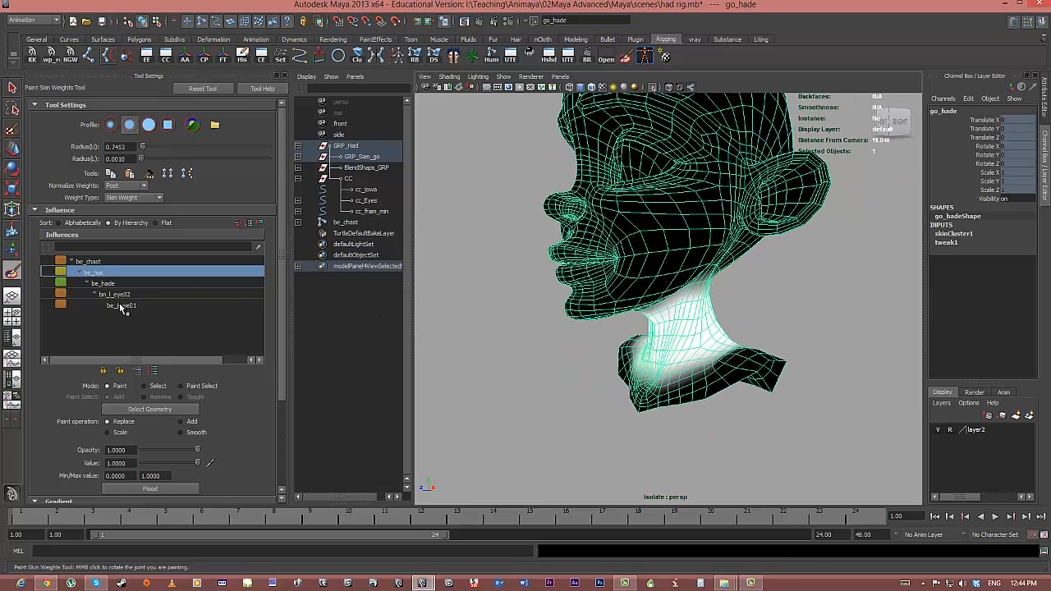
Step: Paint be_hade weights with a value of 0 over the shoulders and all the way around the neck
click(103, 283)
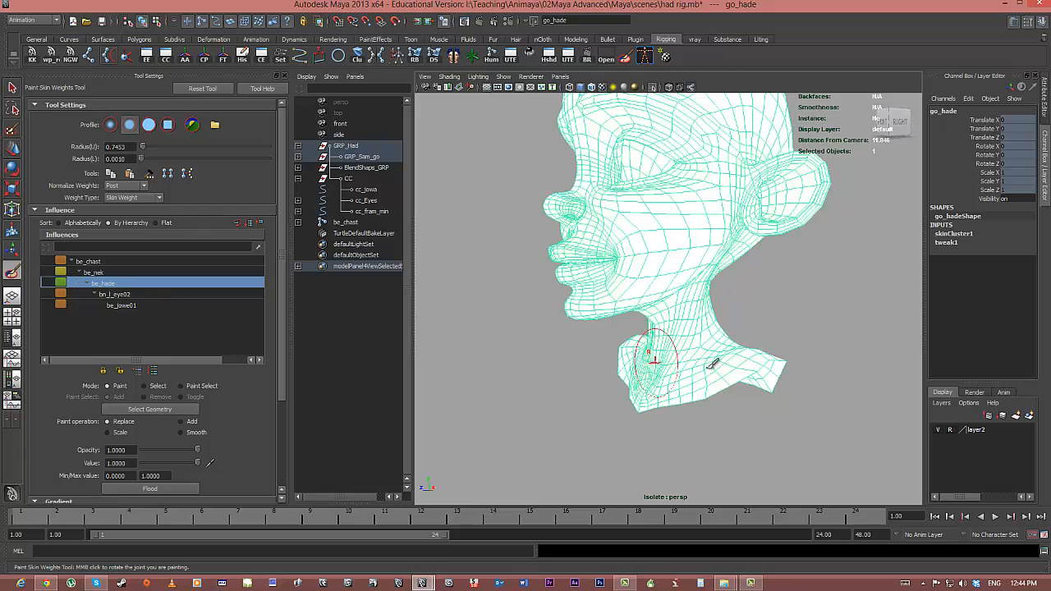
alt+drag(648, 353, 620, 351)
alt+right_drag(620, 352, 724, 376)
alt+middle_drag(725, 377, 726, 375)
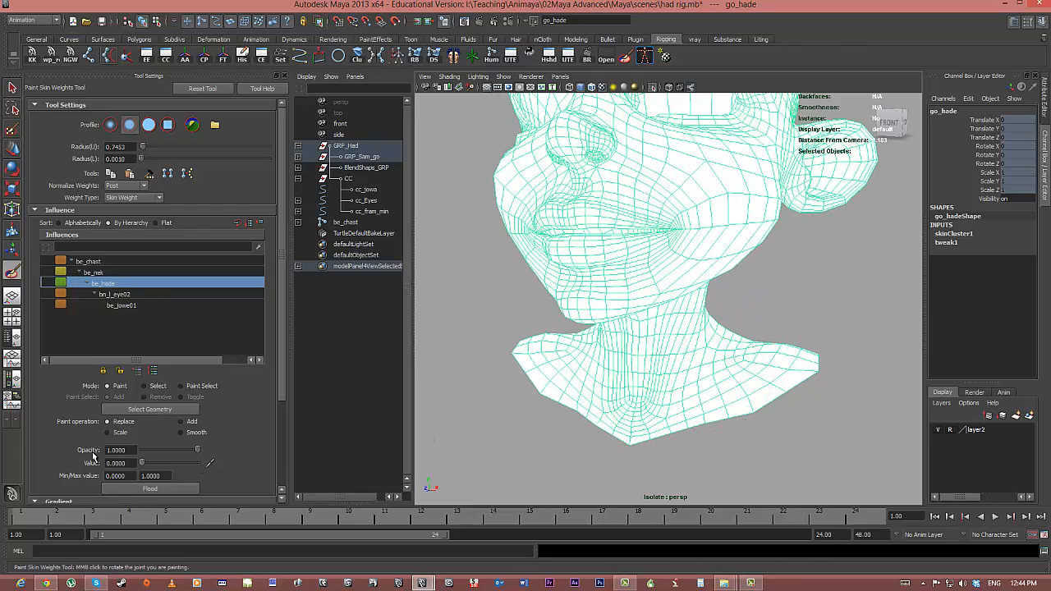
mouse_move(568, 418)
mouse_down()
mouse_move(647, 363)
mouse_move(746, 399)
mouse_move(647, 457)
mouse_up()
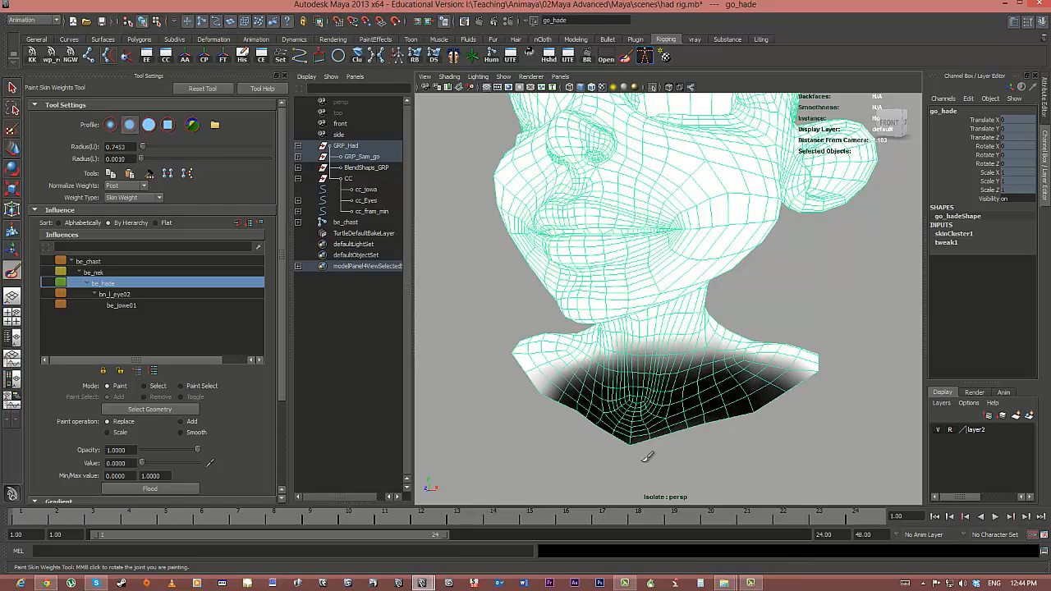
mouse_move(711, 423)
mouse_down()
mouse_move(739, 377)
mouse_move(857, 348)
mouse_move(708, 378)
mouse_up()
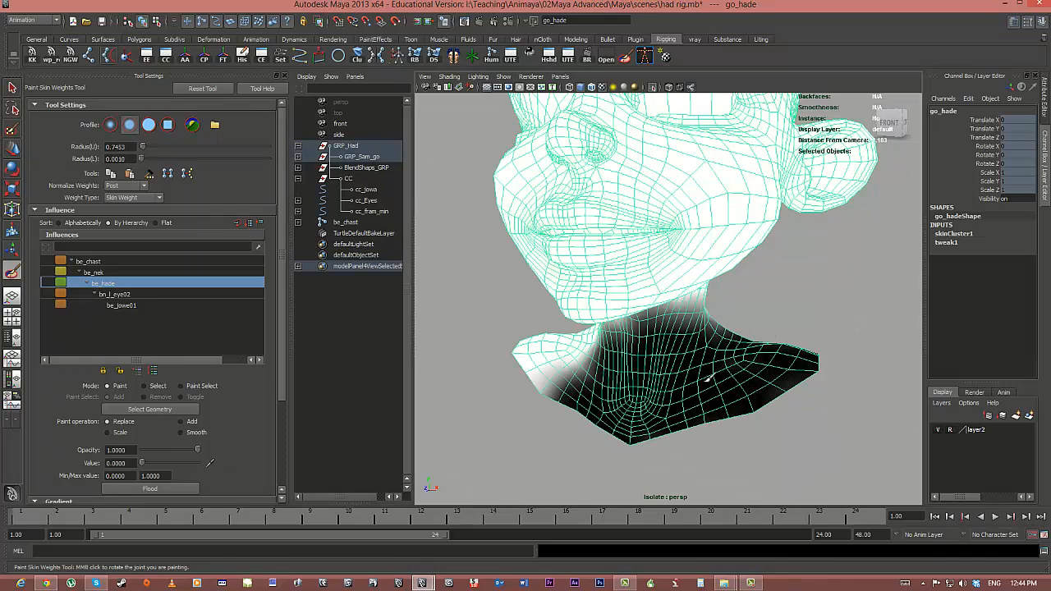
alt+drag(631, 397, 813, 396)
mouse_move(592, 410)
mouse_down()
mouse_move(458, 381)
mouse_move(562, 439)
mouse_move(786, 417)
mouse_up()
mouse_move(723, 411)
mouse_down()
mouse_move(657, 370)
mouse_move(693, 339)
mouse_move(796, 450)
mouse_move(579, 422)
mouse_move(739, 390)
mouse_move(628, 383)
mouse_move(638, 369)
mouse_move(614, 372)
mouse_up()
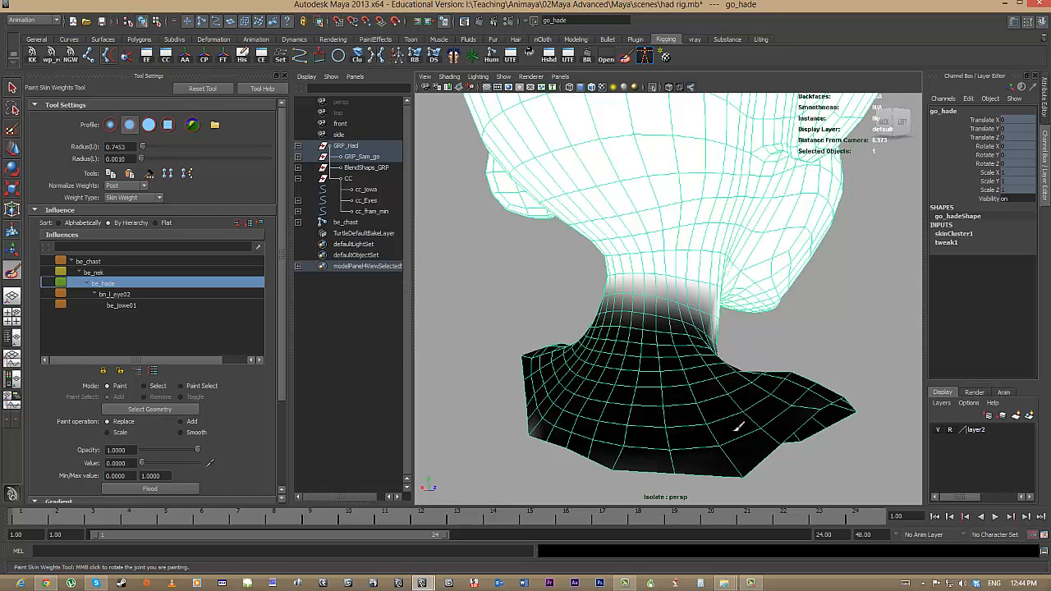
mouse_move(441, 383)
alt+mouse_down()
mouse_move(681, 413)
mouse_move(738, 374)
mouse_move(748, 322)
mouse_move(637, 292)
alt+mouse_up()
mouse_move(745, 347)
alt+mouse_down()
mouse_move(657, 328)
mouse_move(709, 329)
mouse_move(603, 336)
mouse_move(570, 292)
mouse_move(684, 301)
mouse_move(549, 320)
mouse_move(605, 348)
mouse_move(514, 343)
mouse_move(570, 368)
mouse_move(703, 345)
mouse_move(614, 340)
mouse_move(651, 357)
mouse_move(730, 315)
alt+mouse_up()
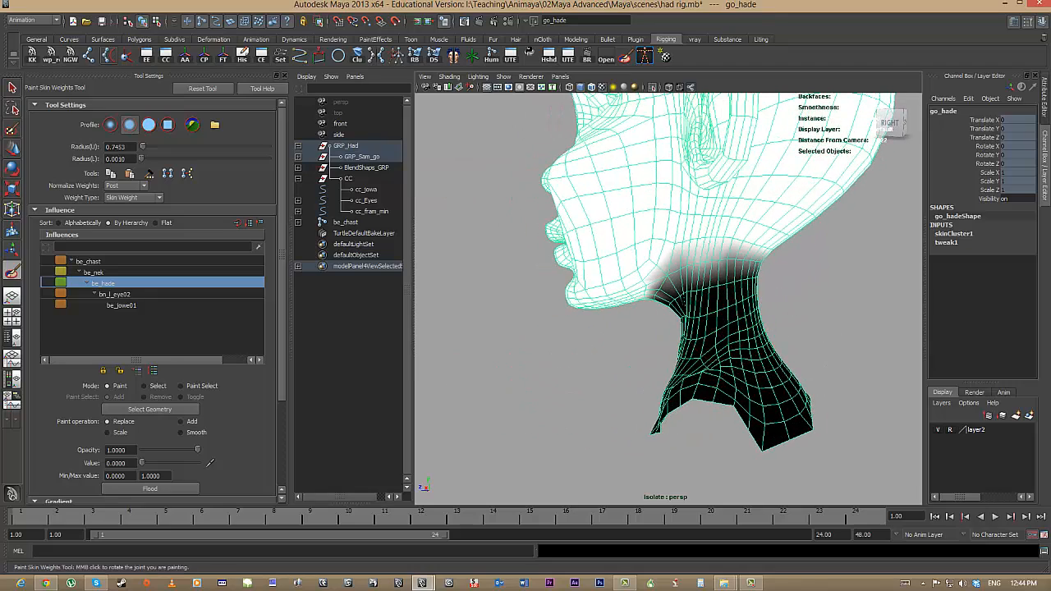
Step: Lasso the neck and shoulder vertices in the side view and flood their be_hade weight with 0
click(13, 150)
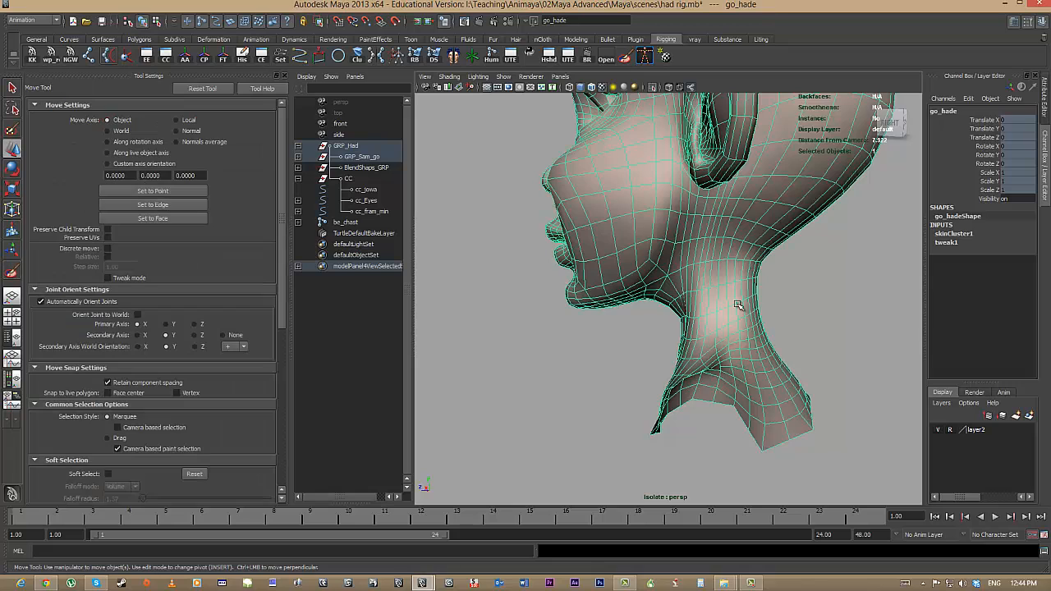
right_drag(741, 313, 705, 317)
key(space)
drag(699, 317, 792, 314)
alt+middle_drag(714, 355, 712, 340)
scroll(442, 299, up, 1)
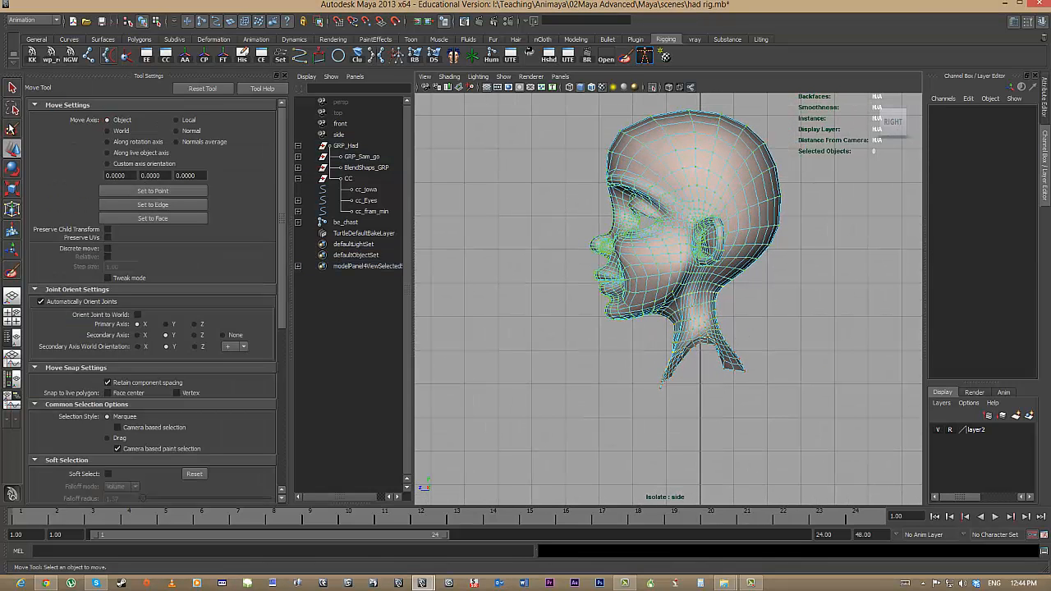
click(12, 108)
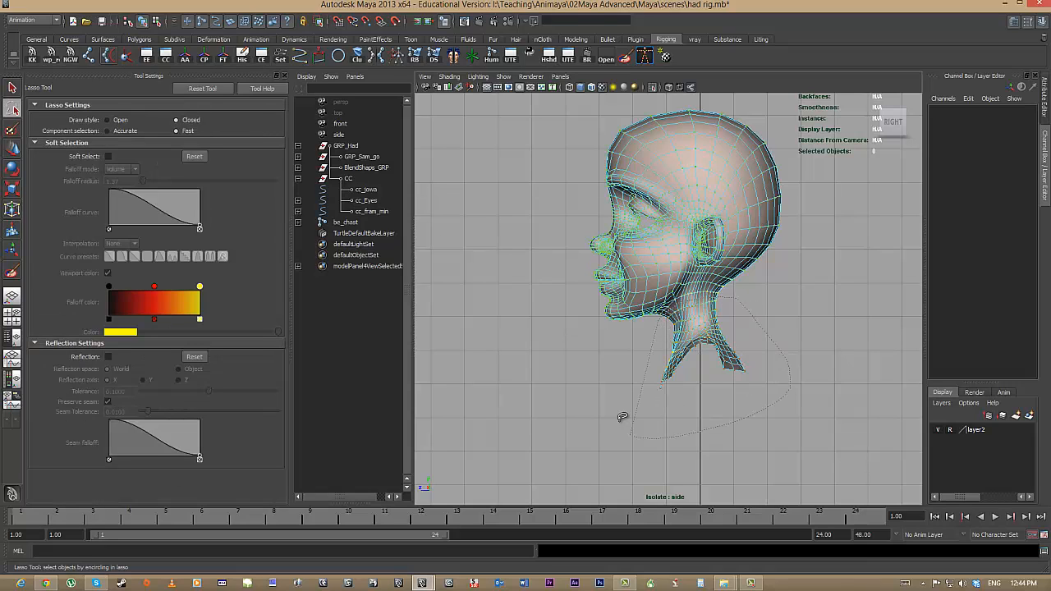
drag(622, 417, 626, 364)
click(12, 272)
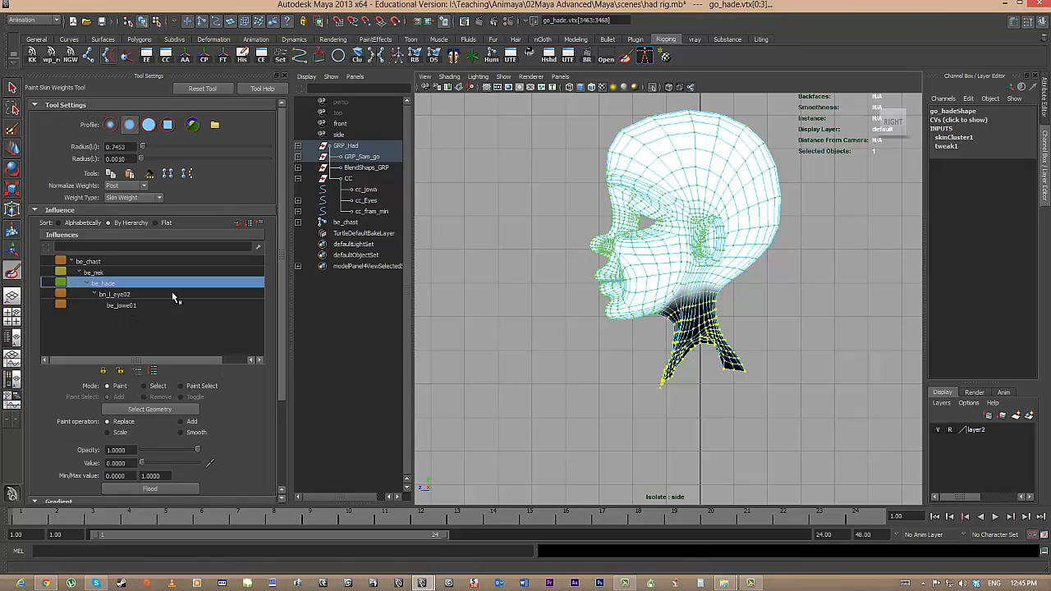
click(146, 488)
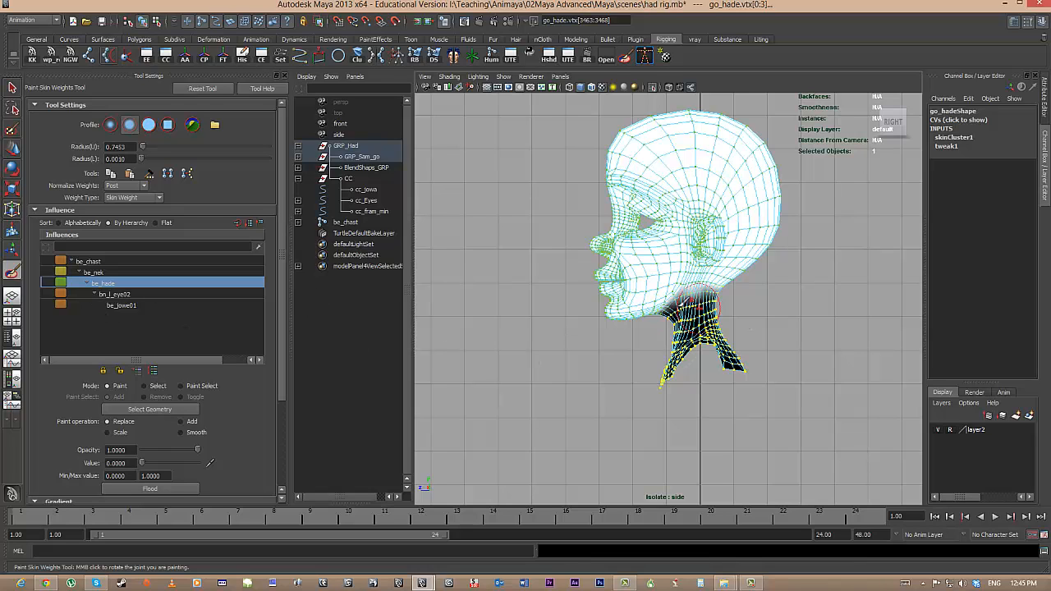
Step: Return the head mesh to object mode and end its isolation in the perspective view
click(14, 150)
click(576, 367)
click(684, 310)
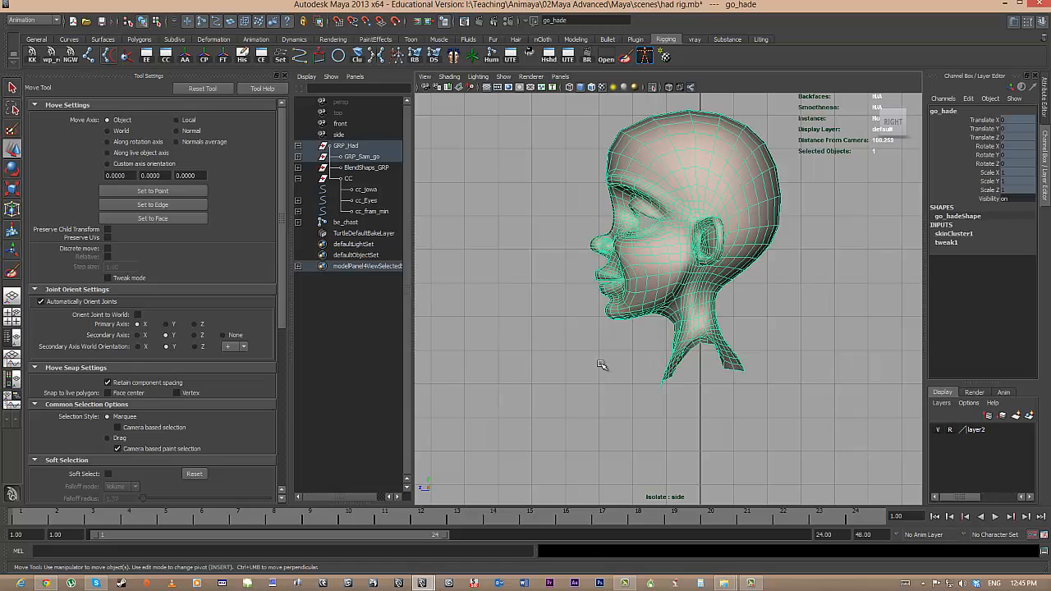
key(space)
drag(628, 350, 626, 311)
alt+drag(588, 346, 697, 345)
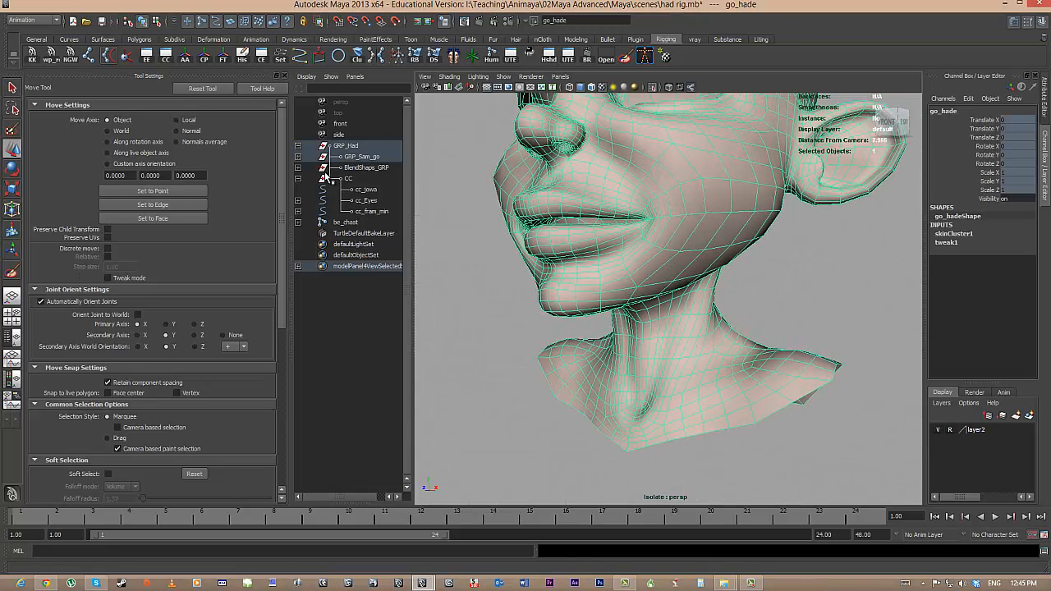
click(653, 87)
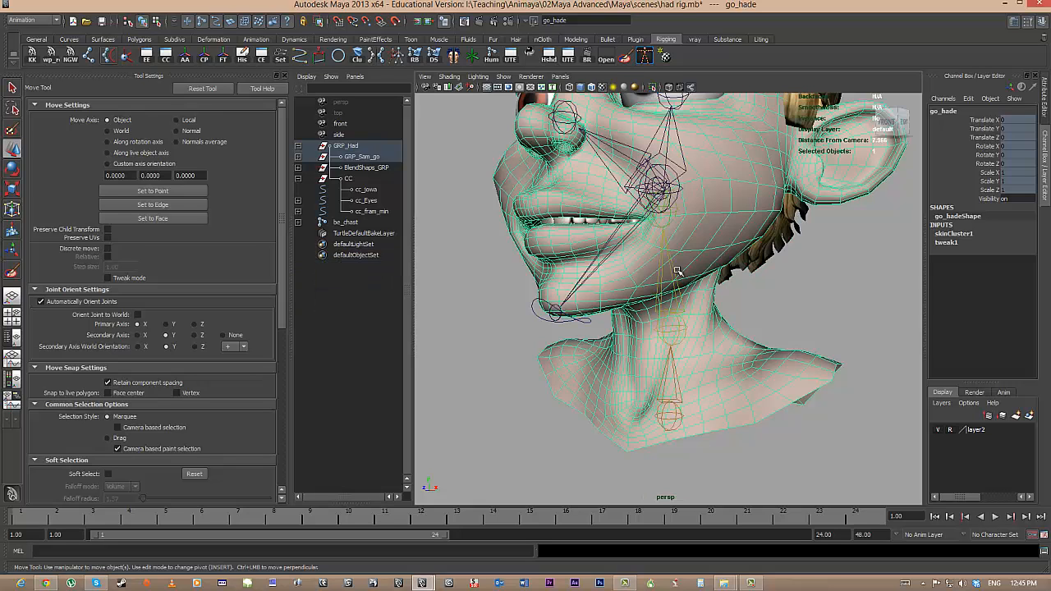
Step: Test-rotate the be_hade and be_nek joints to check how the head and neck deform, undoing each rotation
click(673, 215)
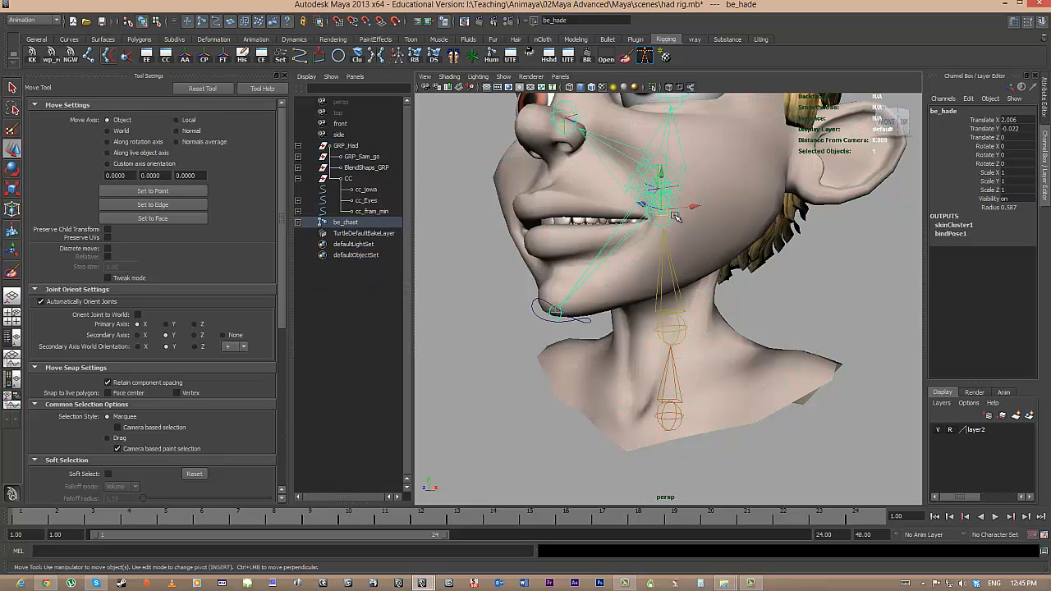
key(e)
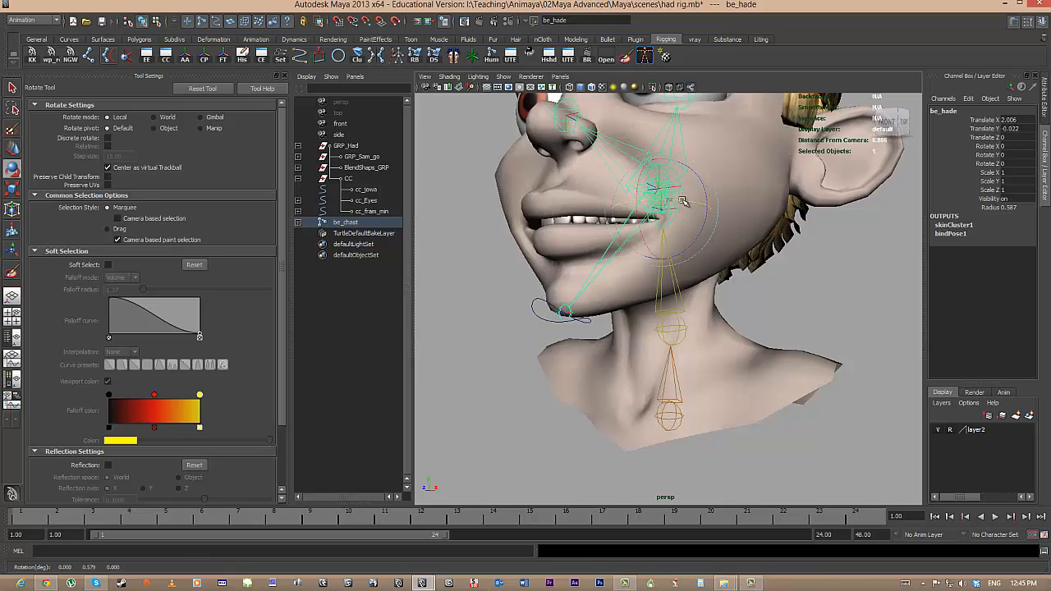
mouse_move(681, 201)
mouse_down()
mouse_move(669, 202)
mouse_move(694, 203)
mouse_move(648, 206)
mouse_move(689, 207)
mouse_up()
key(ctrl+z)
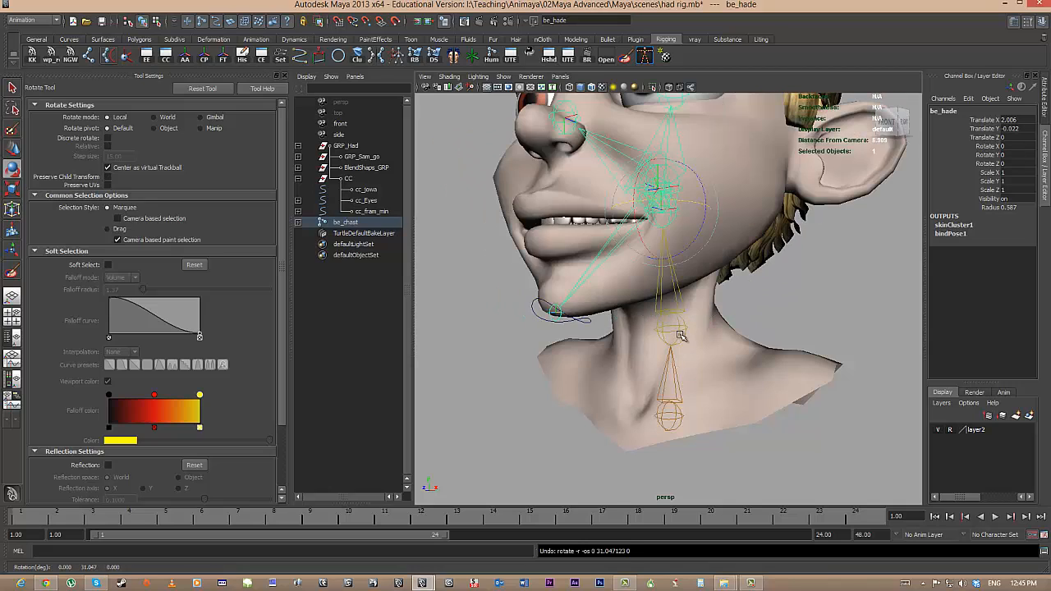
click(680, 335)
drag(680, 335, 657, 333)
key(ctrl+z)
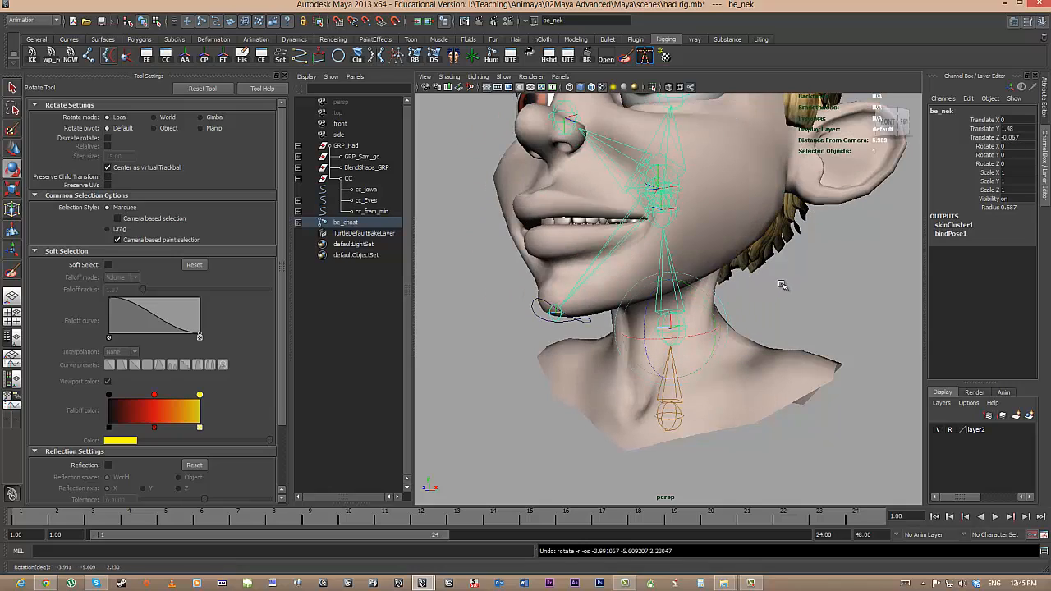
mouse_move(814, 311)
alt+mouse_down()
mouse_move(804, 307)
mouse_move(832, 312)
mouse_move(801, 319)
alt+mouse_up()
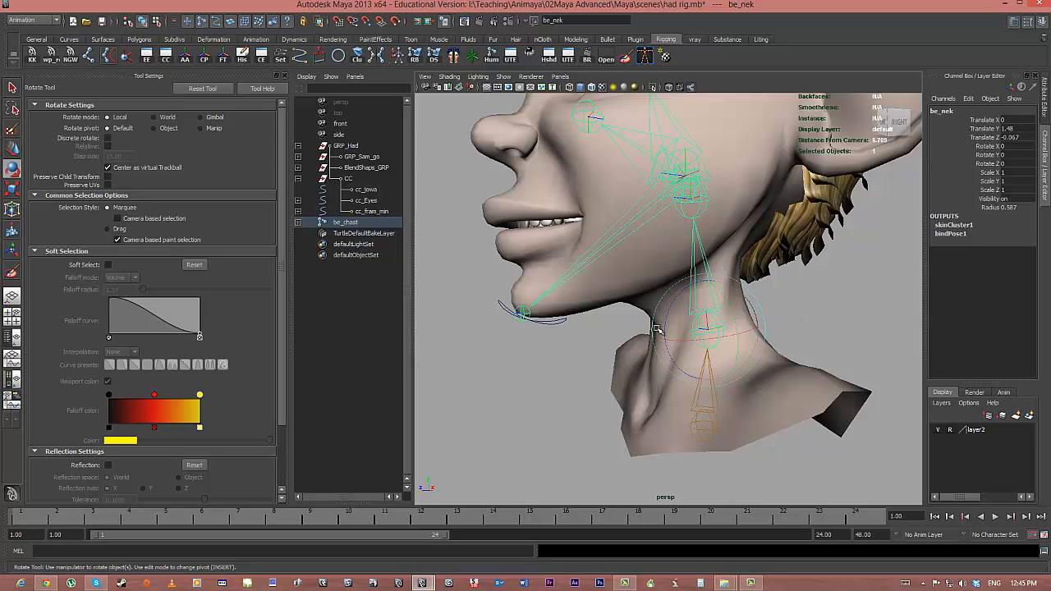
alt+drag(638, 336, 766, 300)
key(ctrl+z)
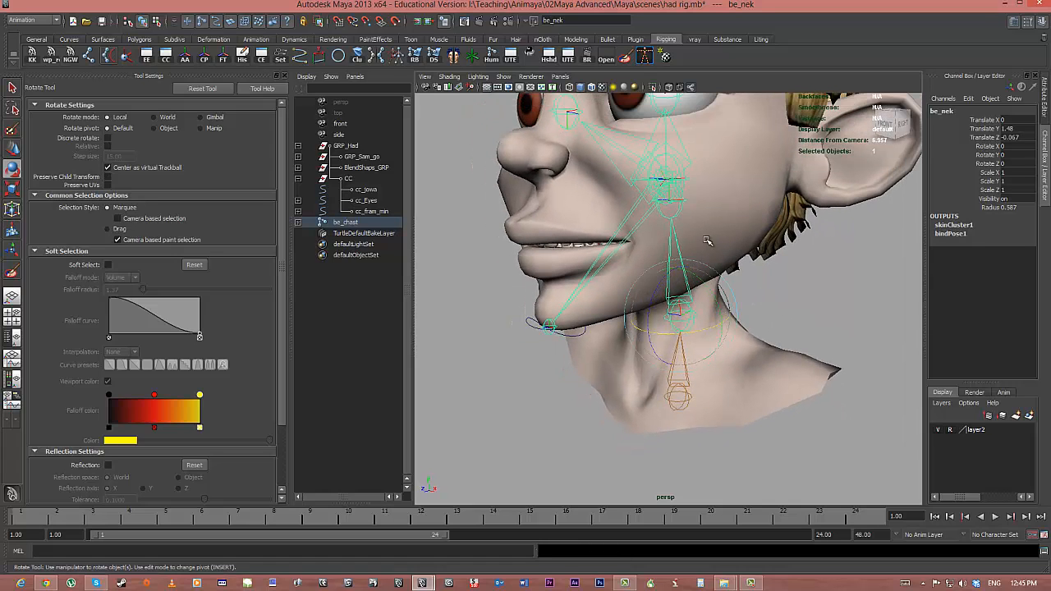
Step: Isolate the head mesh and activate the Paint Skin Weights Tool on the be_jowe01 influence
click(524, 367)
alt+drag(525, 367, 645, 216)
click(727, 242)
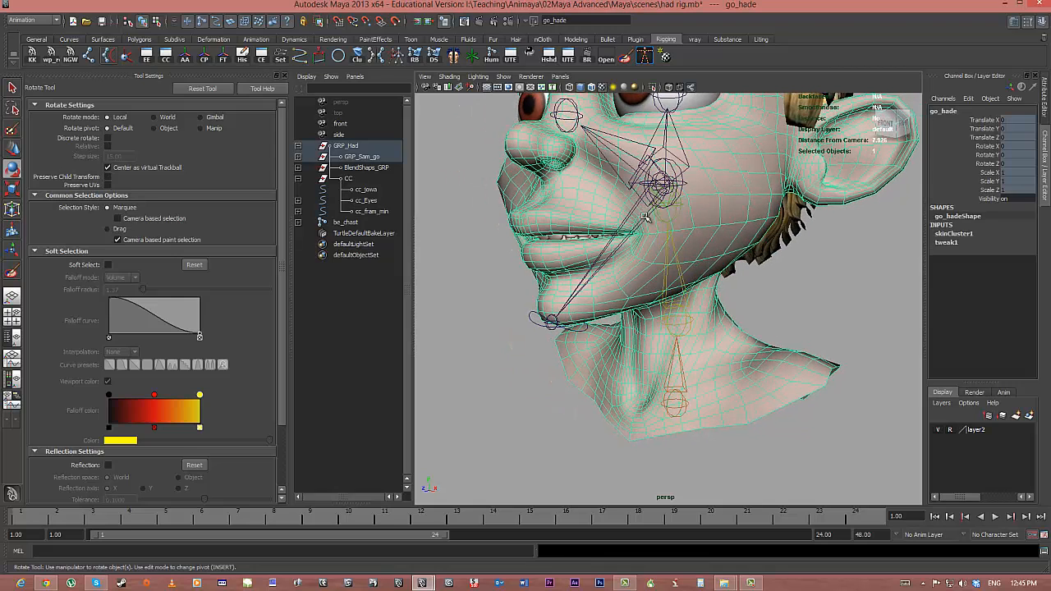
click(650, 87)
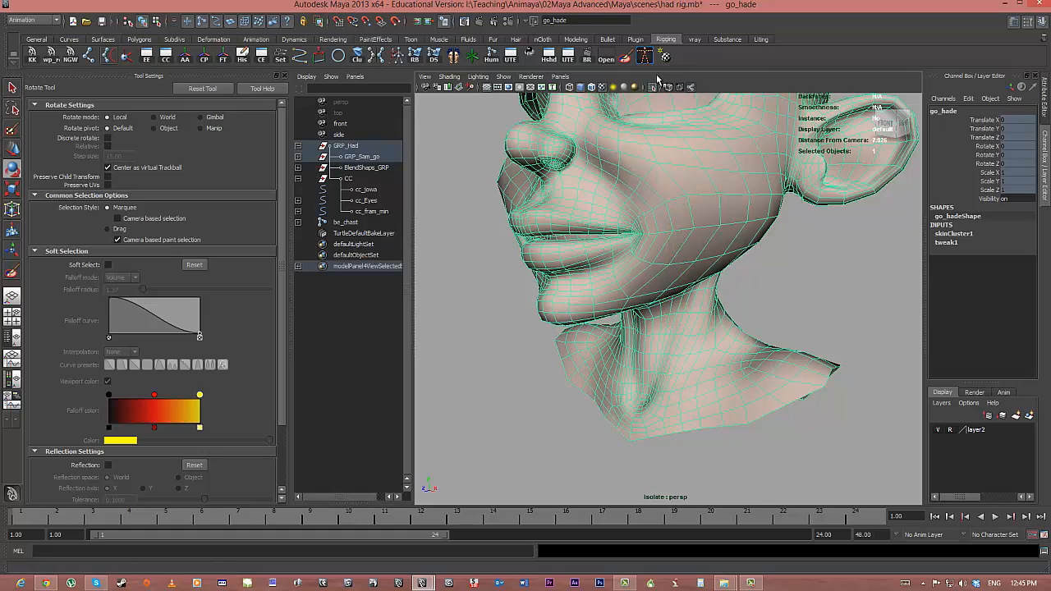
alt+drag(584, 195, 574, 281)
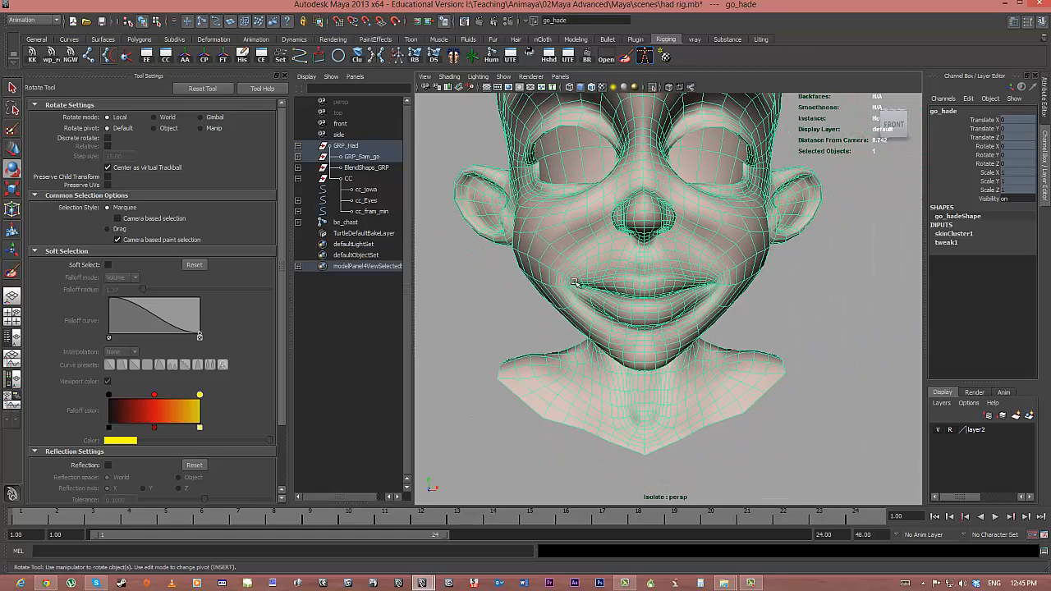
click(11, 272)
click(123, 305)
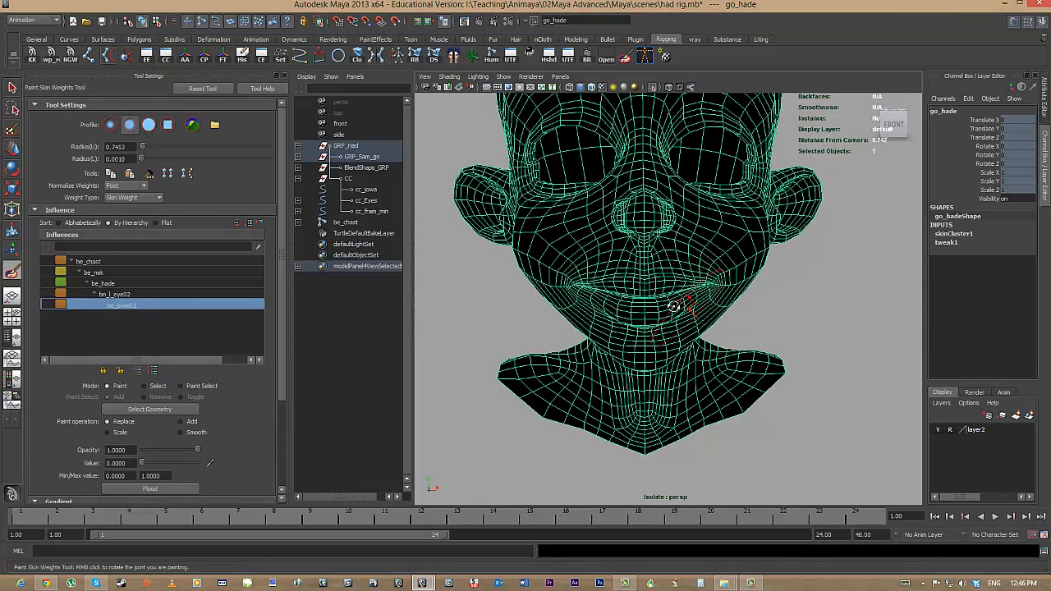
alt+drag(673, 306, 664, 302)
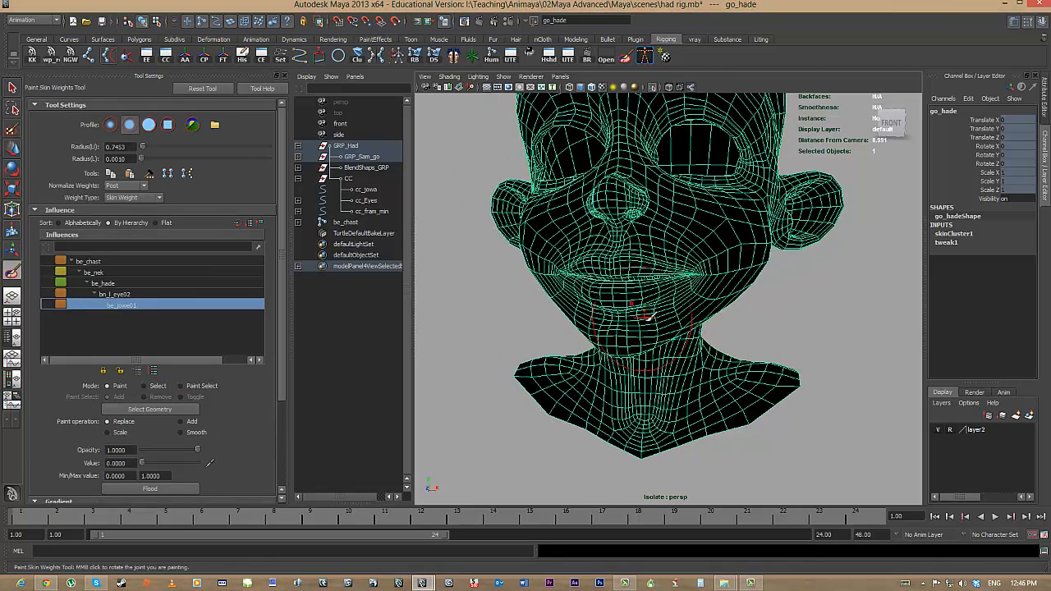
scroll(647, 316, up, 4)
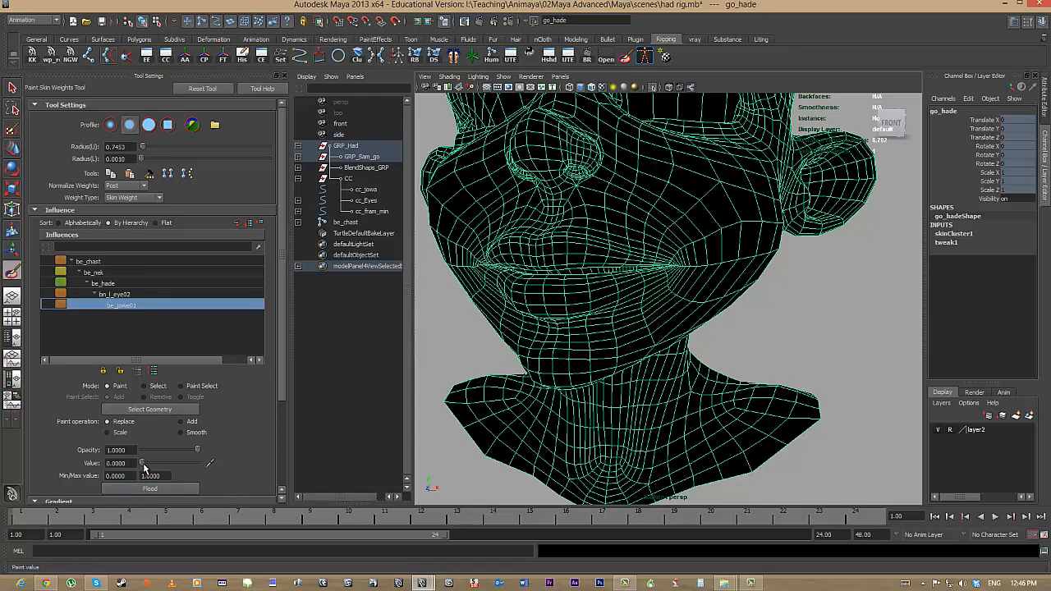
mouse_move(563, 317)
mouse_down()
mouse_move(607, 321)
mouse_move(594, 316)
mouse_up()
key(ctrl+z)
key(ctrl+z)
key(ctrl+z)
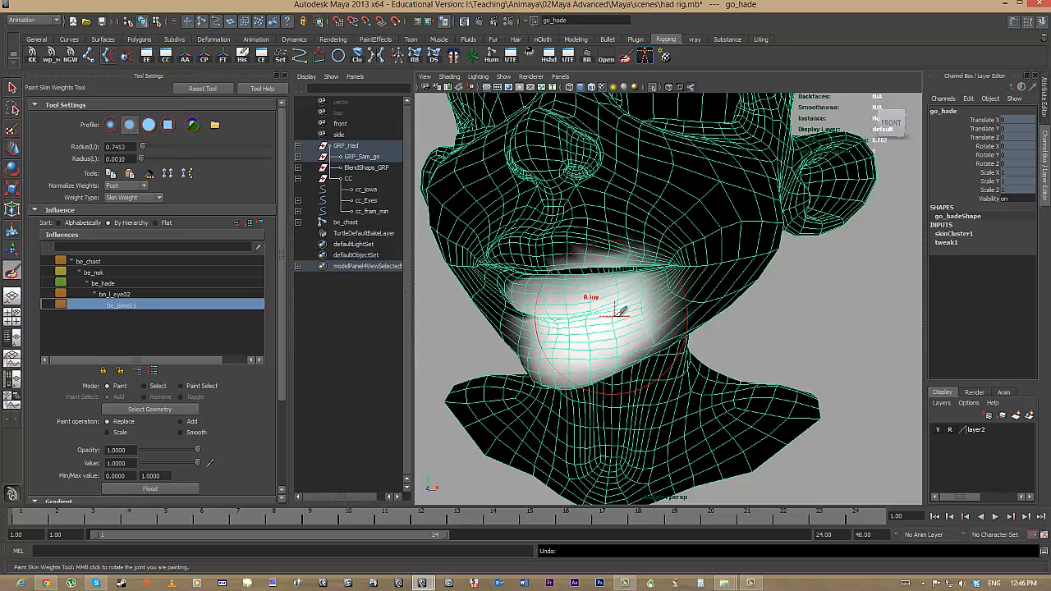
Step: Reduce the brush radius to 0.2756 and paint be_jowe01 weights of 1 over the lower lip, chin and both sides of the jaw
mouse_move(600, 319)
alt+mouse_down()
mouse_move(597, 336)
mouse_move(580, 343)
alt+mouse_up()
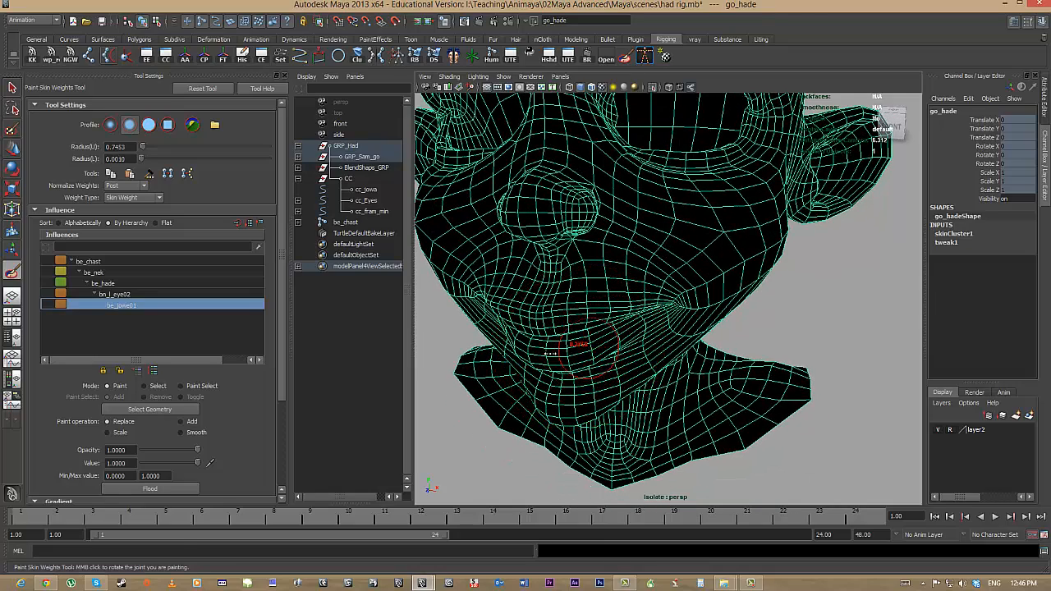
drag(580, 361, 560, 349)
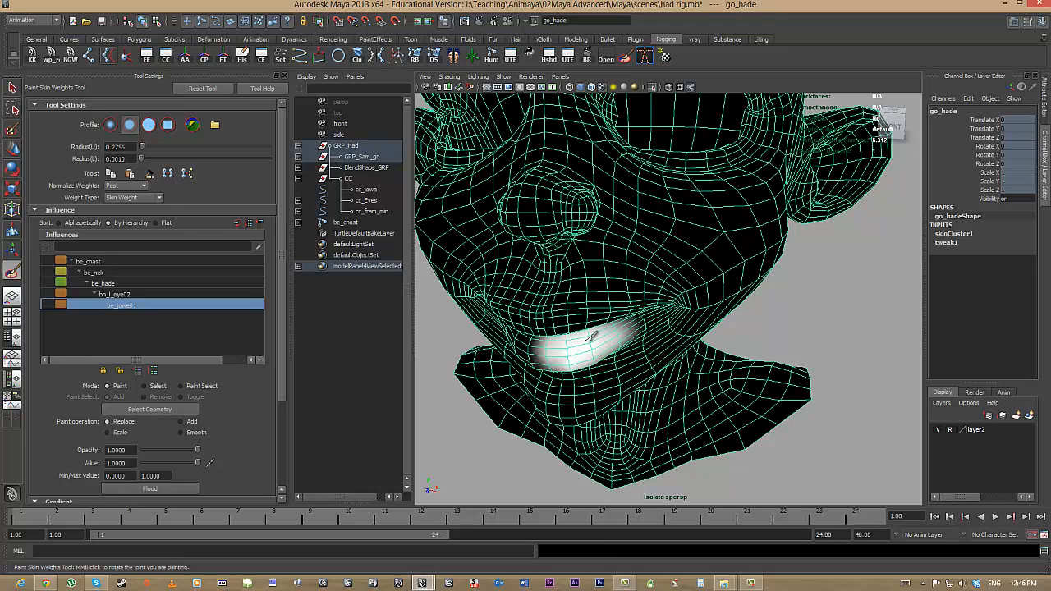
mouse_move(647, 324)
mouse_down()
mouse_move(597, 353)
mouse_move(583, 380)
mouse_move(600, 384)
mouse_move(589, 394)
mouse_move(534, 312)
mouse_move(518, 316)
mouse_up()
mouse_move(505, 320)
mouse_down()
mouse_move(574, 300)
mouse_move(624, 242)
mouse_move(731, 229)
mouse_move(707, 243)
mouse_move(643, 234)
mouse_move(727, 220)
mouse_move(698, 251)
mouse_move(661, 248)
mouse_move(567, 305)
mouse_move(633, 282)
mouse_move(596, 288)
mouse_move(657, 238)
mouse_up()
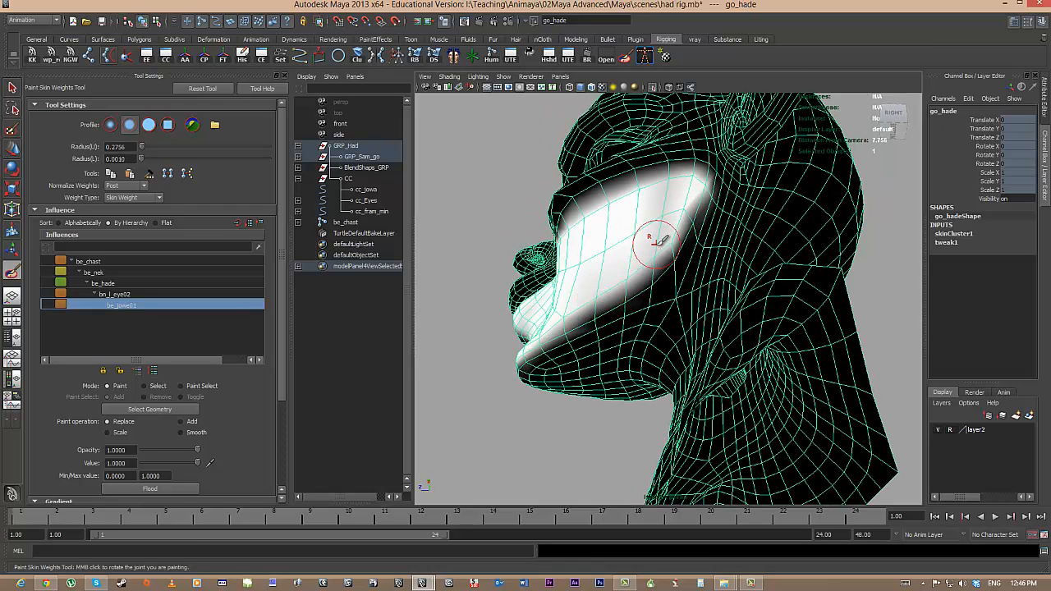
mouse_move(706, 199)
mouse_down()
mouse_move(649, 369)
mouse_move(640, 265)
mouse_move(629, 298)
mouse_move(615, 284)
mouse_move(551, 382)
mouse_move(541, 349)
mouse_up()
mouse_move(603, 340)
alt+mouse_down()
mouse_move(566, 263)
mouse_move(655, 218)
mouse_move(638, 312)
mouse_move(597, 252)
mouse_move(545, 253)
mouse_move(520, 204)
mouse_move(622, 289)
mouse_move(543, 133)
mouse_move(698, 131)
mouse_move(755, 210)
mouse_move(557, 222)
mouse_move(517, 160)
mouse_move(567, 246)
mouse_move(534, 196)
mouse_move(565, 232)
mouse_move(735, 250)
mouse_move(657, 304)
mouse_move(721, 264)
mouse_move(606, 262)
mouse_move(606, 279)
mouse_move(607, 267)
alt+mouse_up()
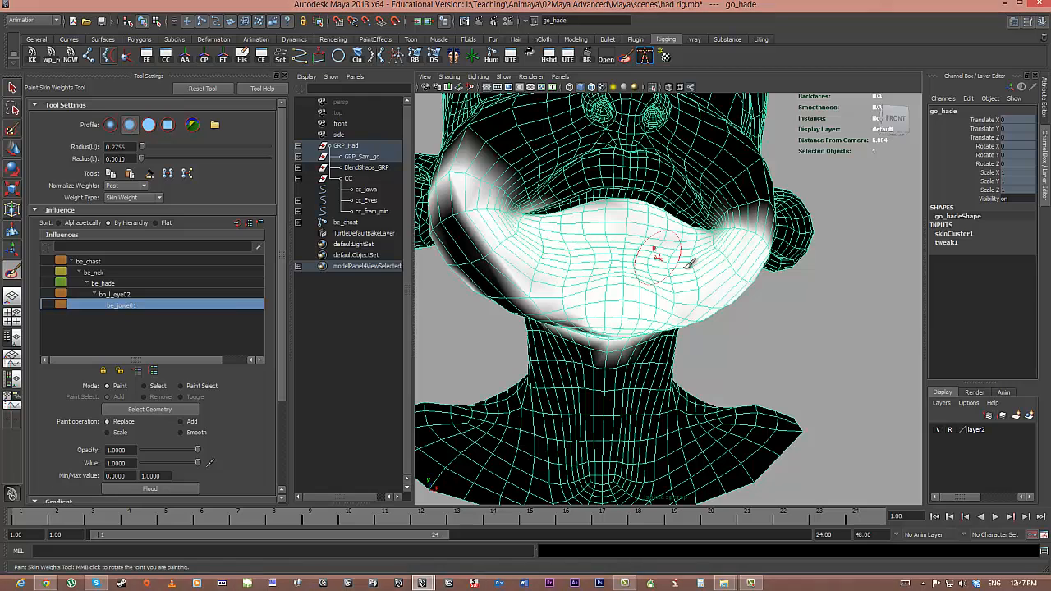
mouse_move(615, 199)
alt+mouse_down()
mouse_move(652, 305)
mouse_move(637, 234)
mouse_move(575, 206)
mouse_move(636, 224)
mouse_move(505, 145)
mouse_move(577, 235)
mouse_move(669, 316)
mouse_move(622, 293)
mouse_move(562, 236)
alt+mouse_up()
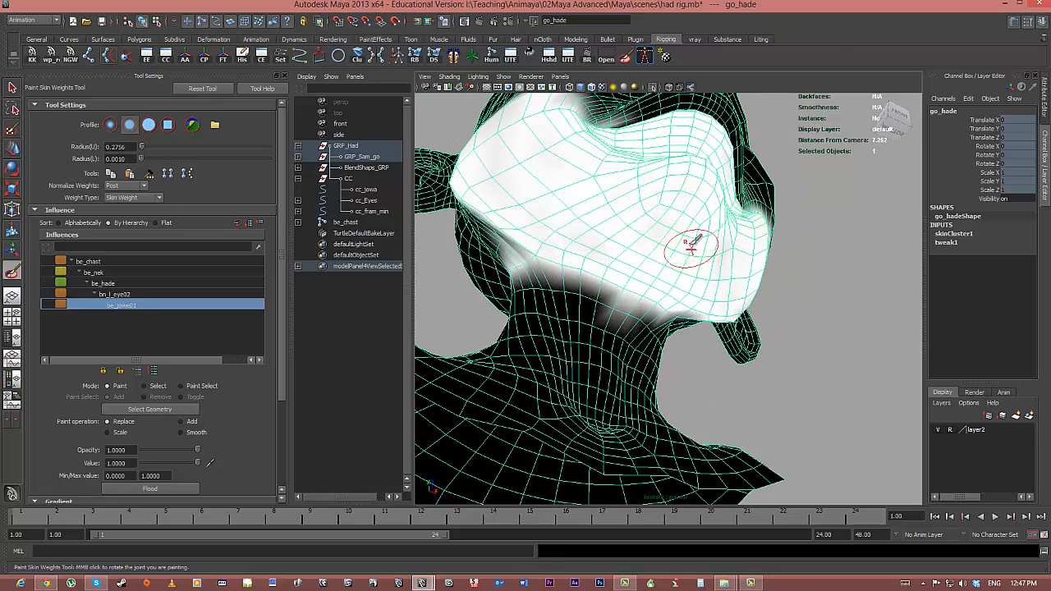
Step: Paint be_jowe01 weights of 1 along the inner side of the lower lip out toward the mouth corner
alt+drag(691, 248, 436, 296)
alt+right_drag(662, 284, 797, 279)
mouse_move(797, 280)
alt+mouse_down()
mouse_move(697, 303)
mouse_move(754, 314)
mouse_move(621, 352)
mouse_move(781, 170)
mouse_move(728, 183)
mouse_move(725, 164)
mouse_move(462, 162)
mouse_move(762, 233)
mouse_move(541, 236)
alt+mouse_up()
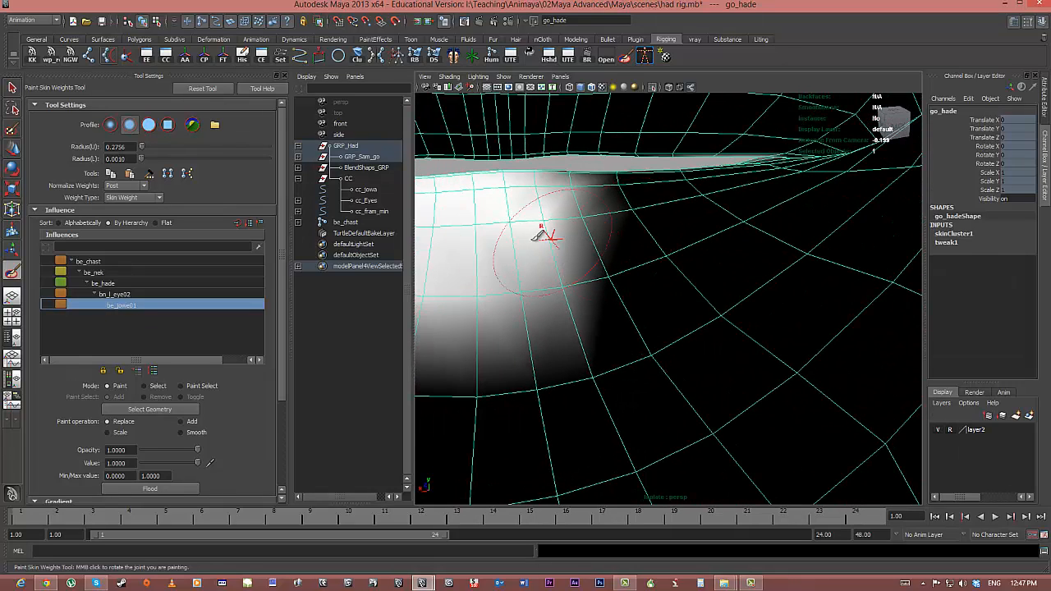
drag(726, 187, 716, 233)
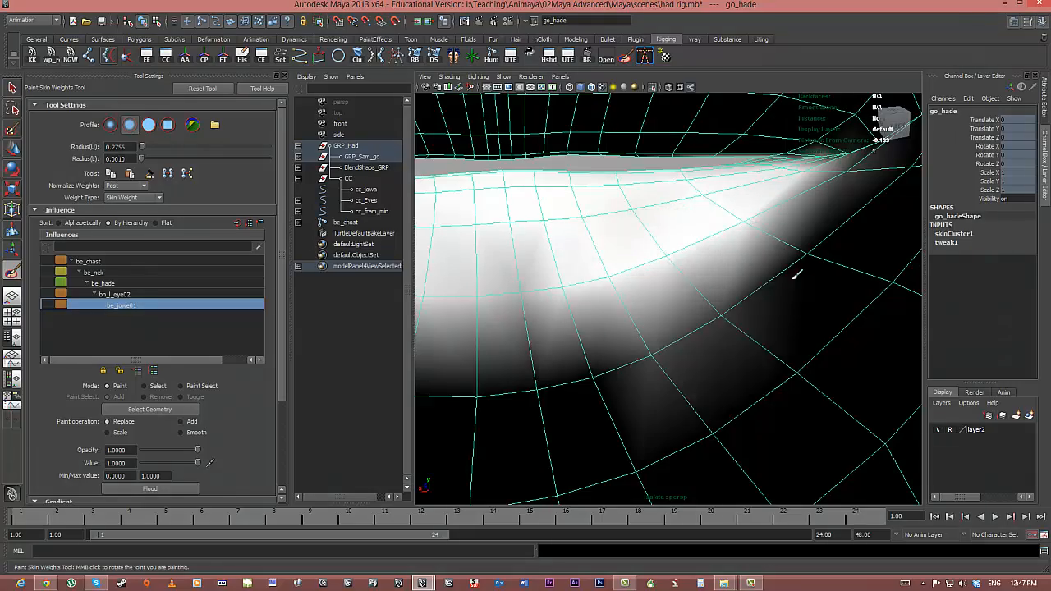
Step: Extend the be_jowe01 weights of 1 over the lower side and back of the mouth cavity, up to its inner opening
mouse_move(796, 276)
alt+mouse_down()
mouse_move(611, 301)
mouse_move(803, 265)
mouse_move(676, 271)
mouse_move(805, 260)
mouse_move(613, 293)
mouse_move(621, 265)
alt+mouse_up()
mouse_move(860, 276)
mouse_down()
mouse_move(799, 258)
mouse_move(637, 242)
mouse_move(805, 296)
mouse_move(671, 352)
mouse_move(626, 295)
mouse_move(786, 286)
mouse_move(755, 304)
mouse_move(840, 352)
mouse_move(852, 347)
mouse_move(669, 352)
mouse_move(704, 336)
mouse_move(605, 312)
mouse_move(767, 261)
mouse_up()
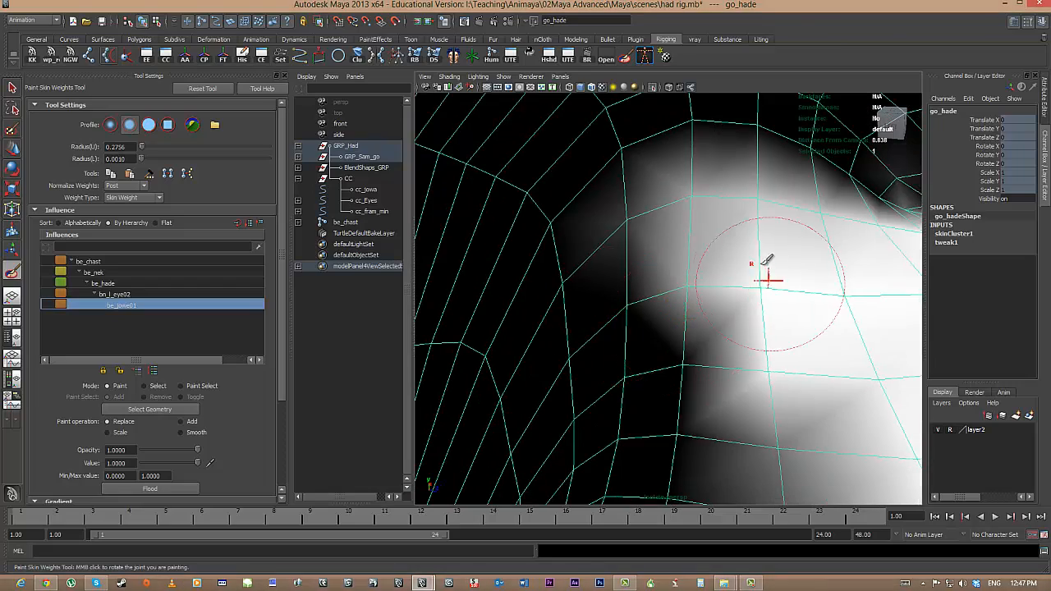
alt+drag(581, 375, 674, 237)
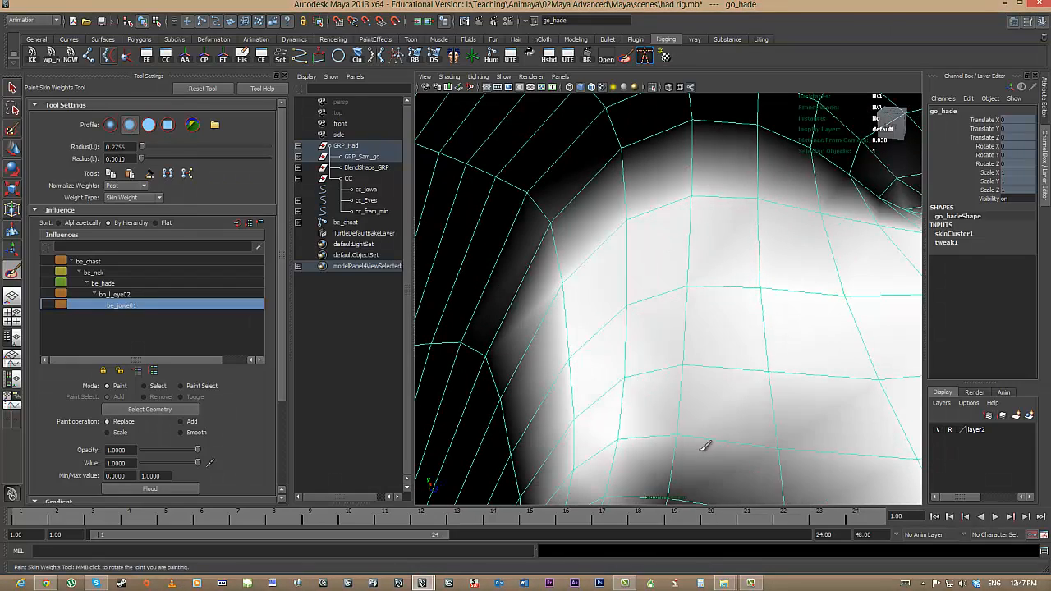
mouse_move(673, 438)
alt+mouse_down()
mouse_move(679, 369)
mouse_move(765, 378)
mouse_move(701, 357)
mouse_move(648, 365)
mouse_move(763, 403)
mouse_move(903, 396)
mouse_move(797, 401)
alt+mouse_up()
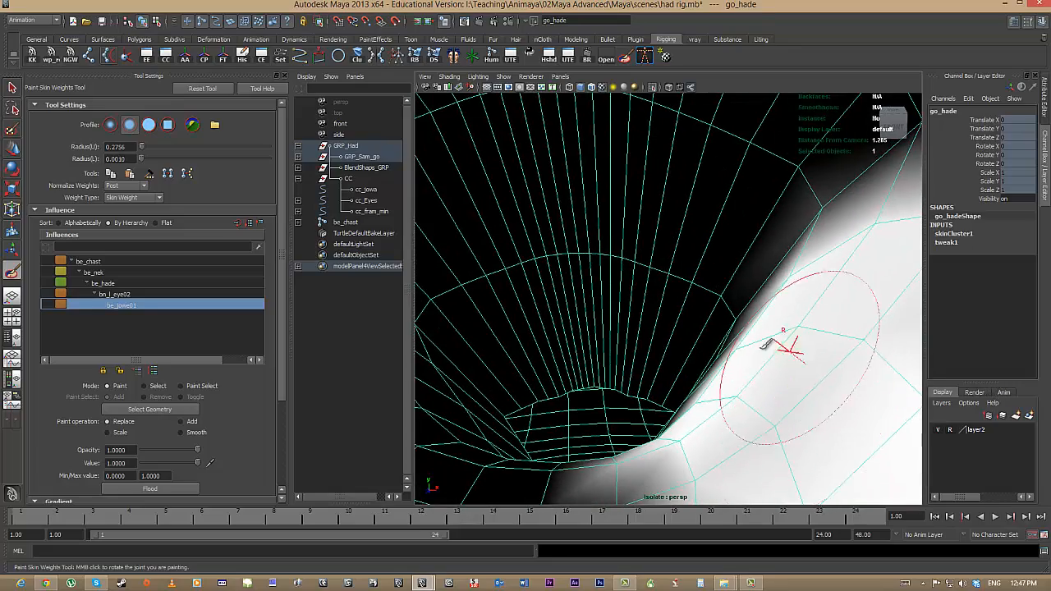
mouse_move(704, 434)
alt+mouse_down()
mouse_move(695, 375)
mouse_move(734, 399)
mouse_move(723, 406)
alt+mouse_up()
alt+middle_drag(723, 405, 722, 290)
mouse_move(722, 289)
alt+mouse_down()
mouse_move(631, 296)
mouse_move(609, 341)
mouse_move(666, 353)
mouse_move(655, 355)
alt+mouse_up()
mouse_move(586, 391)
mouse_down()
mouse_move(633, 502)
mouse_move(695, 456)
mouse_up()
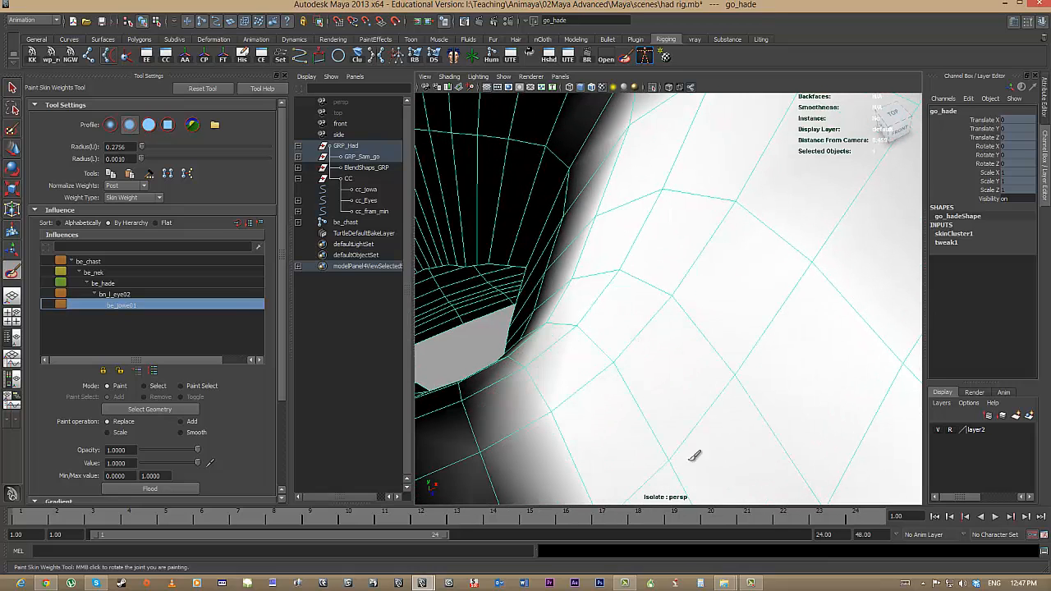
Step: Try to paint be_hade weights of 1 around the opening inside the mouth cavity
click(118, 286)
scroll(607, 337, up, 5)
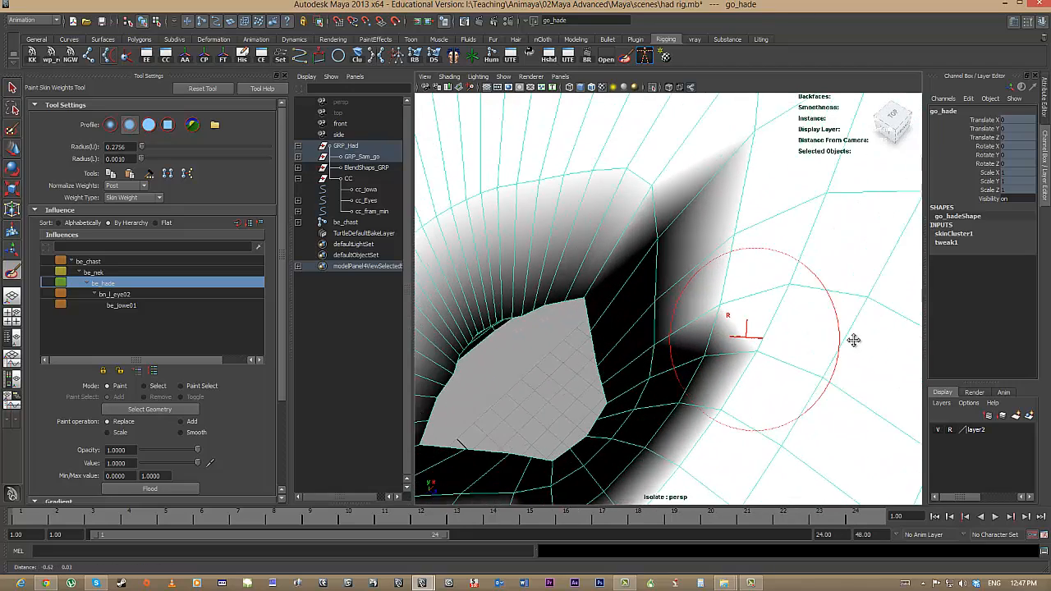
alt+middle_drag(854, 340, 904, 346)
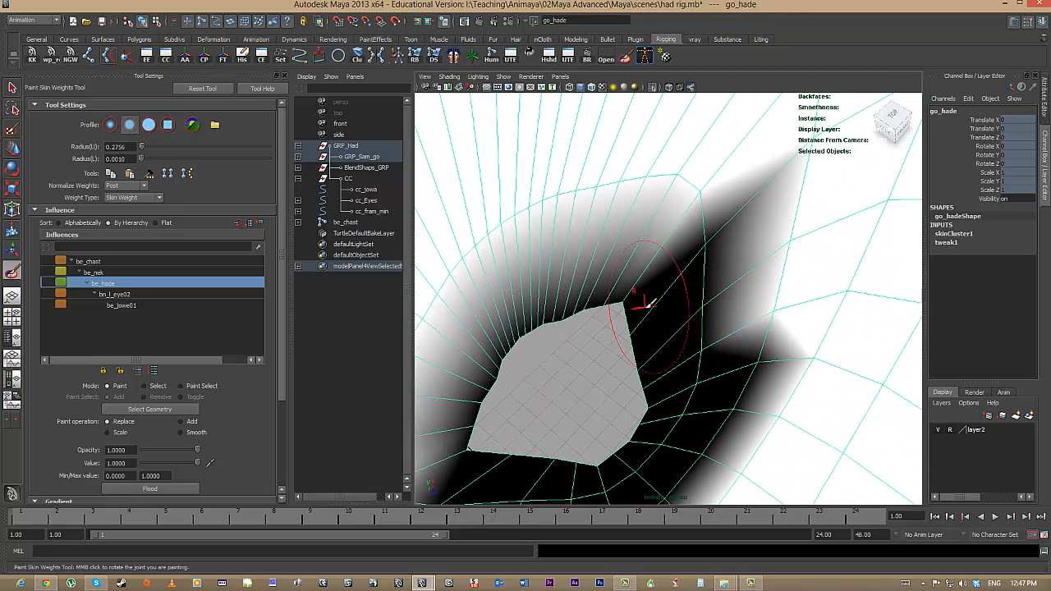
mouse_move(637, 307)
mouse_down()
mouse_move(649, 369)
mouse_move(591, 472)
mouse_move(466, 423)
mouse_move(574, 316)
mouse_move(663, 305)
mouse_move(690, 327)
mouse_up()
mouse_move(689, 326)
alt+mouse_down()
mouse_move(680, 291)
mouse_move(716, 272)
mouse_move(671, 298)
mouse_move(425, 304)
alt+mouse_up()
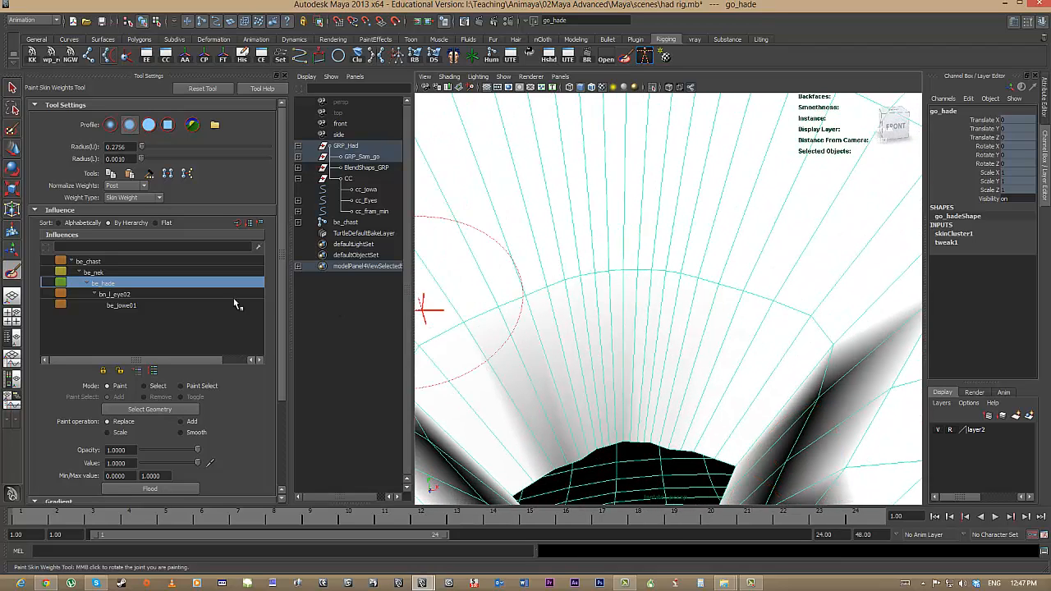
alt+drag(669, 184, 735, 450)
key(ctrl+z)
key(ctrl+z)
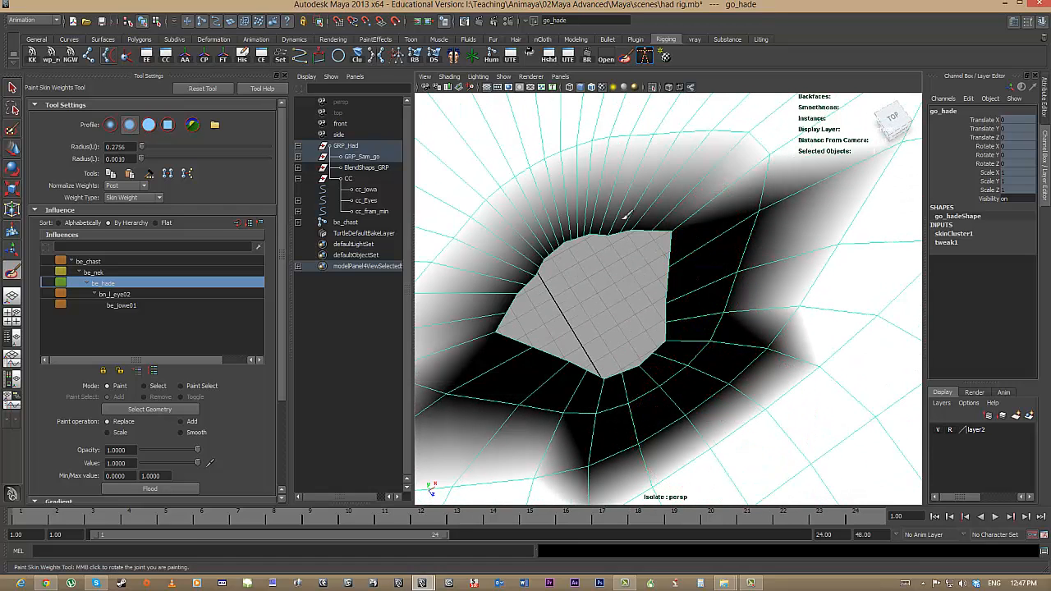
Step: Paint weights of 1 around the opening inside the mouth cavity, using be_nek along its rim and be_hade on the surrounding area
click(101, 273)
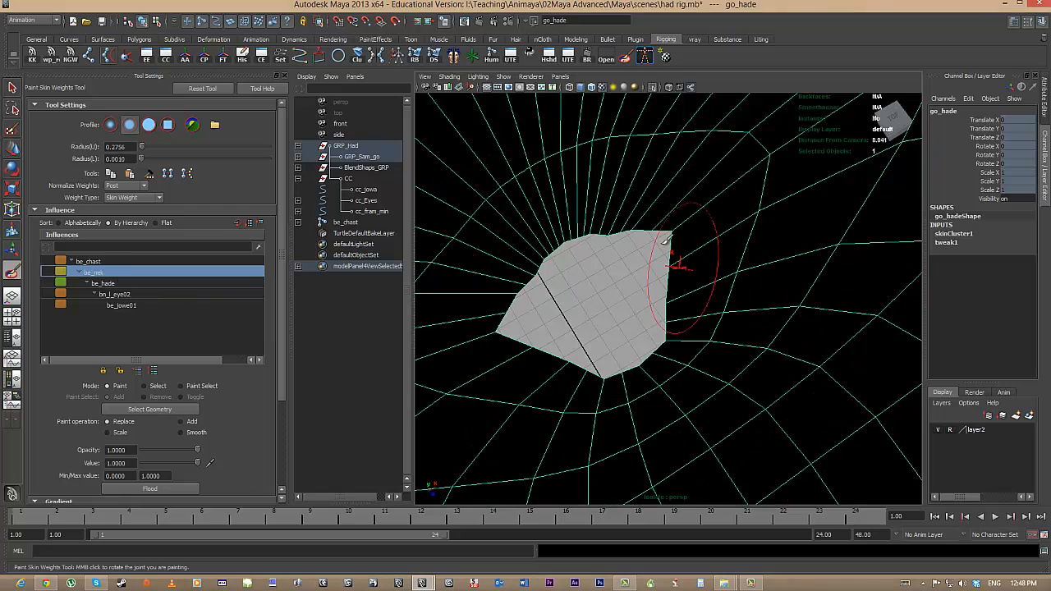
mouse_move(544, 240)
mouse_down()
mouse_move(715, 265)
mouse_move(651, 374)
mouse_move(596, 376)
mouse_move(505, 345)
mouse_move(540, 244)
mouse_up()
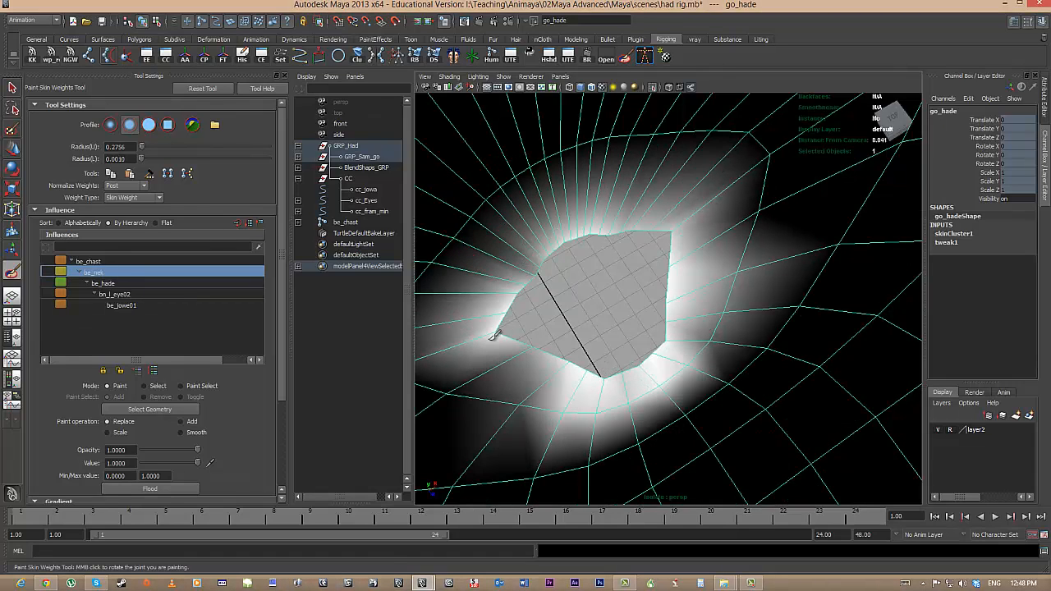
click(103, 283)
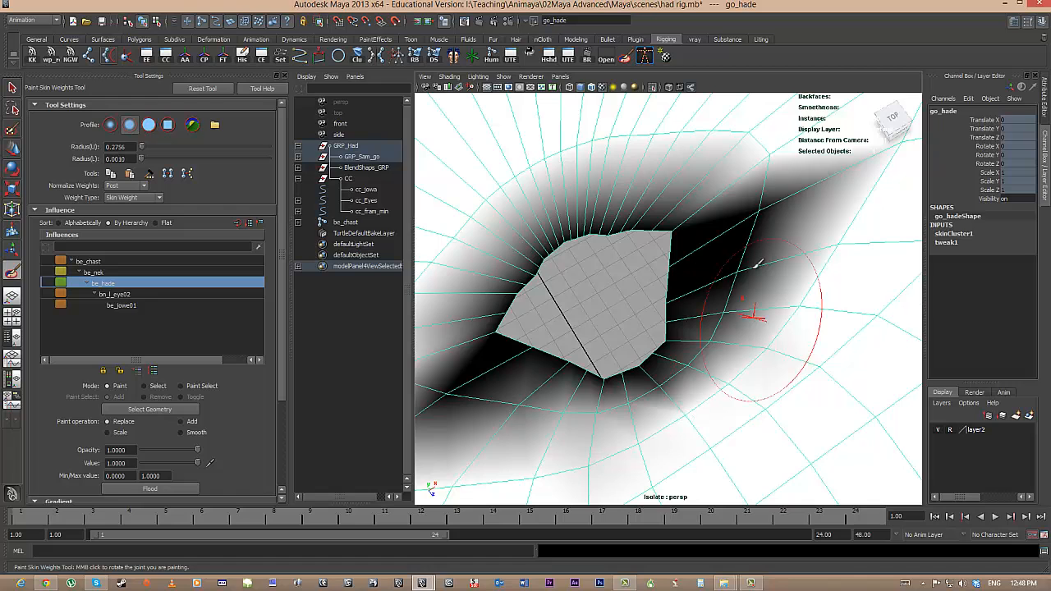
mouse_move(739, 212)
mouse_down()
mouse_move(780, 271)
mouse_move(694, 403)
mouse_move(520, 447)
mouse_move(434, 395)
mouse_up()
alt+drag(665, 415, 681, 427)
scroll(731, 390, up, 3)
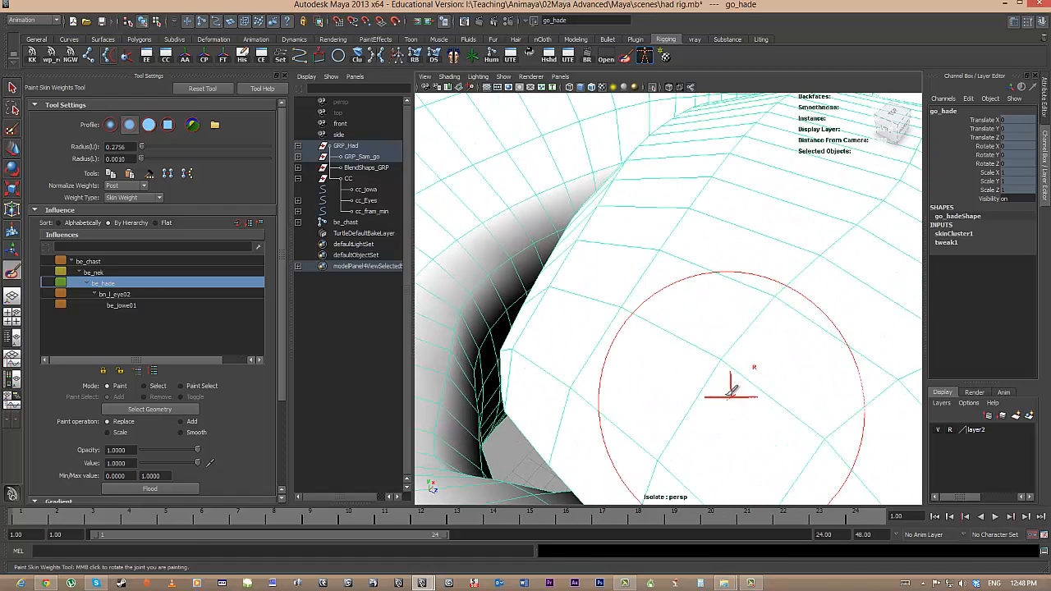
Step: With be_hade active, set the brush value to 0 and radius to 0.1193, and paint over the left half of the lower lip and chin
alt+drag(713, 389, 627, 328)
scroll(628, 330, down, 5)
alt+drag(727, 382, 693, 374)
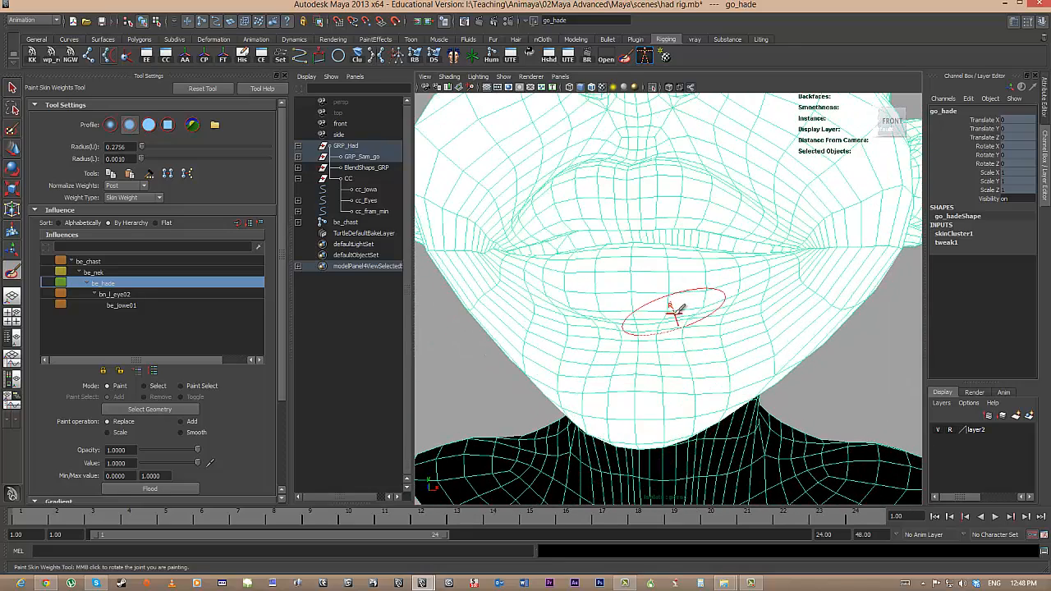
click(140, 464)
mouse_move(645, 265)
mouse_down()
mouse_move(668, 265)
mouse_move(648, 361)
mouse_move(755, 328)
mouse_move(808, 247)
mouse_move(807, 280)
mouse_move(657, 427)
mouse_move(624, 403)
mouse_move(793, 300)
mouse_move(690, 329)
mouse_up()
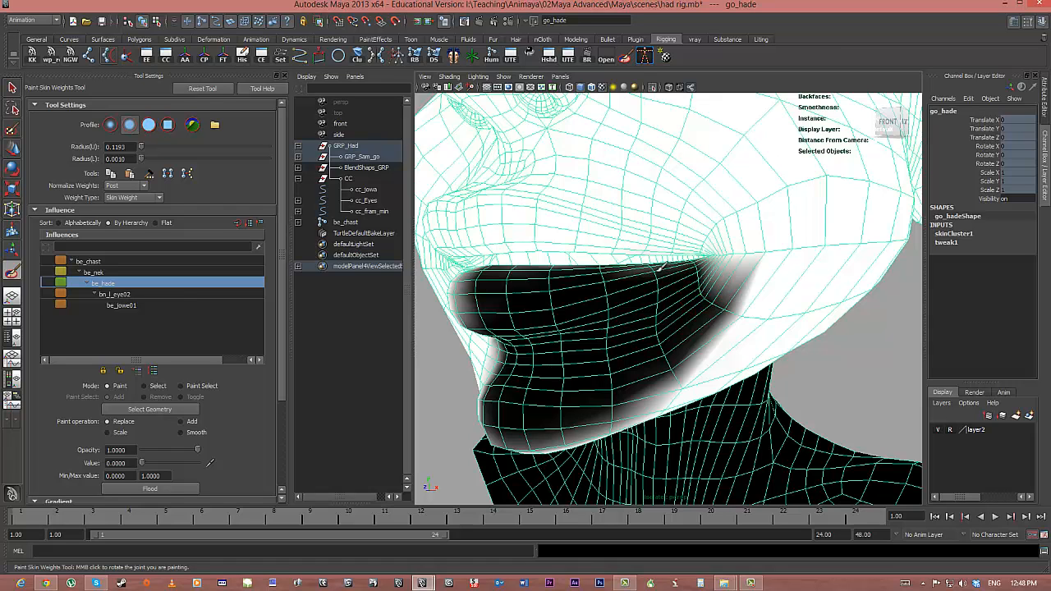
Step: Paint be_hade weights of 0 from the left mouth corner back across the cheek and side of the jaw
mouse_move(705, 279)
mouse_down()
mouse_move(735, 308)
mouse_move(755, 278)
mouse_move(761, 296)
mouse_up()
mouse_move(576, 263)
mouse_down()
mouse_move(630, 281)
mouse_move(786, 262)
mouse_up()
drag(576, 222, 754, 204)
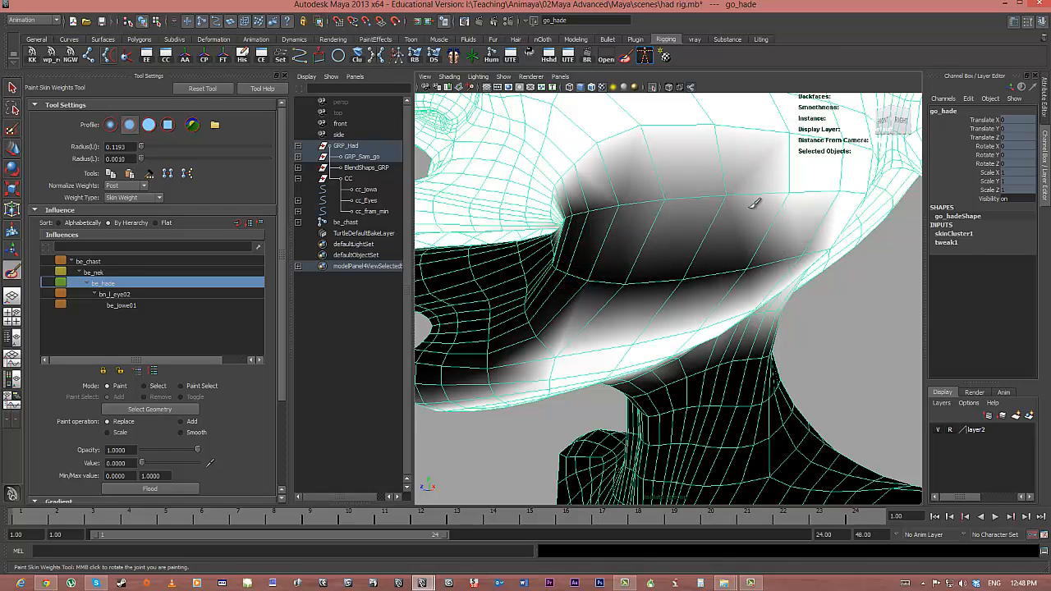
mouse_move(604, 202)
mouse_down()
mouse_move(801, 197)
mouse_move(593, 213)
mouse_move(770, 179)
mouse_move(705, 222)
mouse_move(678, 258)
mouse_up()
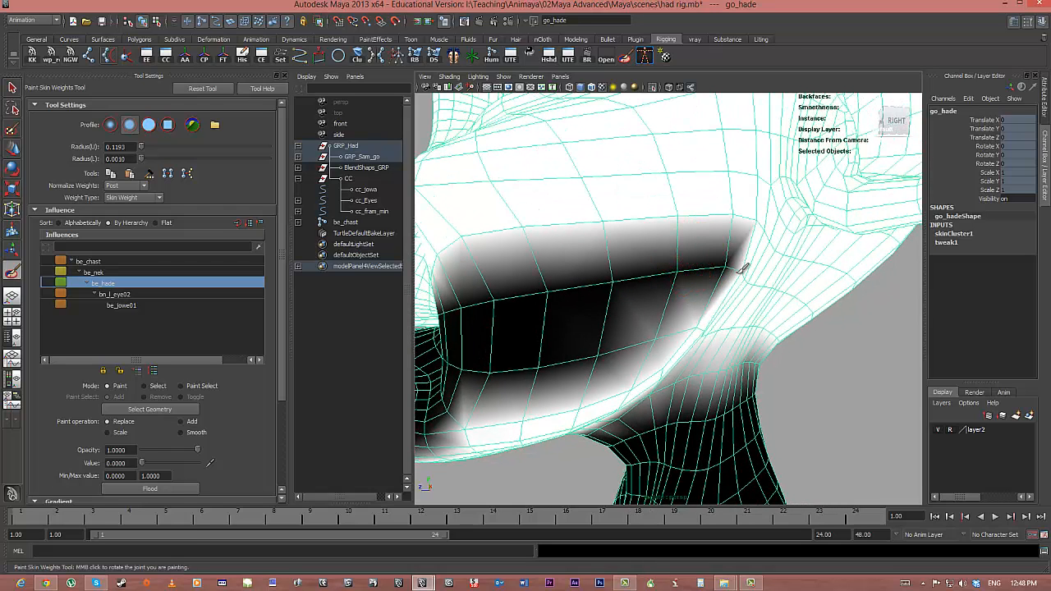
mouse_move(741, 269)
mouse_down()
mouse_move(757, 228)
mouse_move(720, 218)
mouse_move(606, 230)
mouse_move(743, 271)
mouse_move(699, 248)
mouse_move(661, 283)
mouse_up()
Step: Paint out the remaining be_hade weights along the left jawline, the jaw corner below the ear and the rear edge of the cheek
mouse_move(661, 284)
alt+mouse_down()
mouse_move(780, 287)
mouse_move(812, 332)
mouse_move(807, 276)
mouse_move(699, 228)
mouse_move(567, 252)
mouse_move(574, 246)
alt+mouse_up()
mouse_move(681, 201)
mouse_down()
mouse_move(770, 172)
mouse_move(764, 242)
mouse_move(704, 279)
mouse_move(723, 205)
mouse_move(657, 303)
mouse_move(711, 289)
mouse_move(629, 319)
mouse_move(681, 263)
mouse_up()
mouse_move(681, 263)
mouse_down()
mouse_move(608, 300)
mouse_move(649, 308)
mouse_move(722, 289)
mouse_move(718, 274)
mouse_move(678, 335)
mouse_move(703, 305)
mouse_move(702, 333)
mouse_move(727, 300)
mouse_move(739, 304)
mouse_move(776, 243)
mouse_move(791, 174)
mouse_move(755, 277)
mouse_up()
mouse_move(791, 195)
mouse_down()
mouse_move(754, 263)
mouse_move(734, 271)
mouse_move(722, 247)
mouse_move(757, 246)
mouse_move(698, 271)
mouse_move(663, 251)
mouse_move(700, 286)
mouse_move(690, 289)
mouse_move(708, 287)
mouse_move(675, 272)
mouse_move(743, 252)
mouse_move(761, 261)
mouse_up()
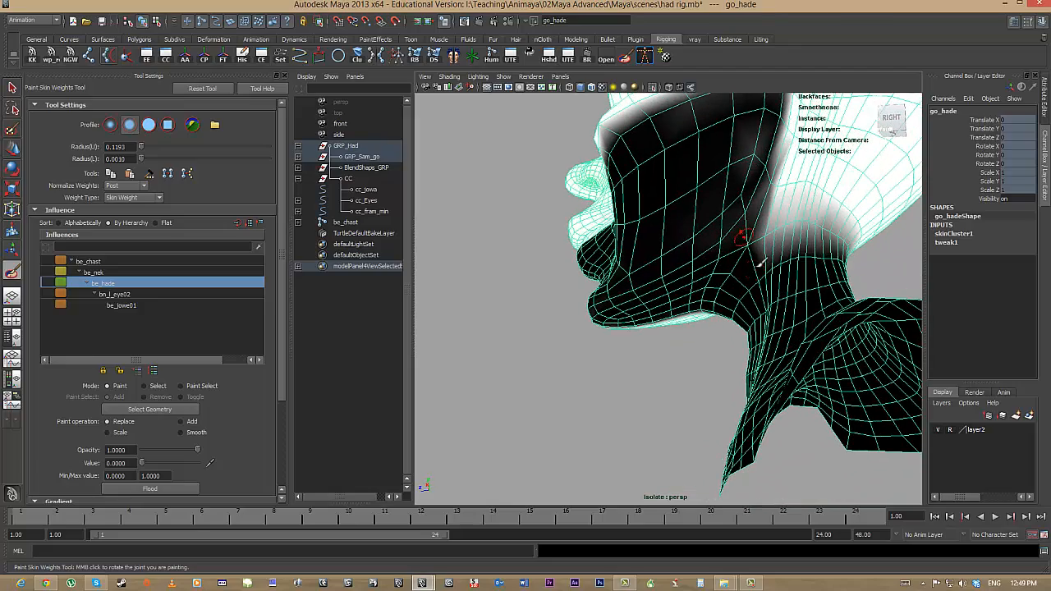
mouse_move(772, 195)
mouse_down()
mouse_move(767, 209)
mouse_move(774, 200)
mouse_move(755, 189)
mouse_up()
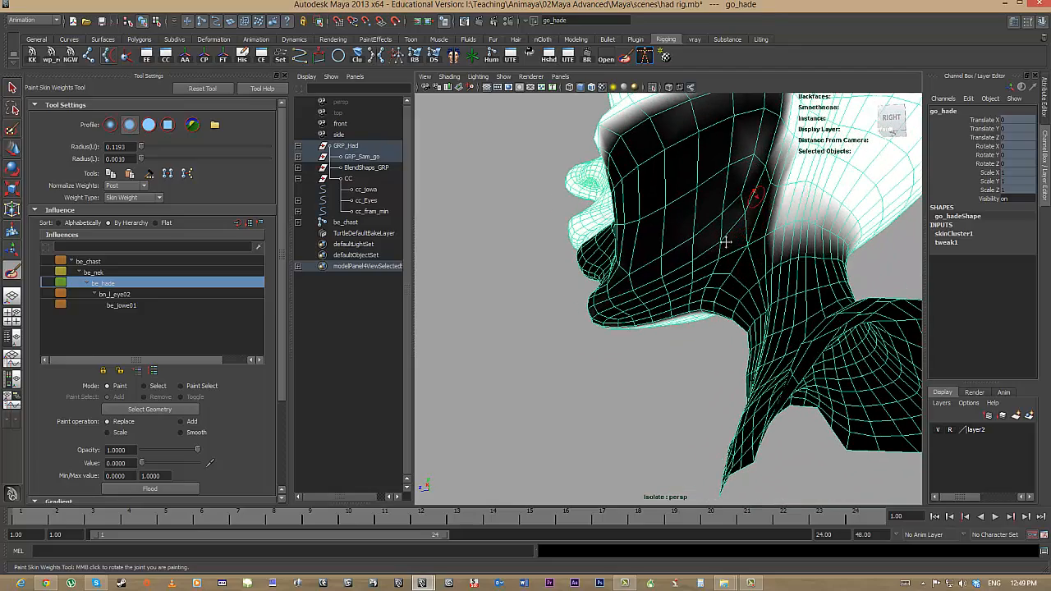
mouse_move(727, 234)
alt+mouse_down()
mouse_move(804, 311)
mouse_move(636, 342)
mouse_move(648, 321)
mouse_move(727, 330)
mouse_move(697, 328)
mouse_move(699, 315)
mouse_move(764, 312)
mouse_move(605, 329)
mouse_move(797, 364)
mouse_move(697, 352)
mouse_move(729, 345)
alt+mouse_up()
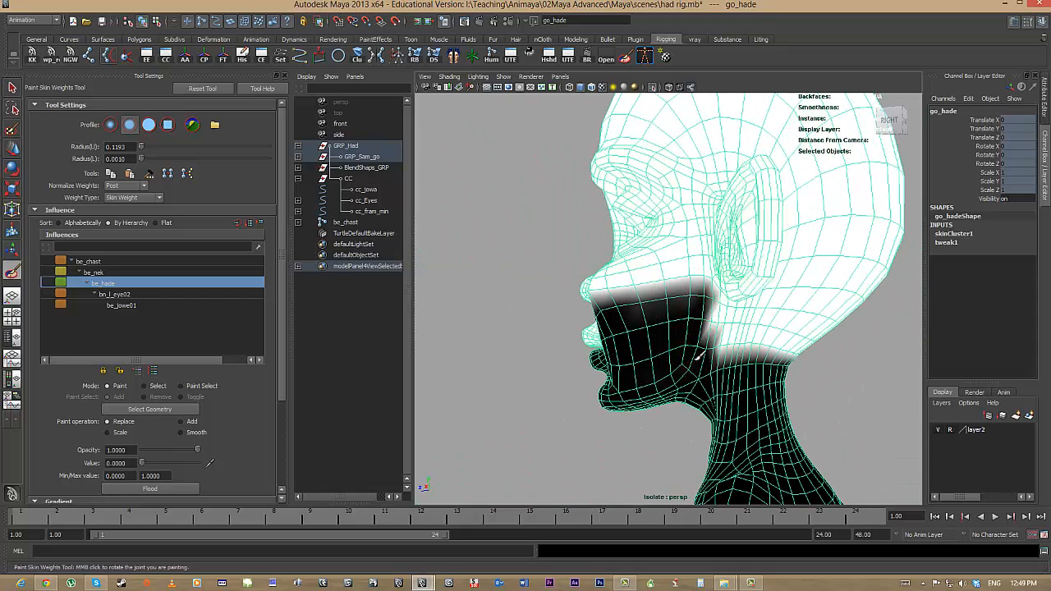
drag(721, 300, 713, 347)
mouse_move(717, 297)
mouse_down()
mouse_move(721, 361)
mouse_move(791, 305)
mouse_move(708, 315)
mouse_move(546, 166)
mouse_up()
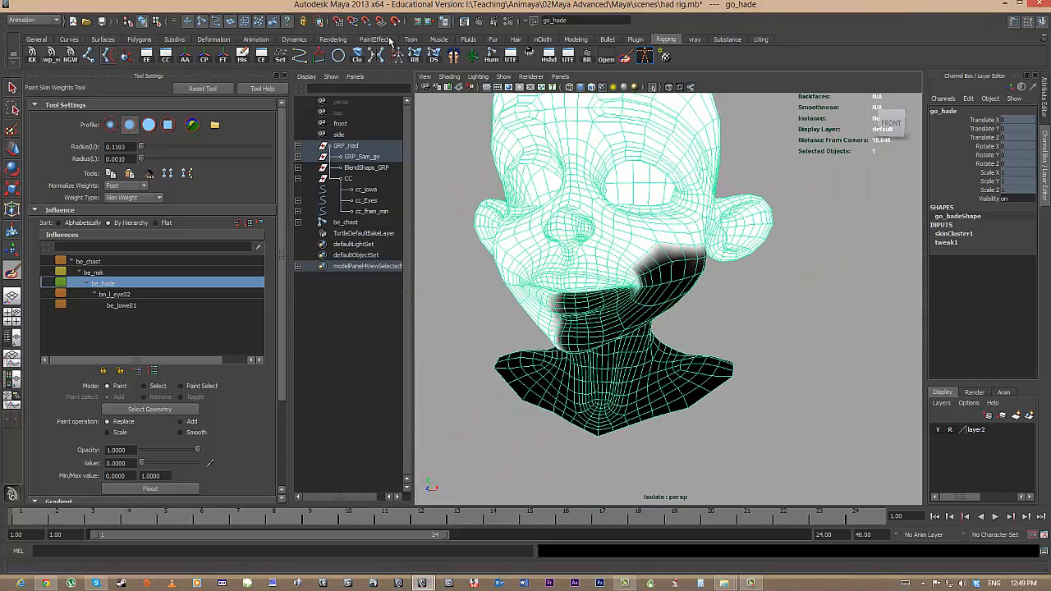
Step: Mirror the skin weights across YZ from positive to negative X, using closest point on surface and closest joint
key(space)
click(721, 234)
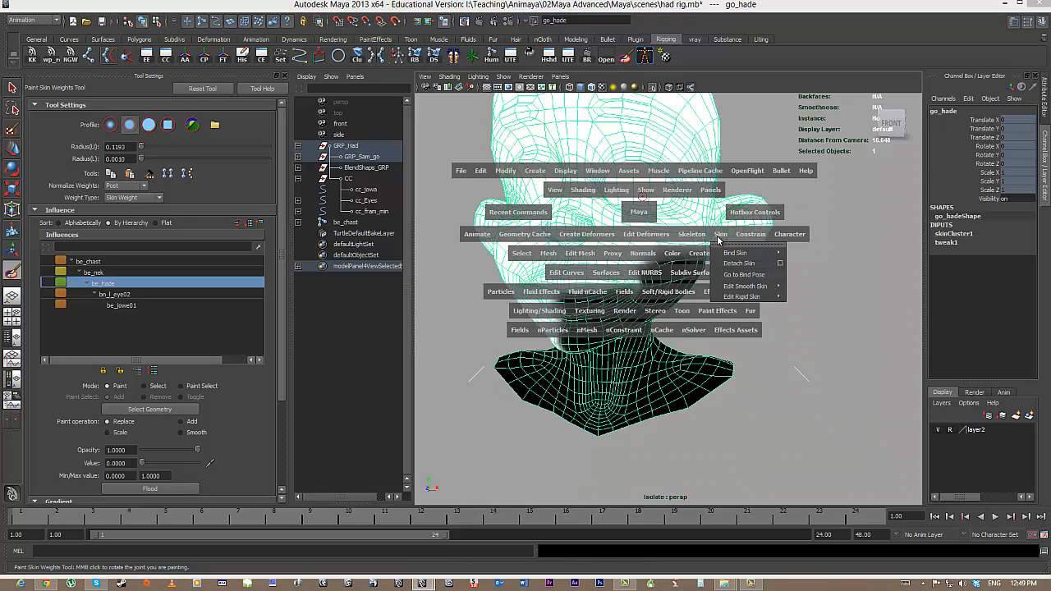
mouse_move(747, 286)
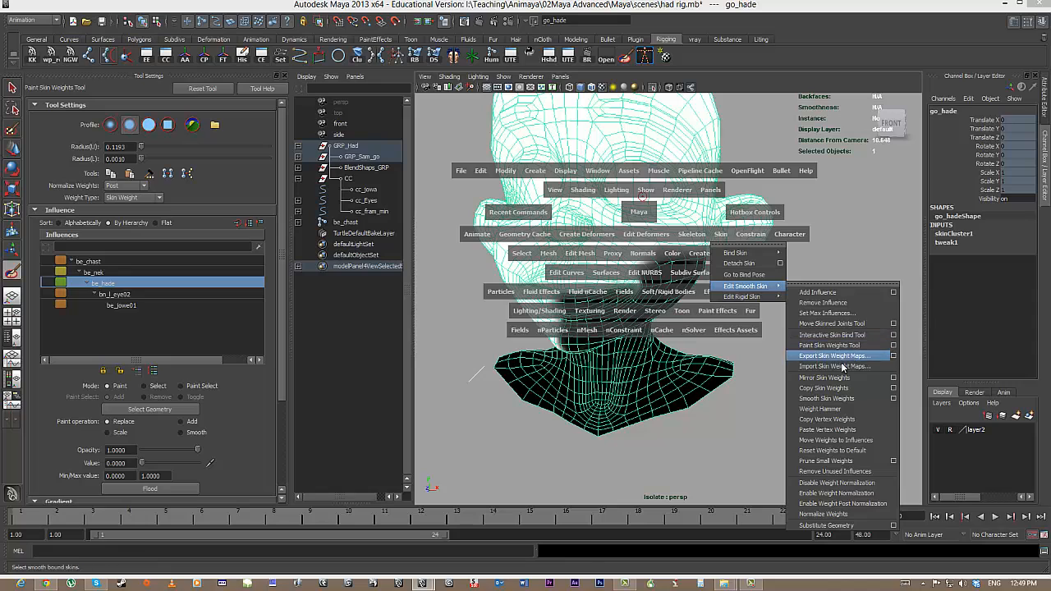
click(893, 377)
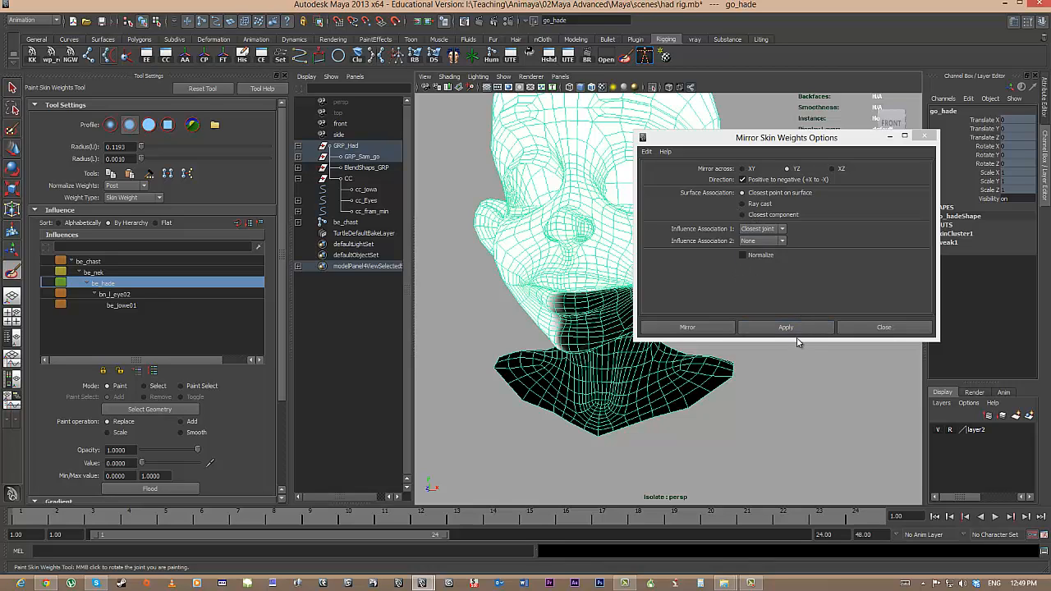
click(796, 338)
click(786, 328)
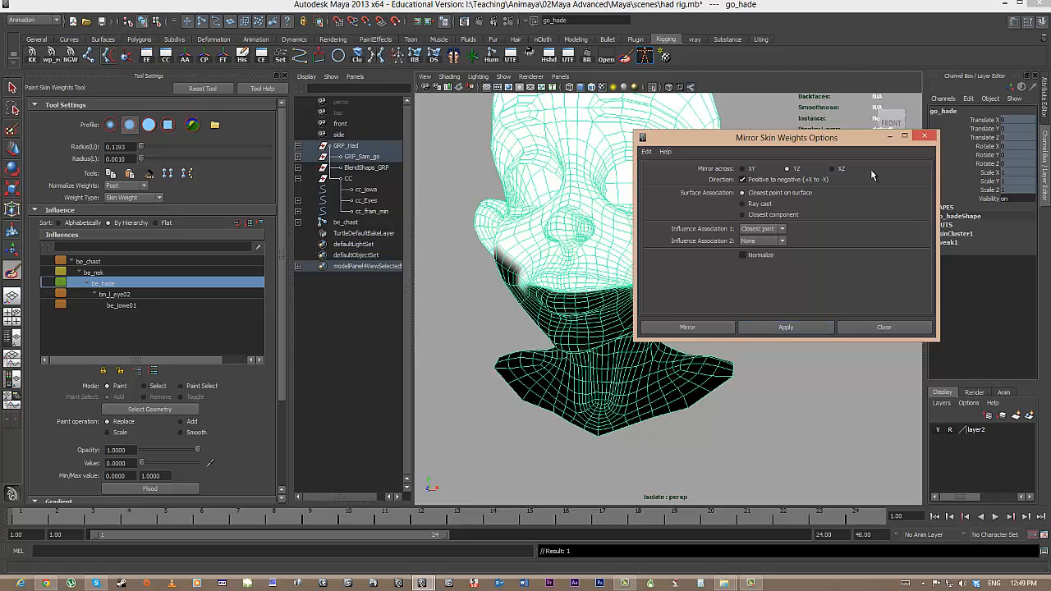
click(883, 327)
alt+drag(607, 312, 628, 289)
alt+middle_drag(629, 289, 708, 334)
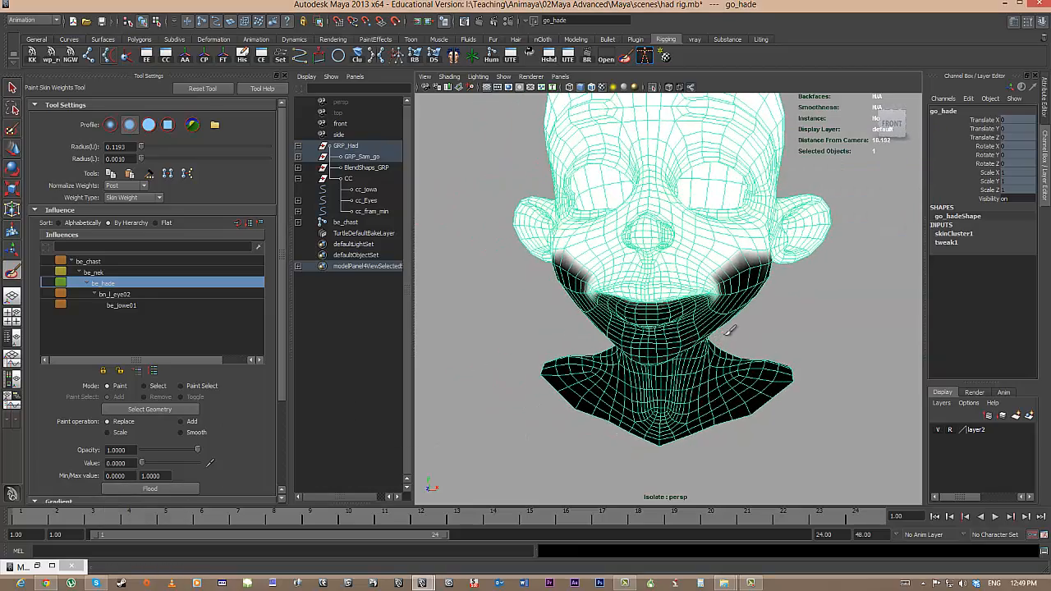
alt+drag(707, 334, 704, 343)
Step: Review the be_nek and be_chast weight maps and end the head mesh's isolation in the perspective view
click(95, 272)
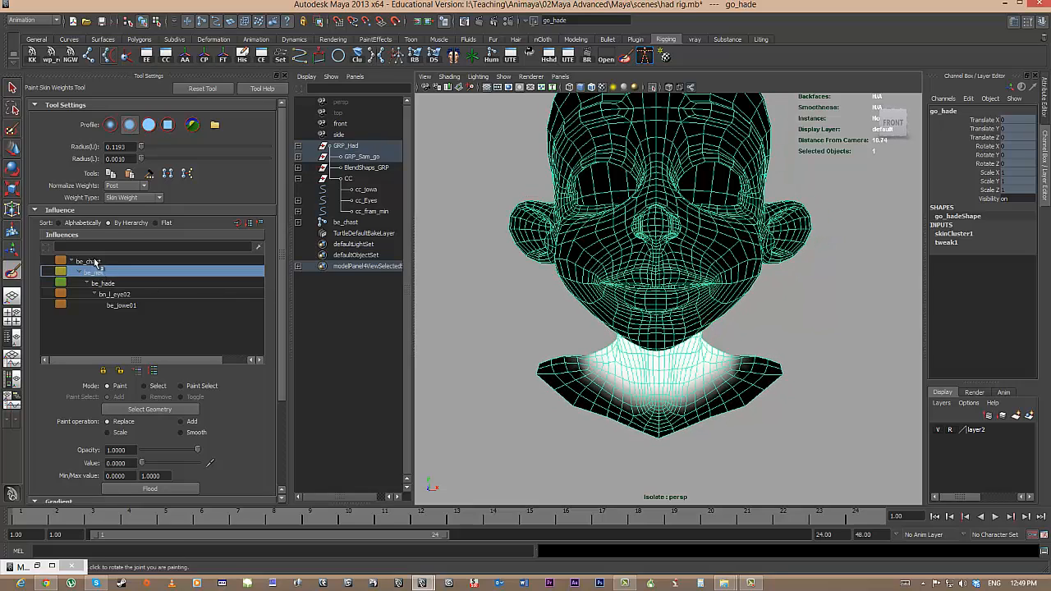
click(100, 262)
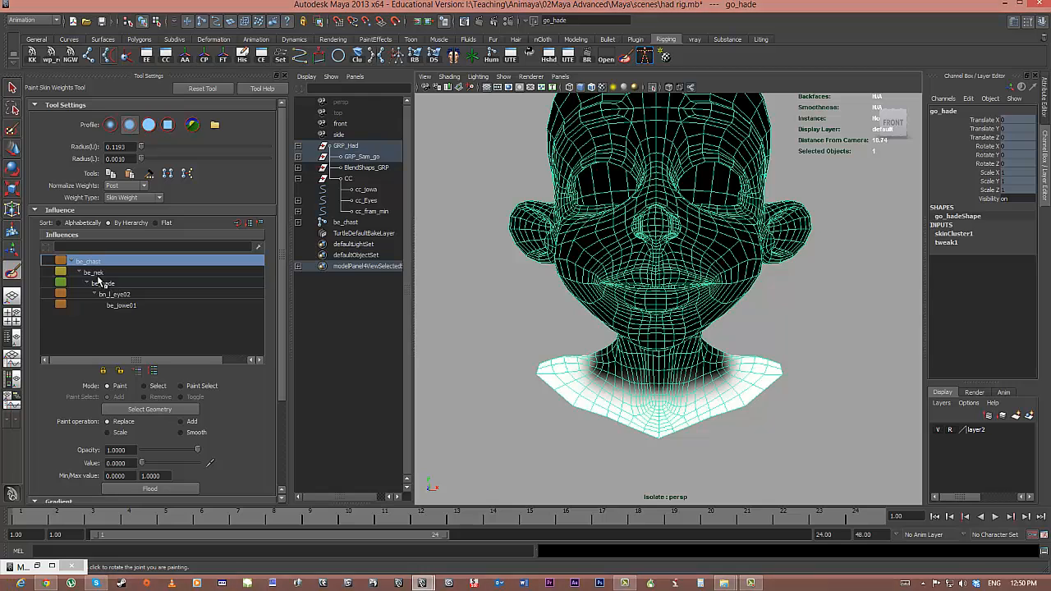
click(106, 273)
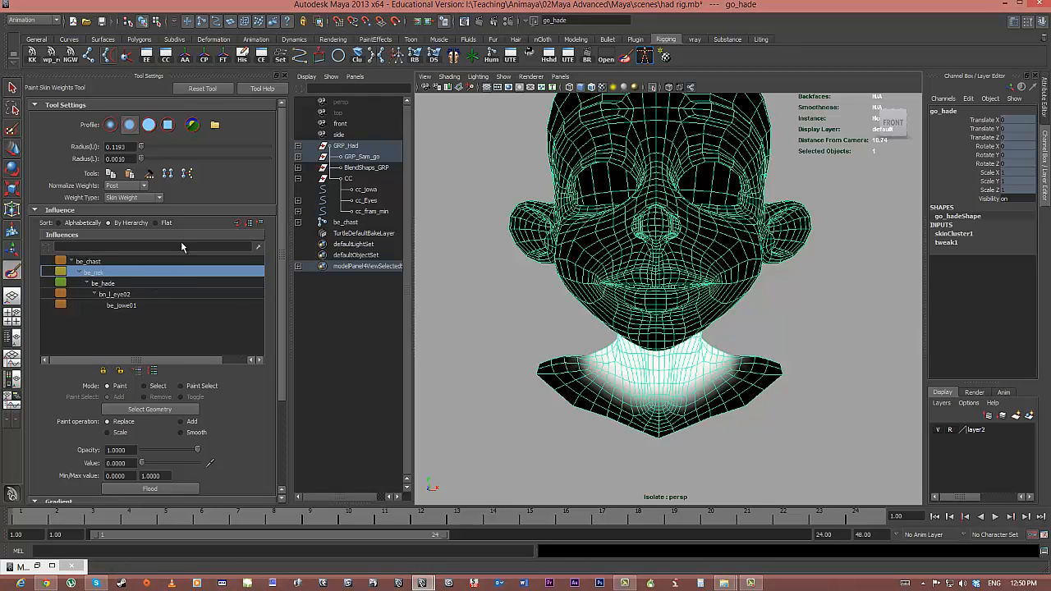
click(651, 87)
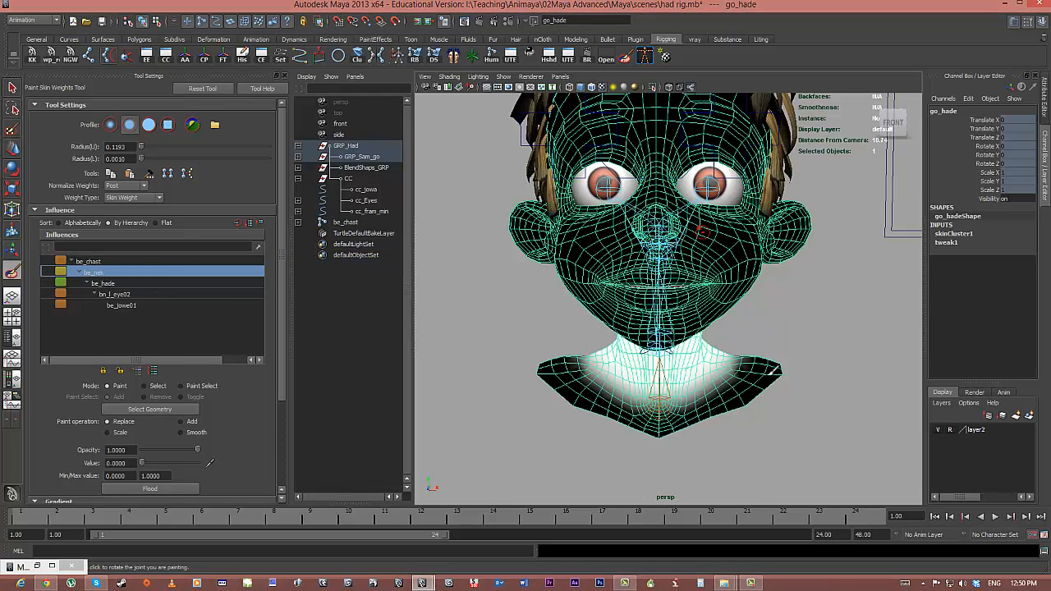
alt+drag(640, 271, 16, 176)
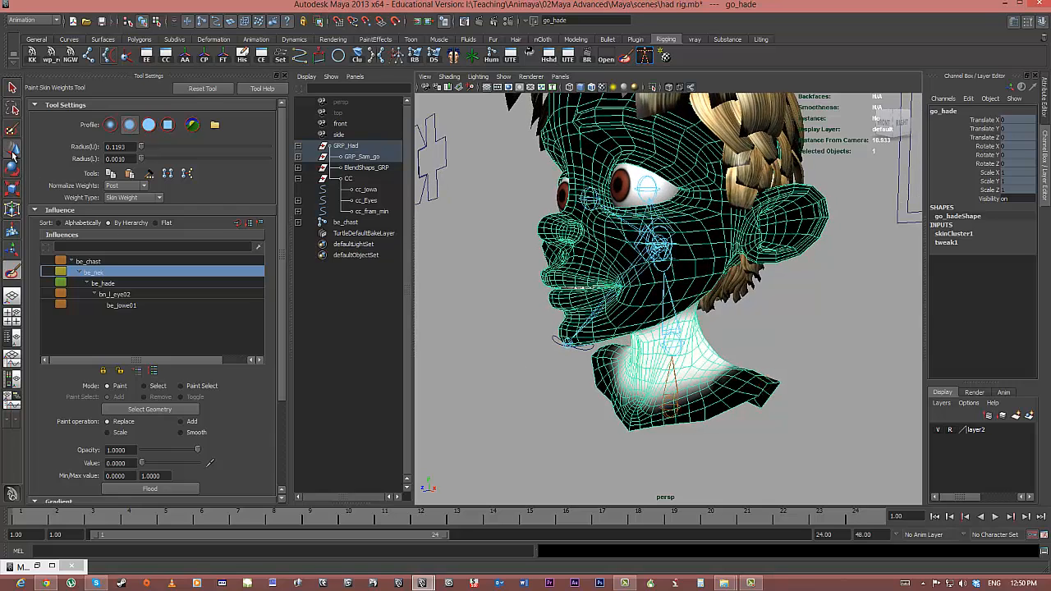
Step: Test-rotate the be_jowe01 joint to check how the jaw deforms, undoing each rotation
click(13, 150)
click(627, 280)
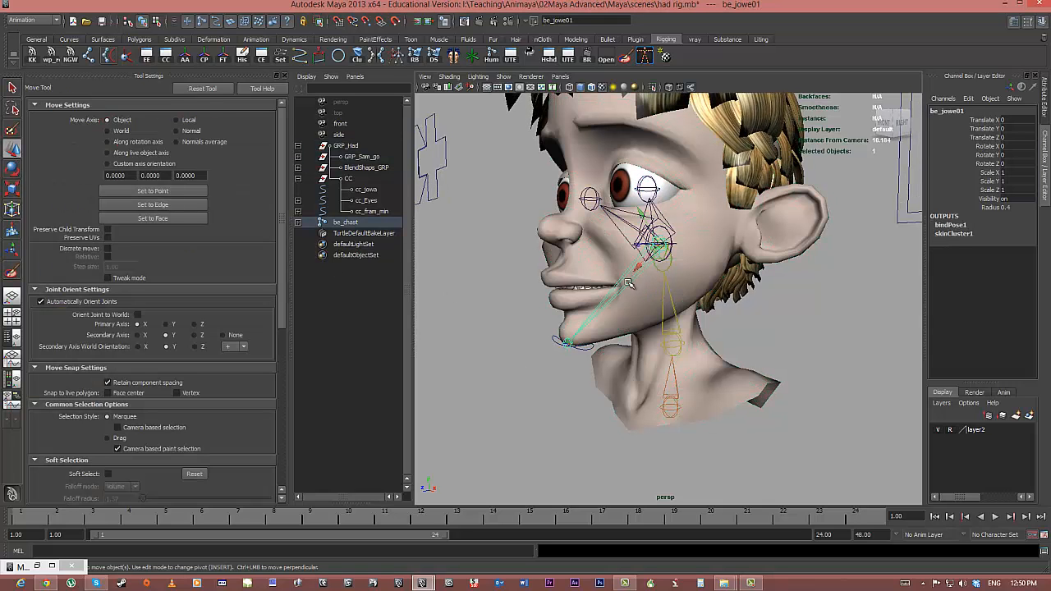
key(e)
drag(625, 257, 661, 284)
key(z)
key(z)
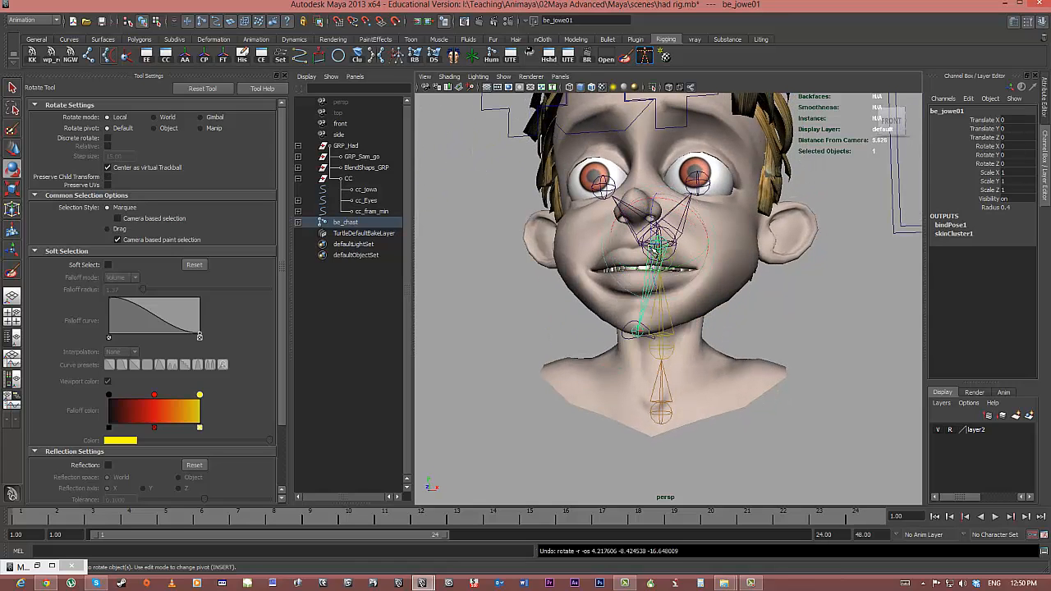
drag(652, 245, 655, 258)
key(z)
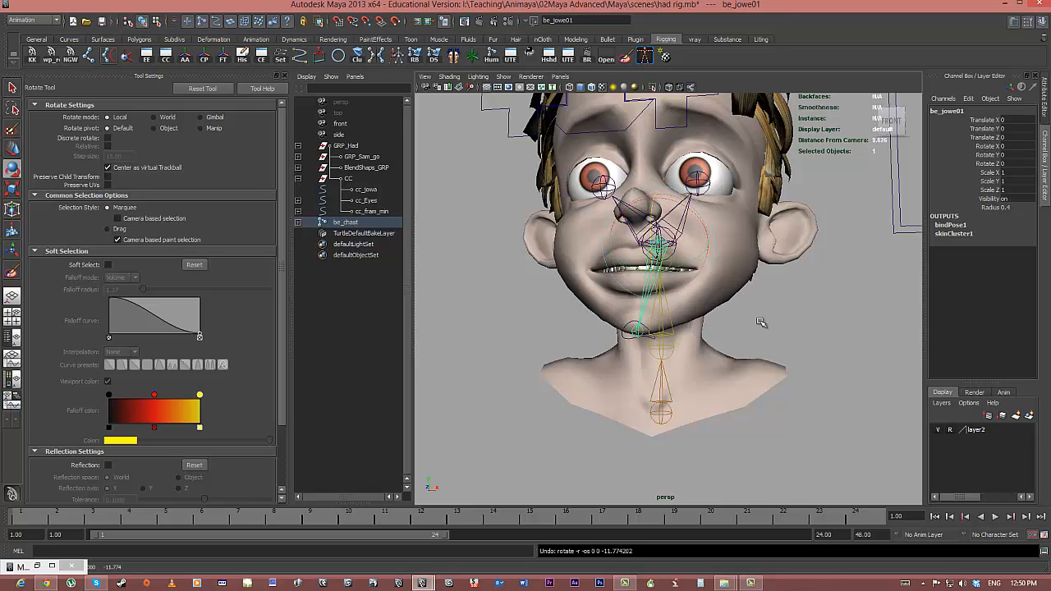
Step: Mirror the head mesh's skin weights across YZ from positive to negative X, using closest point on surface and closest joint
click(704, 298)
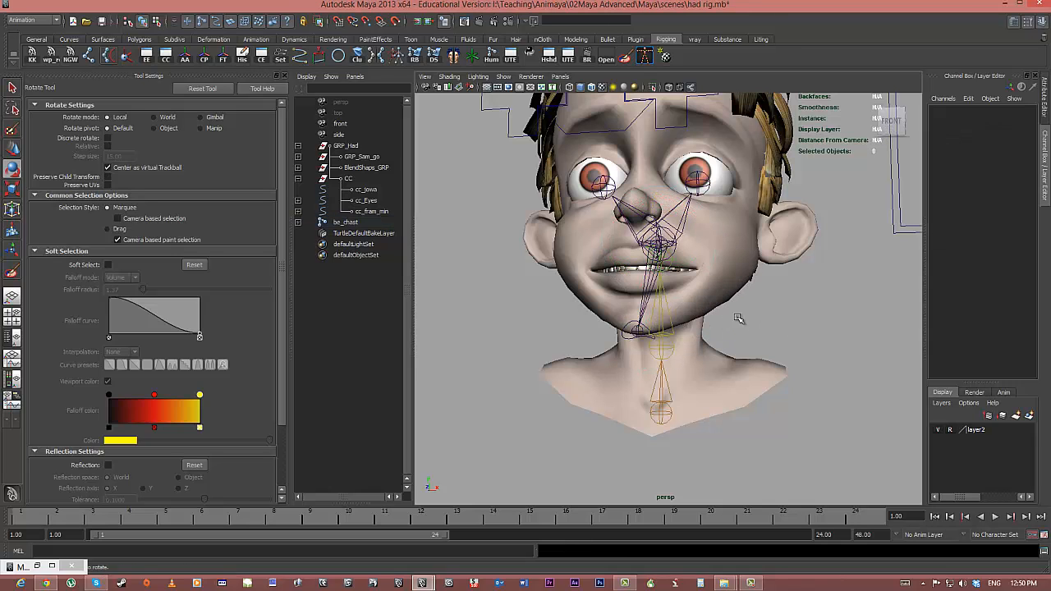
click(13, 274)
click(123, 306)
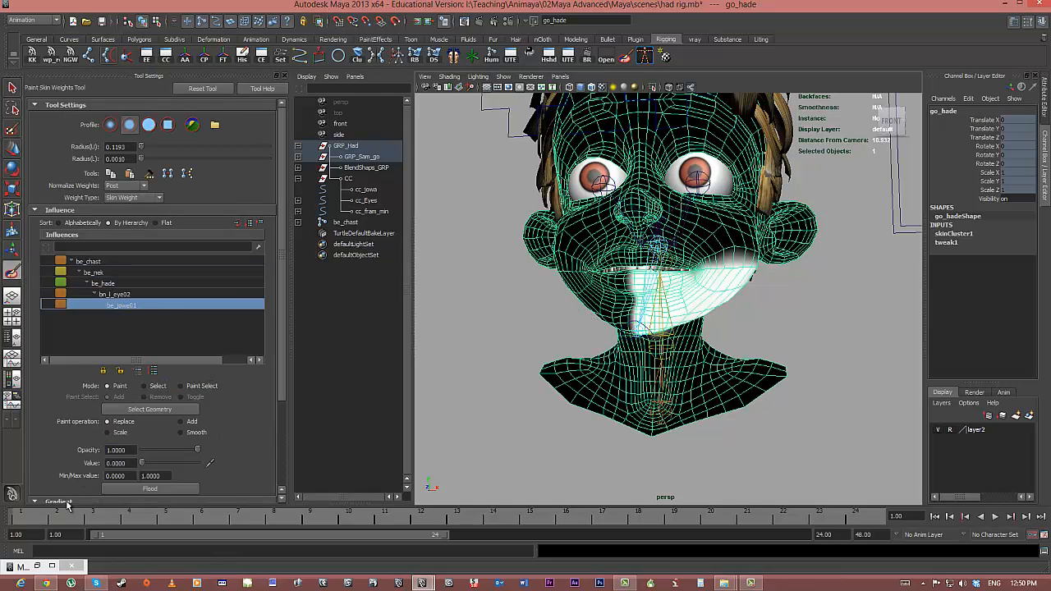
click(36, 566)
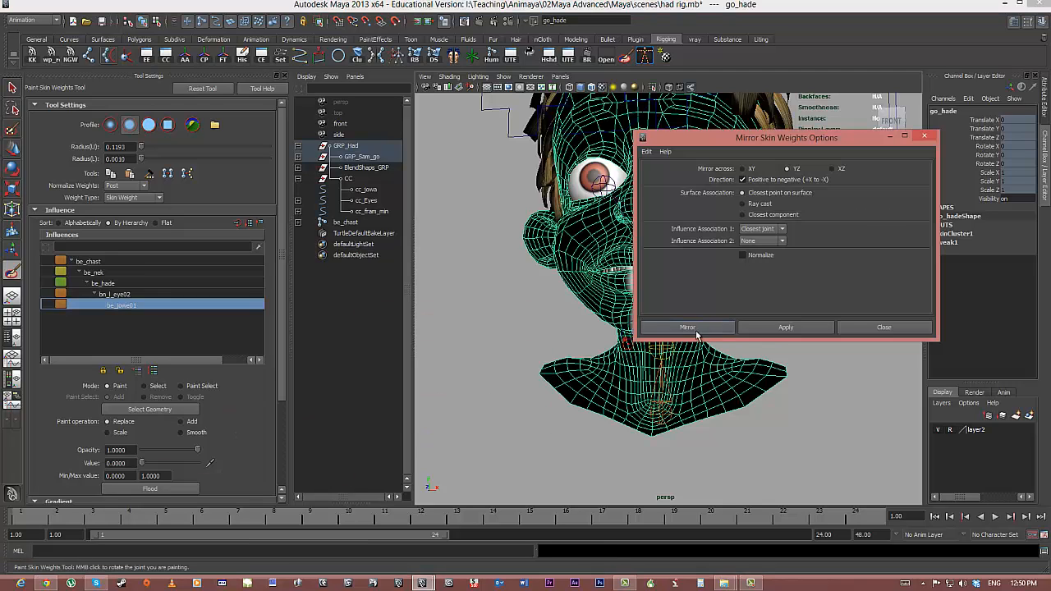
click(785, 327)
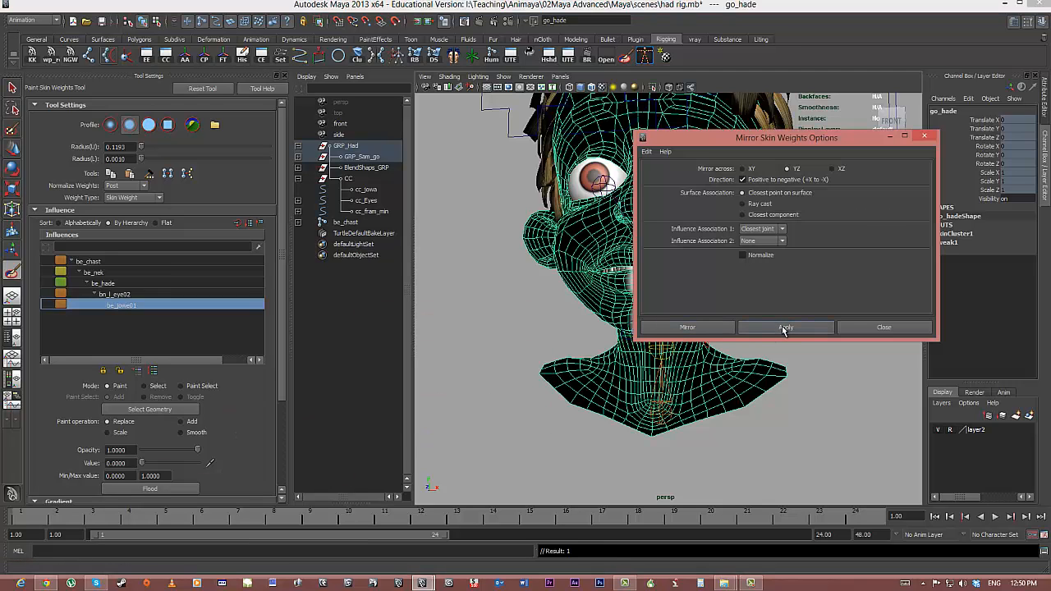
drag(749, 139, 842, 134)
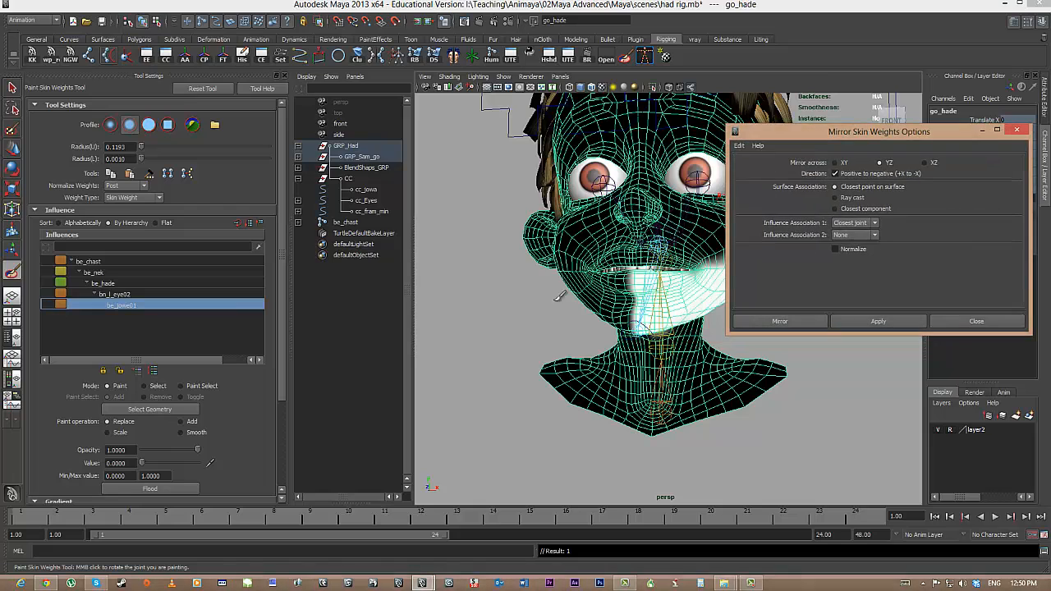
click(13, 88)
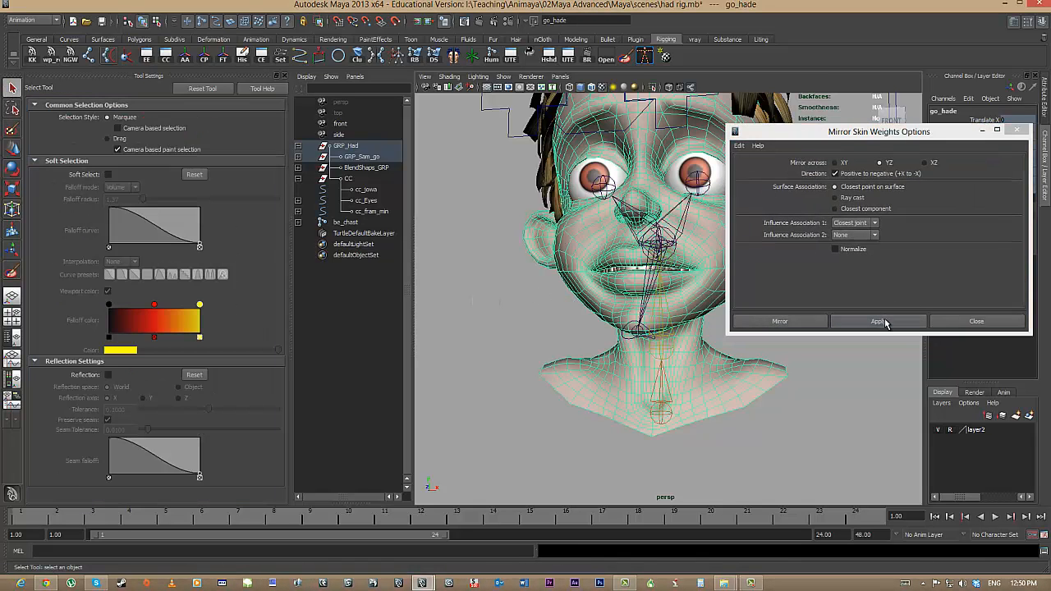
click(883, 323)
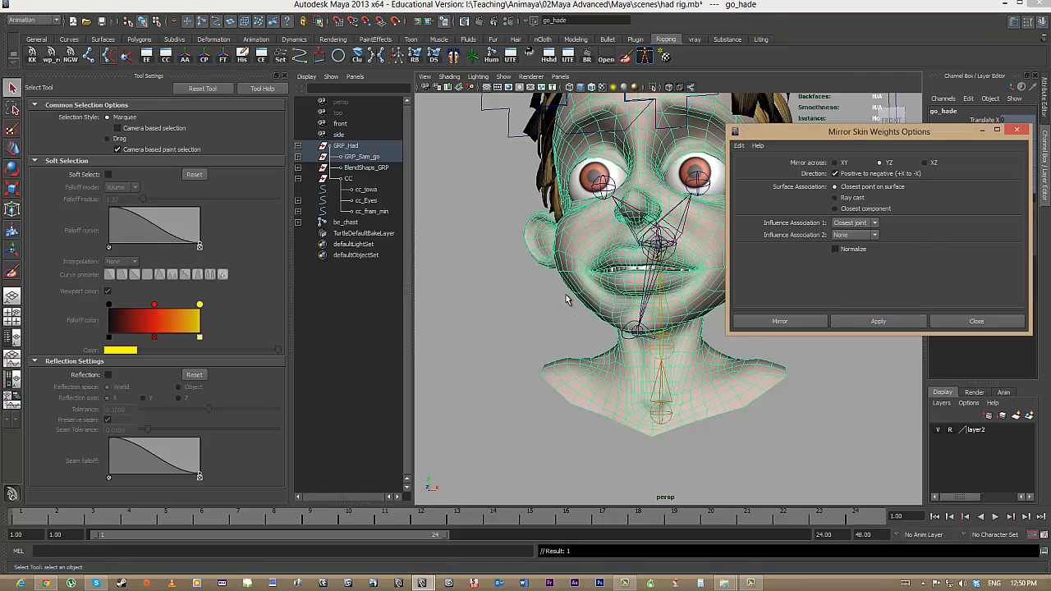
Step: Test-rotate the be_jowe01 joint to check the mirrored jaw deformation, and undo the rotation
click(648, 292)
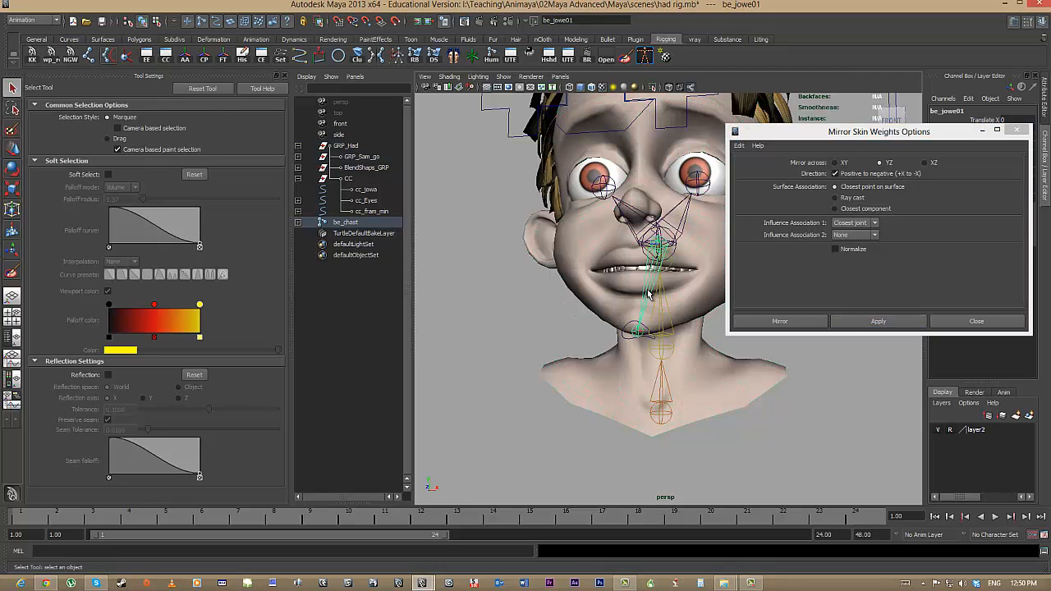
key(e)
drag(649, 242, 651, 253)
key(ctrl+z)
Step: Reset the mirror options, set Influence Association 1 to One to one, and mirror the head mesh's skin weights again
click(597, 306)
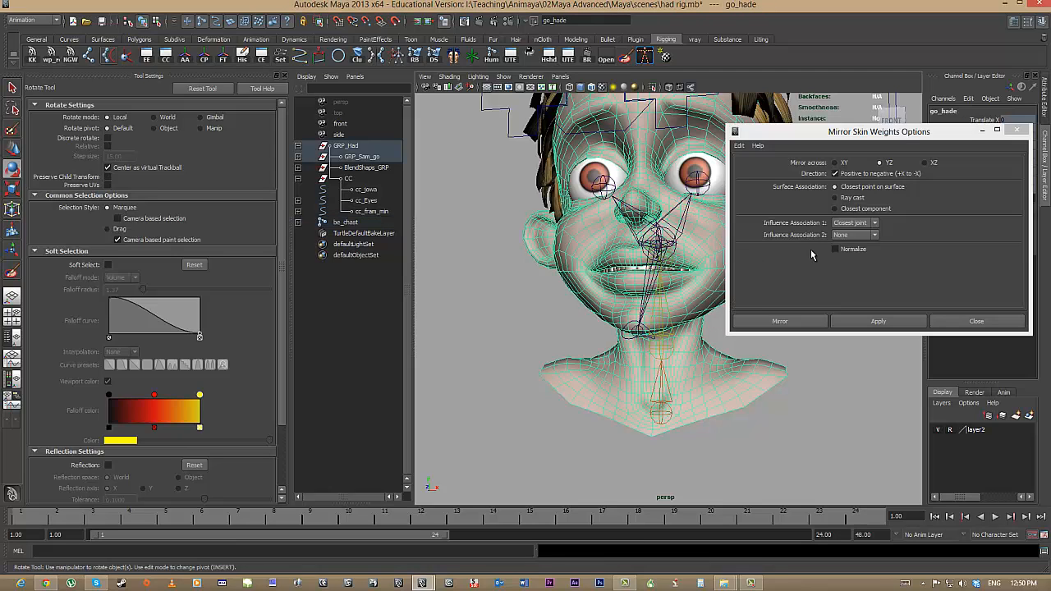
click(739, 145)
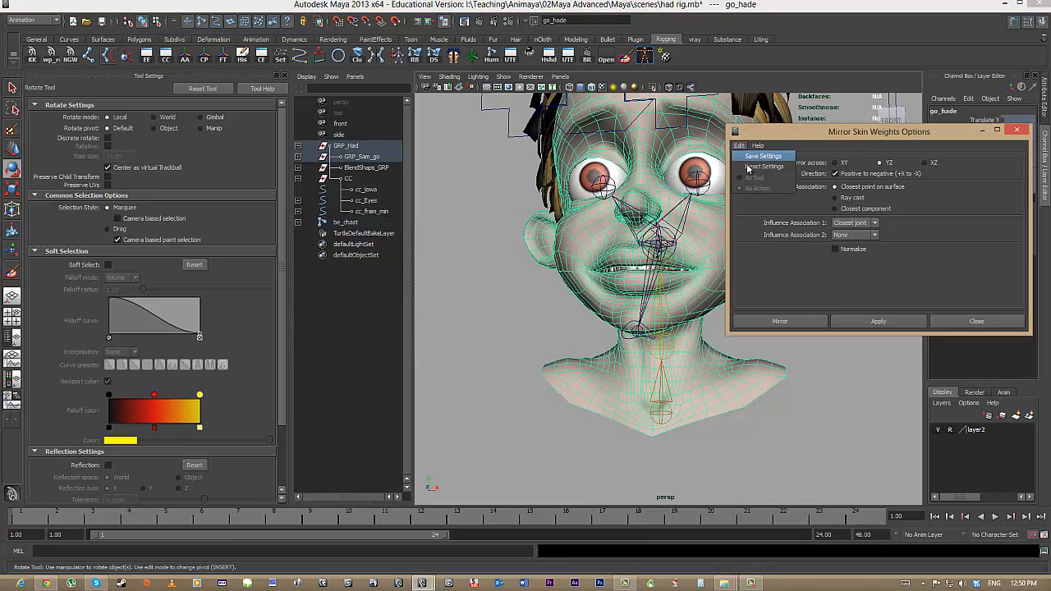
click(747, 169)
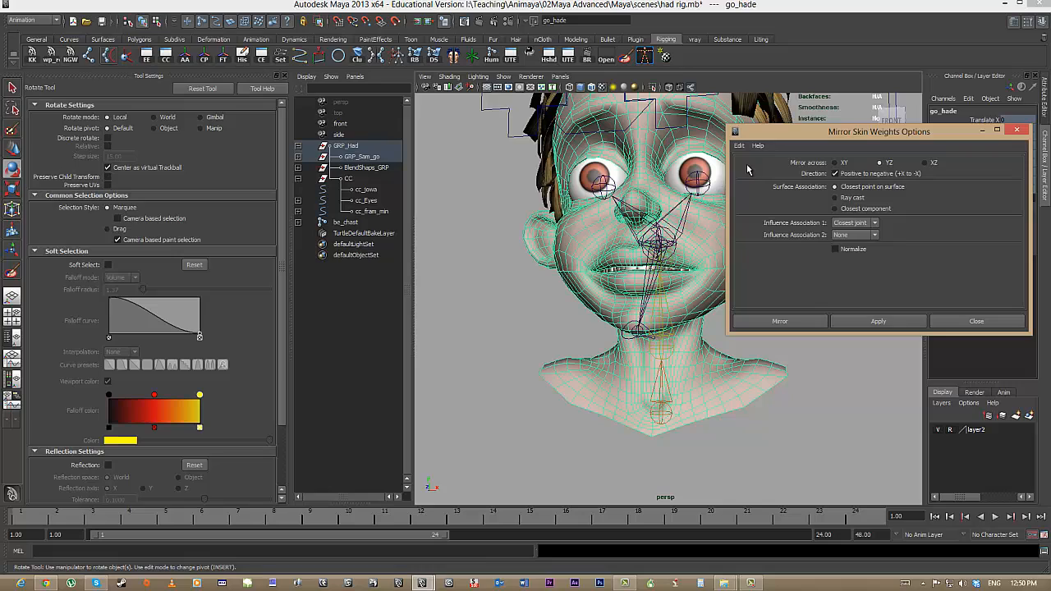
click(851, 223)
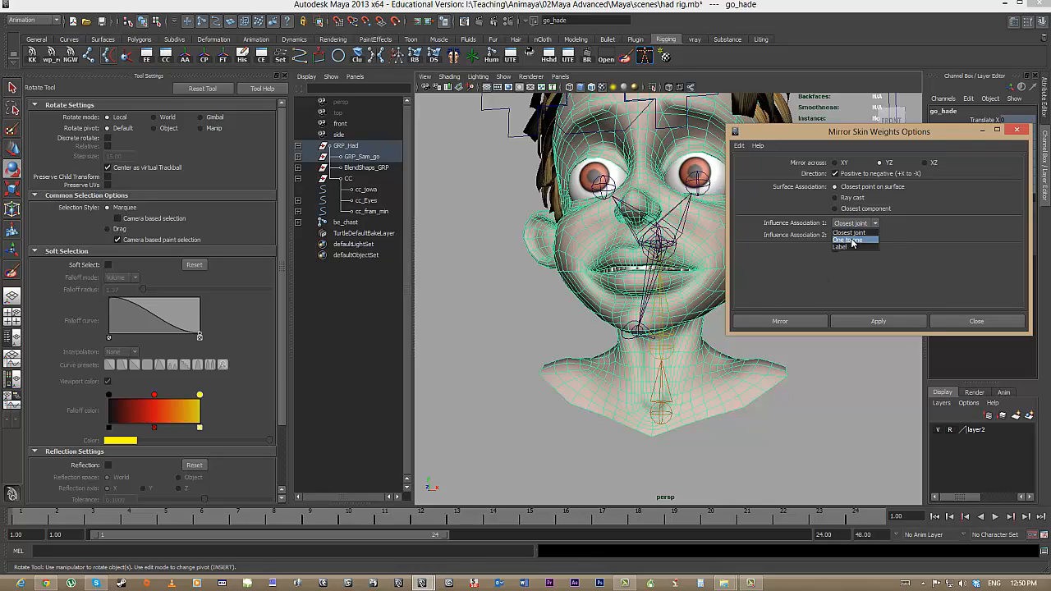
click(848, 240)
click(856, 323)
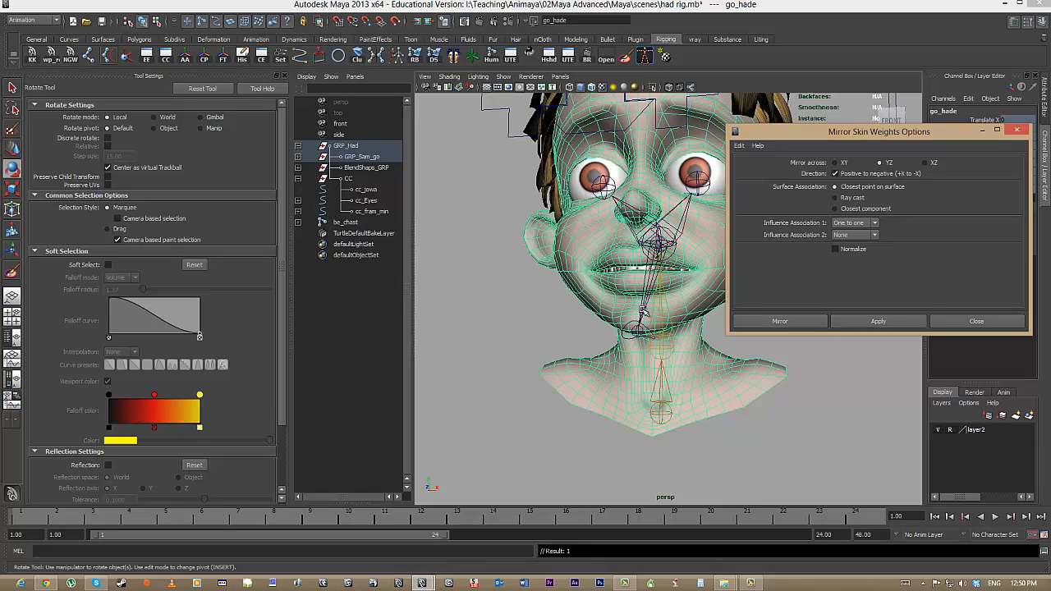
Step: Rotate the be_jowe01 joint open to check the one-to-one mirroring on both sides of the mouth, and undo the rotation
click(645, 310)
mouse_move(652, 254)
mouse_down()
mouse_move(651, 281)
mouse_move(651, 269)
mouse_up()
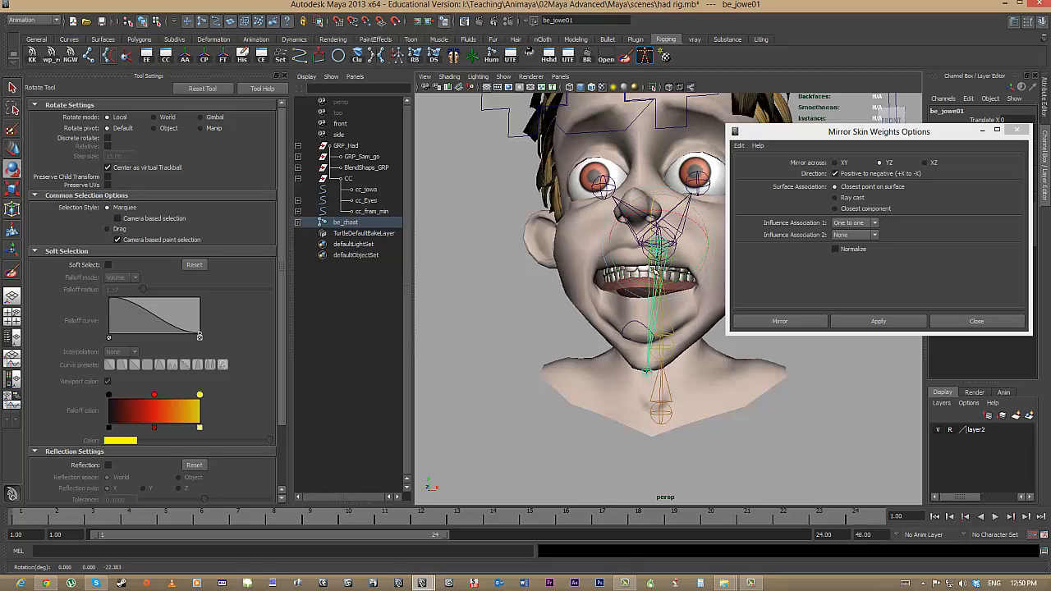
key(ctrl+z)
Step: Key the be_jowe01 joint at frame 1, and rotate it open to about -27.4 degrees in Z at frame 4
click(46, 517)
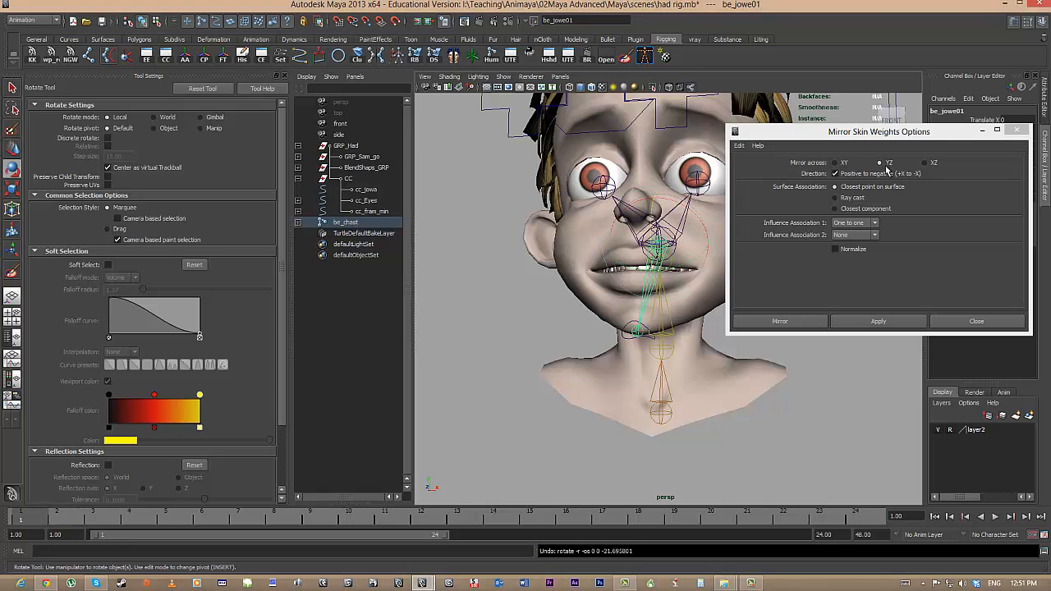
drag(945, 137, 552, 132)
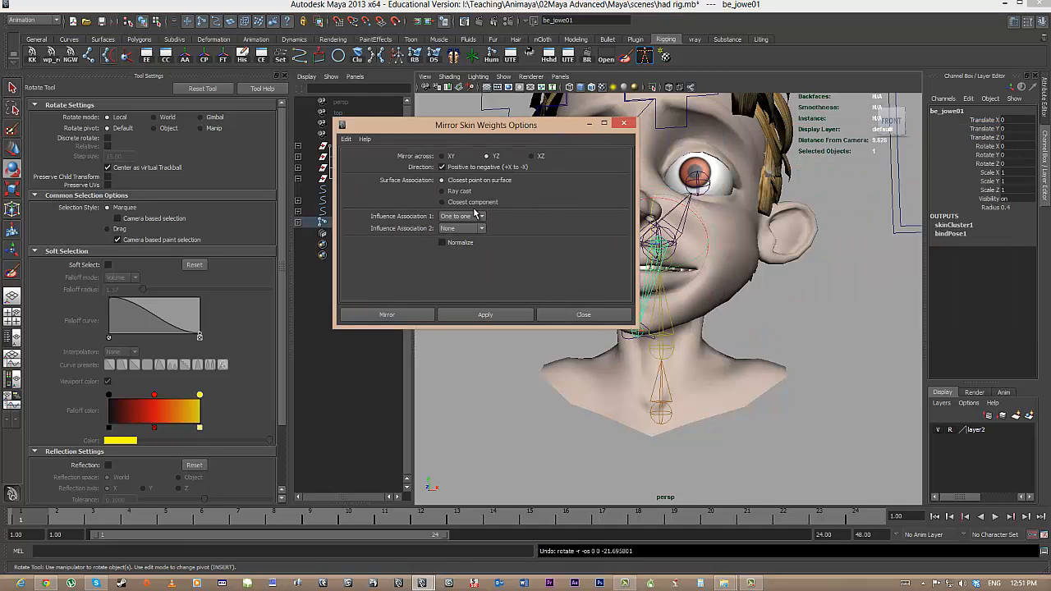
click(528, 425)
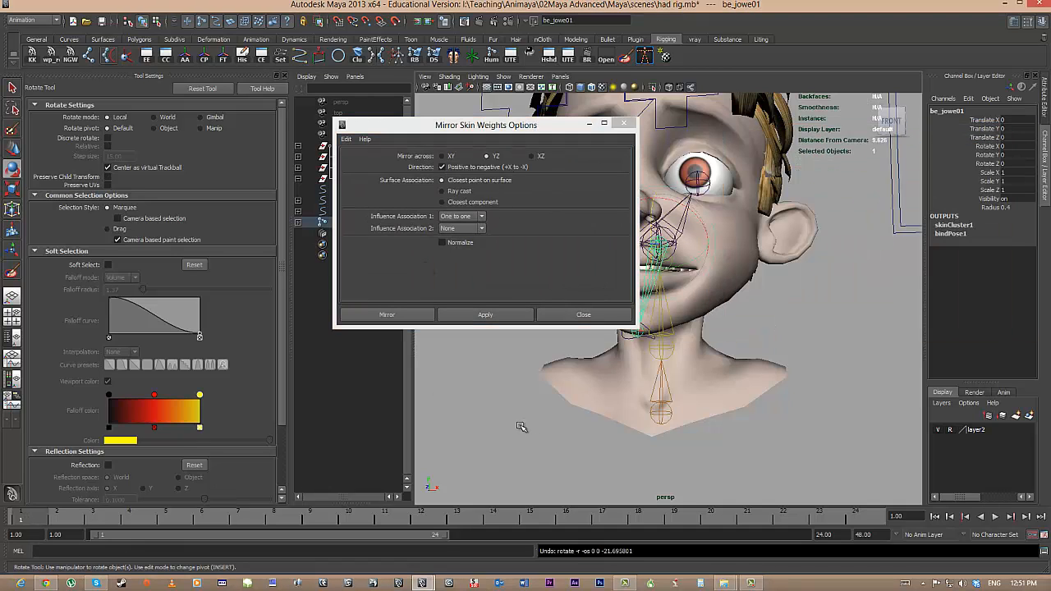
key(s)
drag(70, 522, 158, 525)
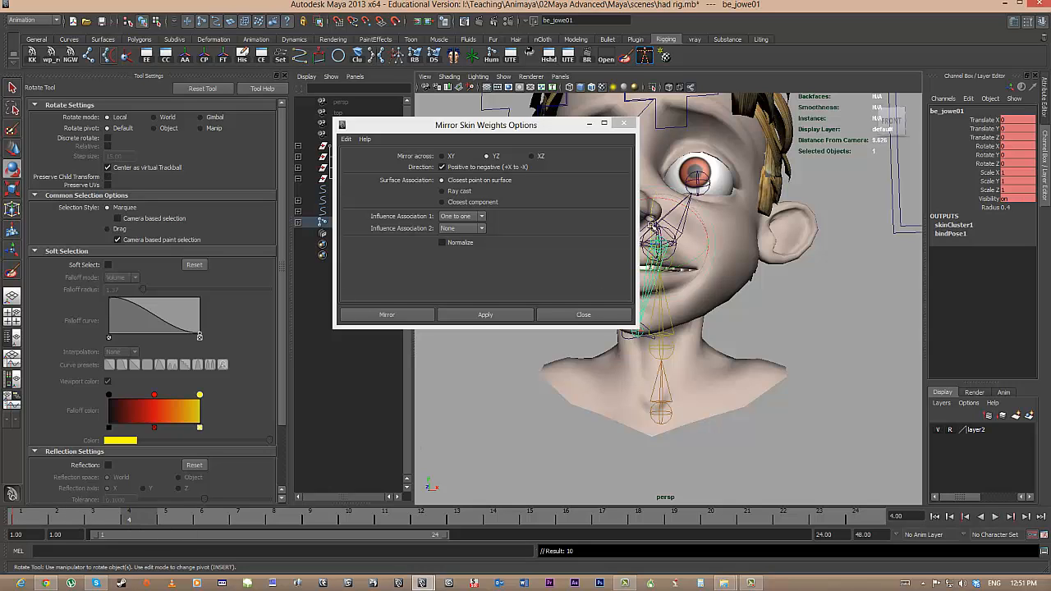
drag(651, 224, 655, 246)
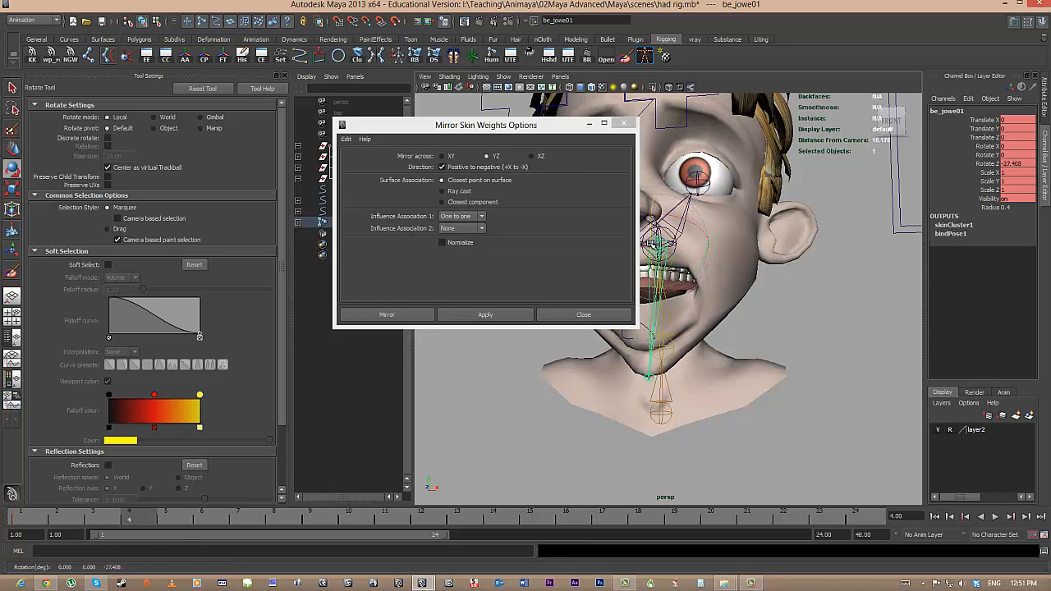
Step: Put the mirror options window away, select the head mesh and scrub to frame 6 to examine the opened jaw from several sides
click(589, 124)
alt+drag(645, 283, 732, 325)
alt+right_drag(732, 324, 757, 314)
alt+middle_drag(757, 313, 821, 284)
alt+right_drag(821, 284, 795, 317)
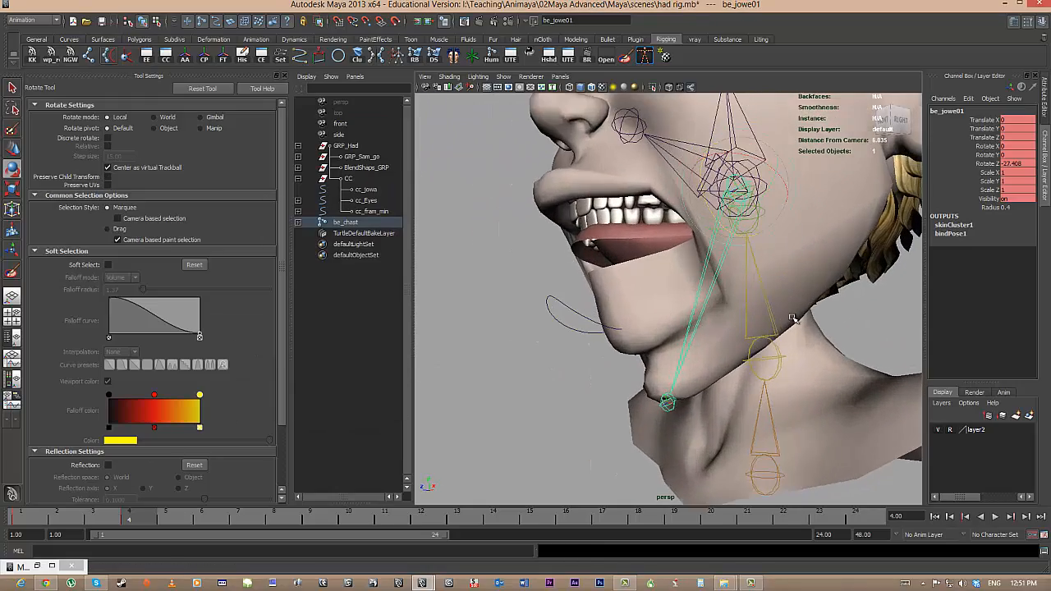
click(635, 286)
mouse_move(606, 309)
alt+mouse_down()
mouse_move(663, 335)
mouse_move(611, 328)
mouse_move(734, 311)
mouse_move(615, 308)
alt+mouse_up()
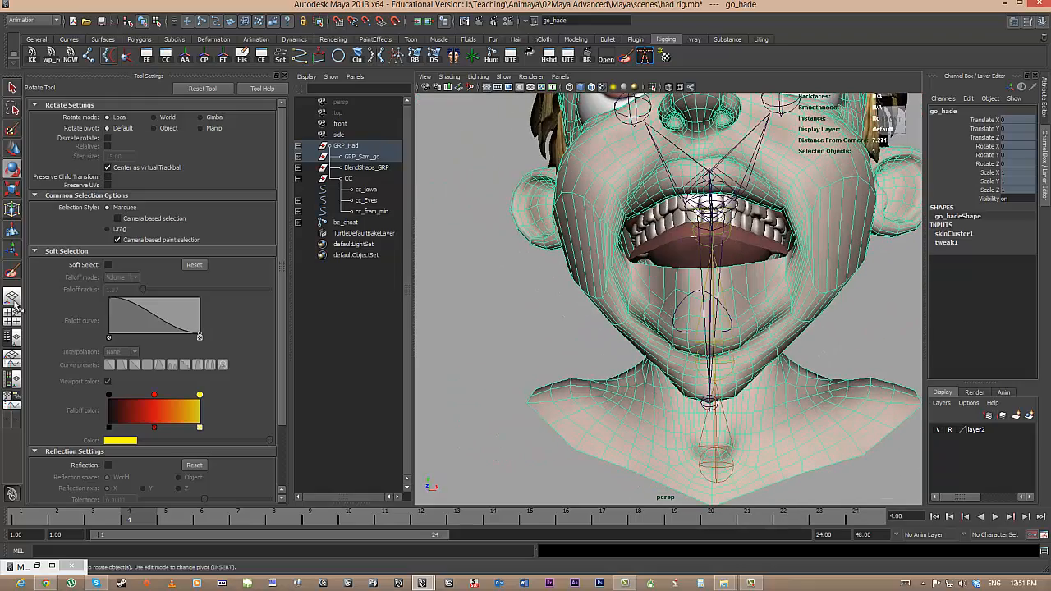
drag(121, 516, 212, 516)
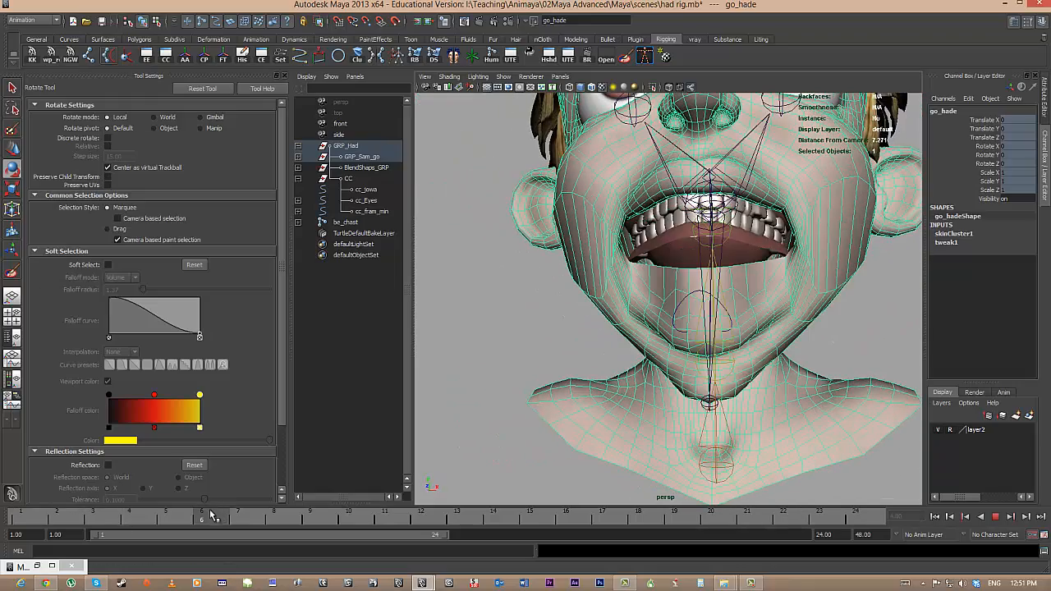
alt+drag(575, 329, 604, 325)
Step: Isolate the head mesh for skin weight painting, and paint be_jowe01 weights with value 1 onto the middle of the lower lip
click(12, 272)
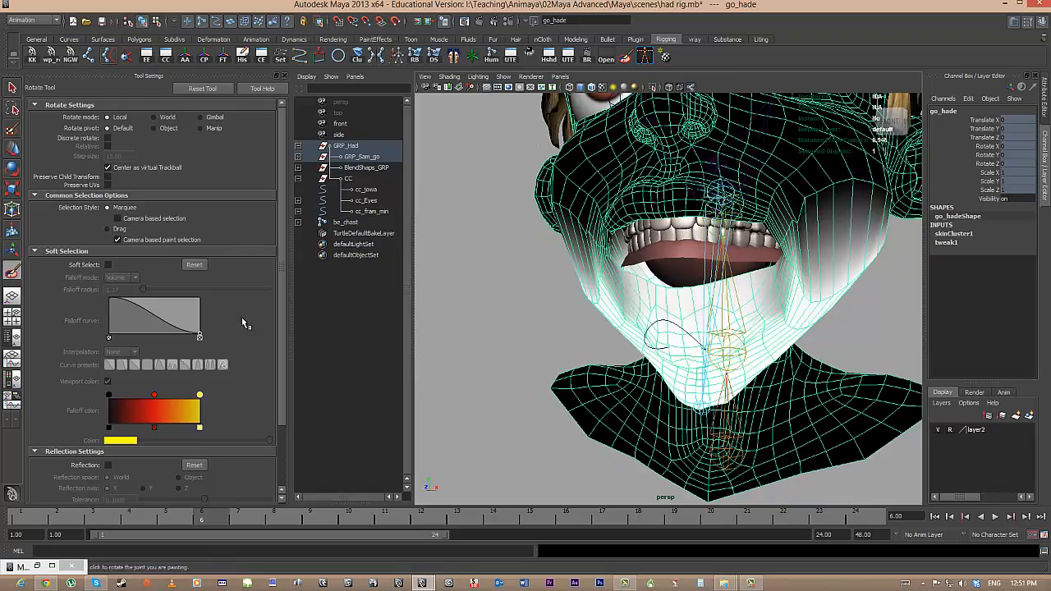
alt+drag(686, 340, 722, 351)
key(ctrl+1)
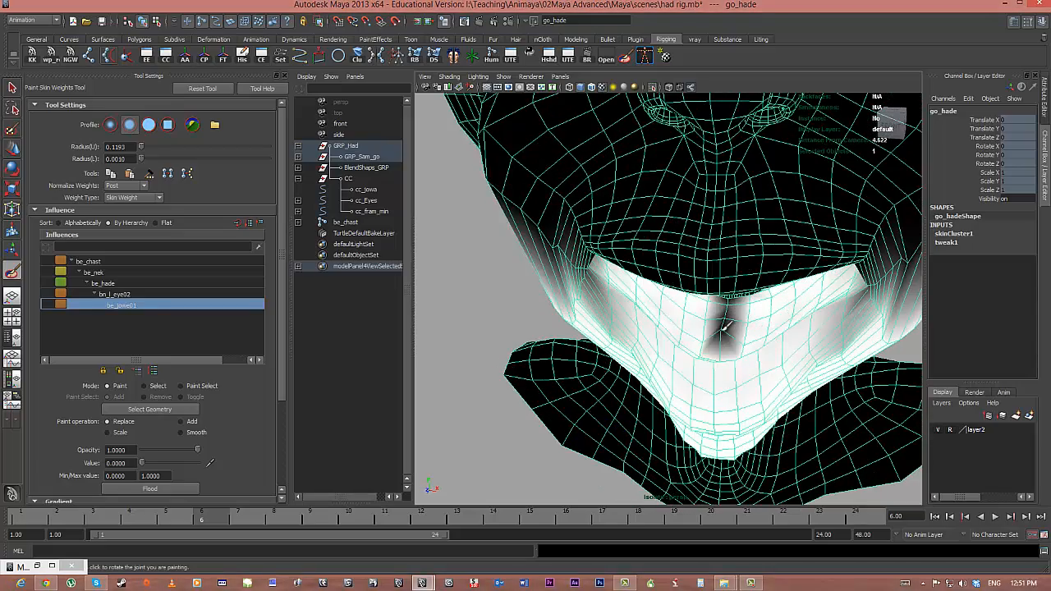
drag(165, 466, 261, 466)
mouse_move(728, 305)
mouse_down()
mouse_move(727, 333)
mouse_move(720, 305)
mouse_move(704, 338)
mouse_up()
Step: Paint out be_hade weights on the front of the lower lip and chin with value 0, using a brush radius of about 0.41
click(106, 294)
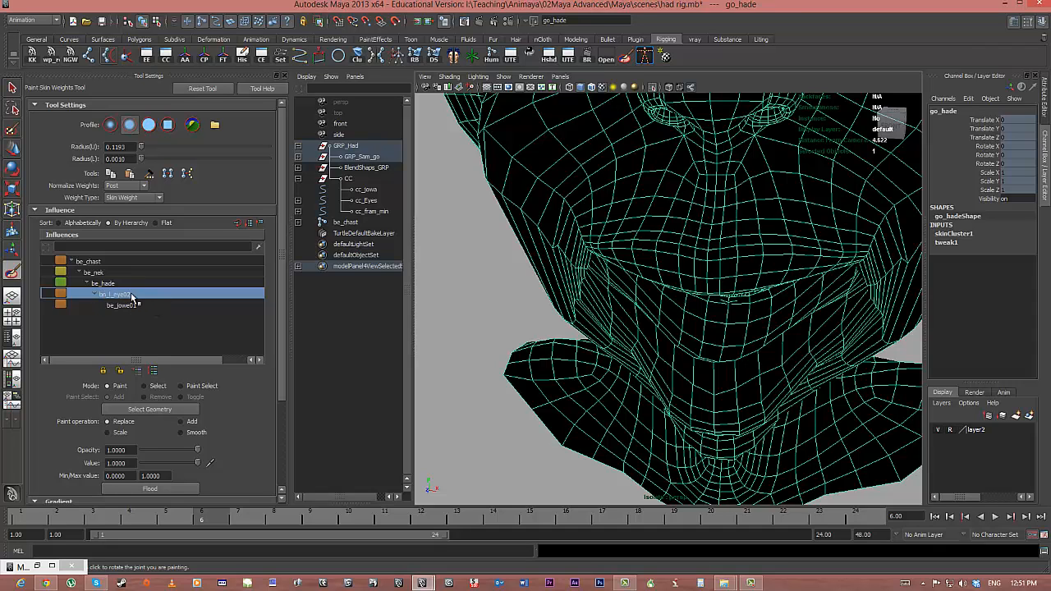
click(110, 285)
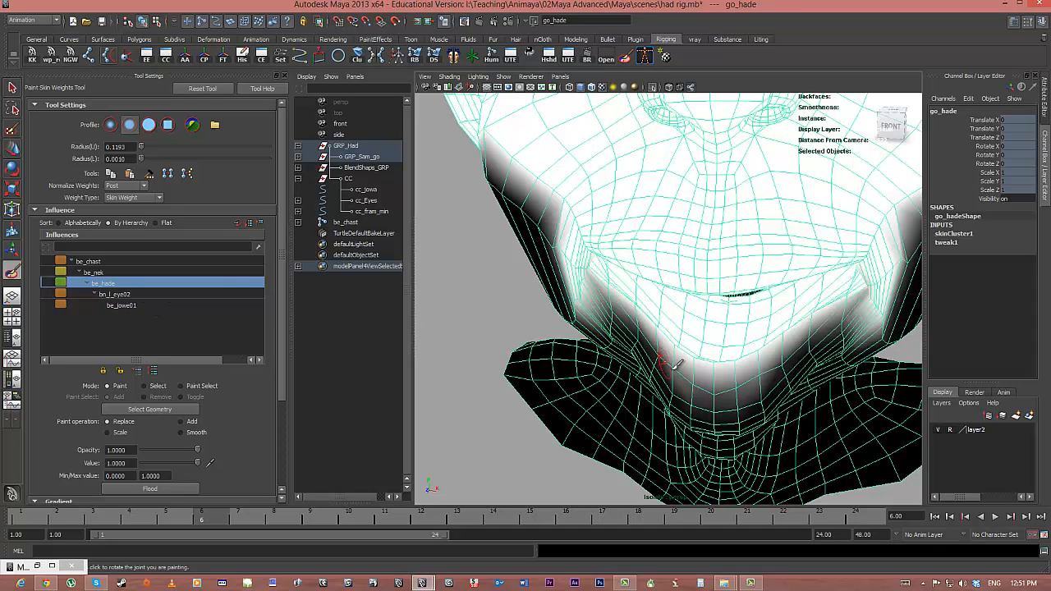
alt+drag(677, 364, 715, 289)
alt+drag(772, 320, 765, 361)
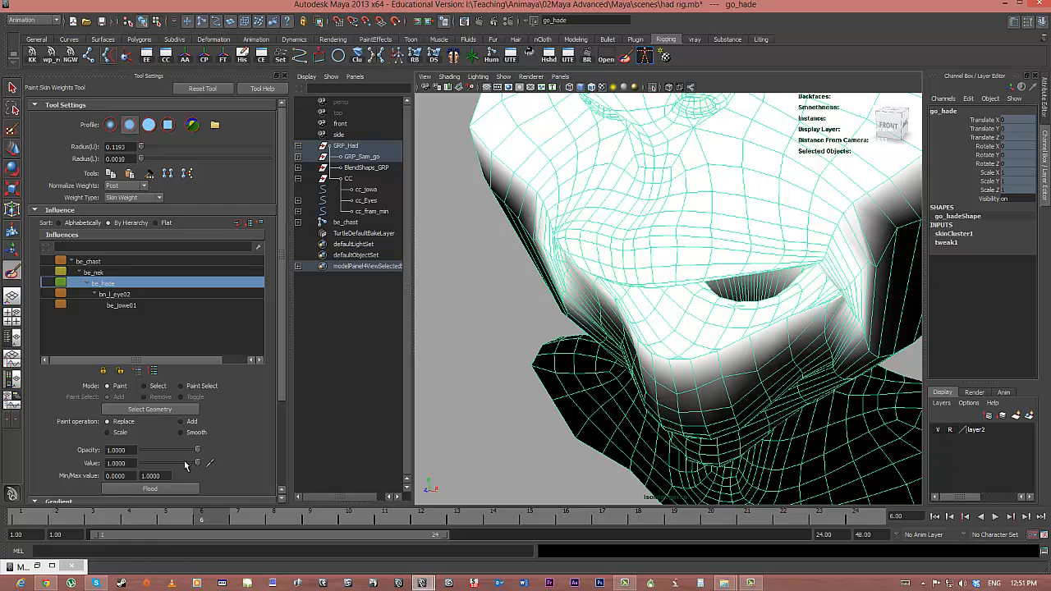
mouse_move(633, 336)
mouse_down()
mouse_move(710, 366)
mouse_move(727, 386)
mouse_move(670, 397)
mouse_move(747, 385)
mouse_move(727, 349)
mouse_move(721, 364)
mouse_move(771, 353)
mouse_move(688, 354)
mouse_move(788, 345)
mouse_up()
key(b)
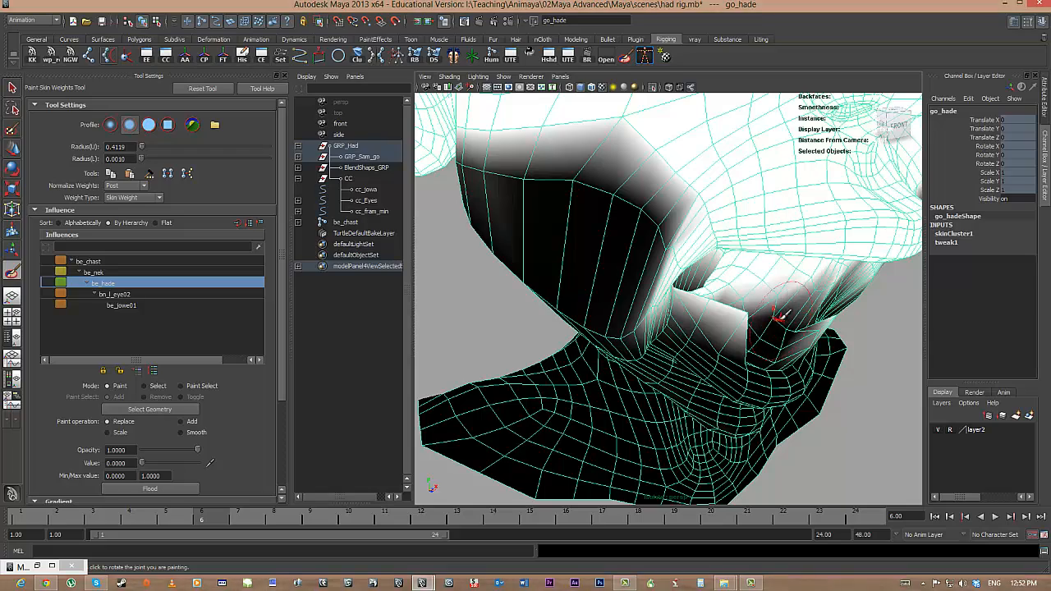
Step: Continue removing be_hade weights along the lower lip's edge and both sides of the chin up to the mouth corners
alt+drag(759, 310, 727, 364)
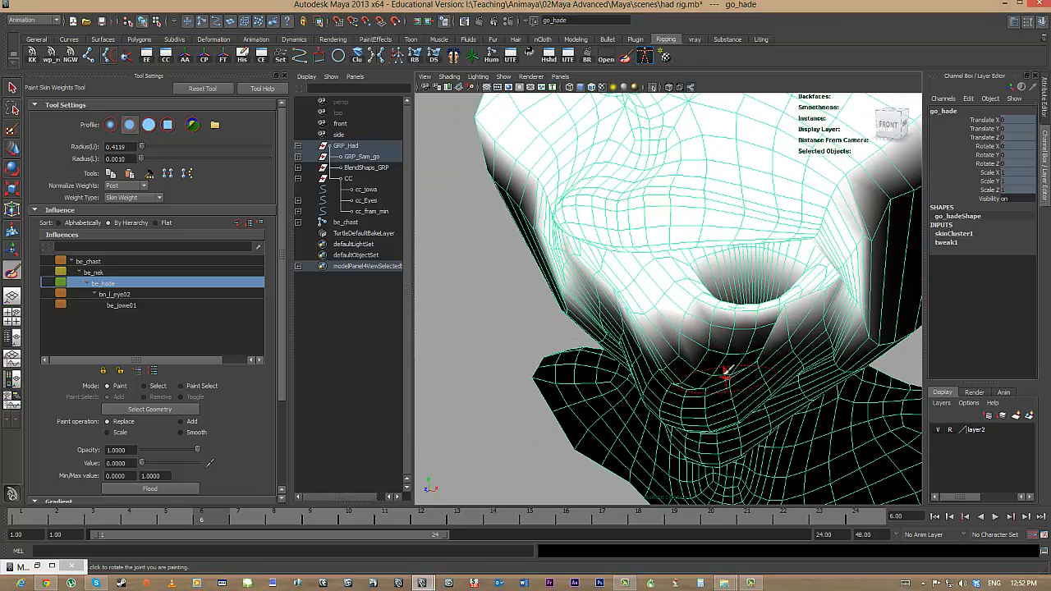
alt+drag(727, 372, 681, 373)
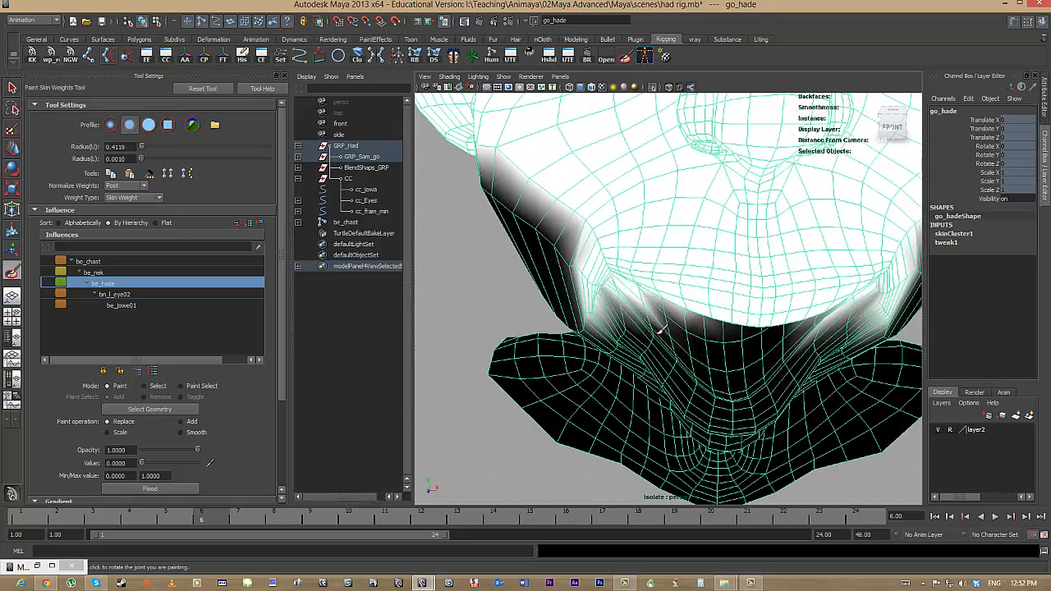
mouse_move(661, 329)
alt+mouse_down()
mouse_move(638, 321)
mouse_move(692, 345)
mouse_move(786, 316)
alt+mouse_up()
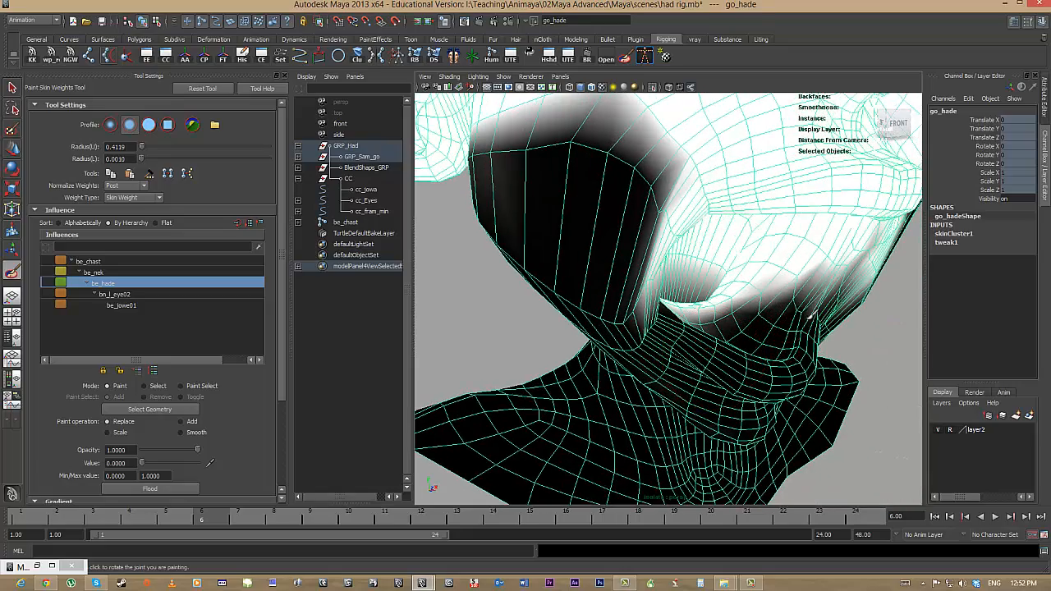
alt+drag(777, 304, 757, 303)
alt+drag(702, 323, 729, 310)
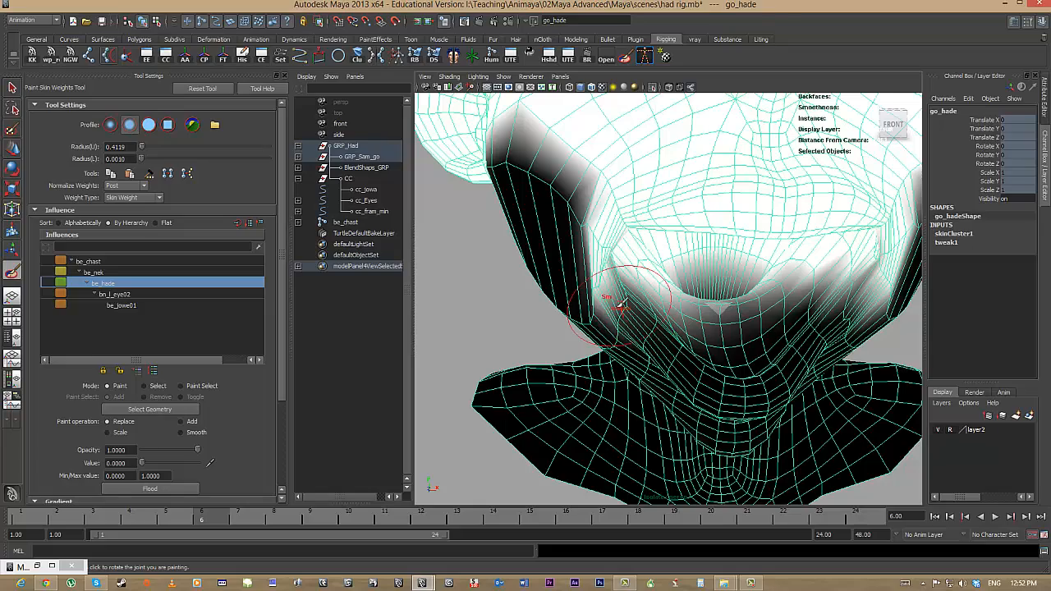
Step: Paint out the remaining be_hade weights with value 0 along the lower lip and at both mouth corners
alt+drag(613, 305, 579, 250)
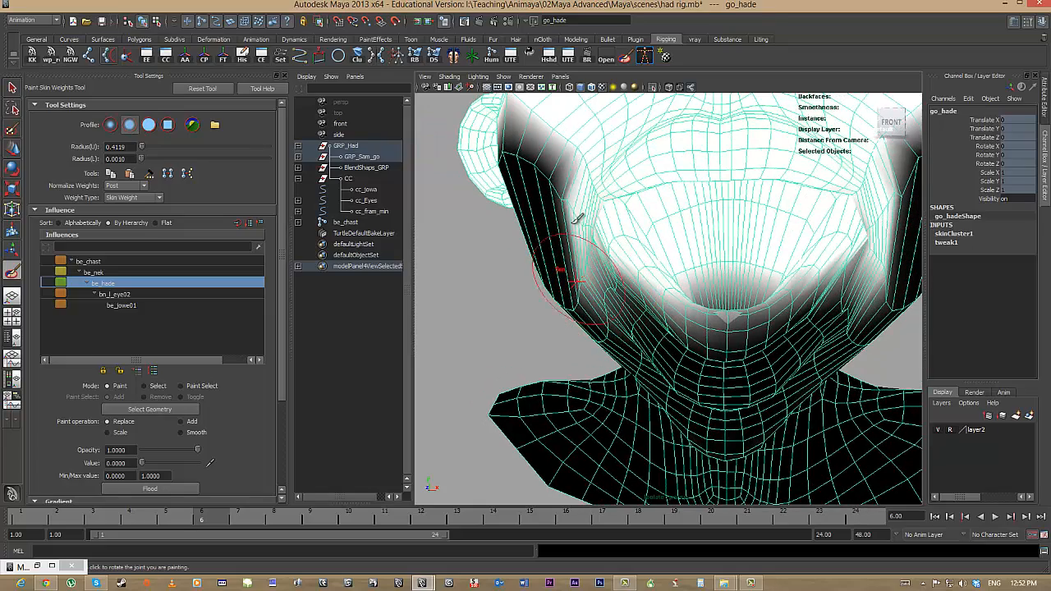
alt+drag(665, 322, 804, 224)
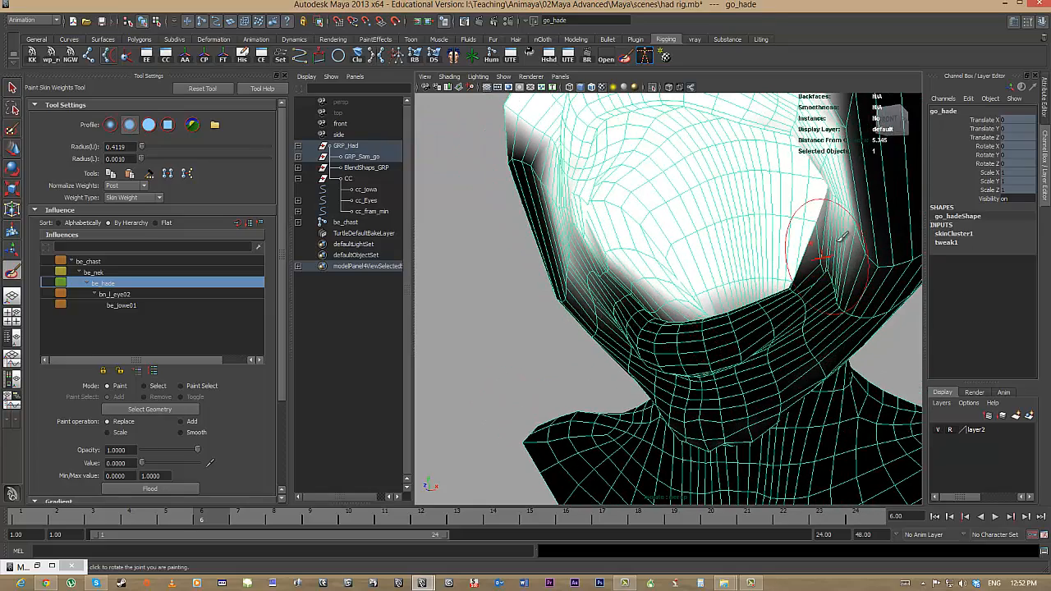
mouse_move(832, 309)
alt+mouse_down()
mouse_move(797, 317)
mouse_move(829, 259)
mouse_move(774, 263)
mouse_move(829, 271)
mouse_move(801, 284)
mouse_move(763, 254)
mouse_move(722, 336)
mouse_move(743, 303)
alt+mouse_up()
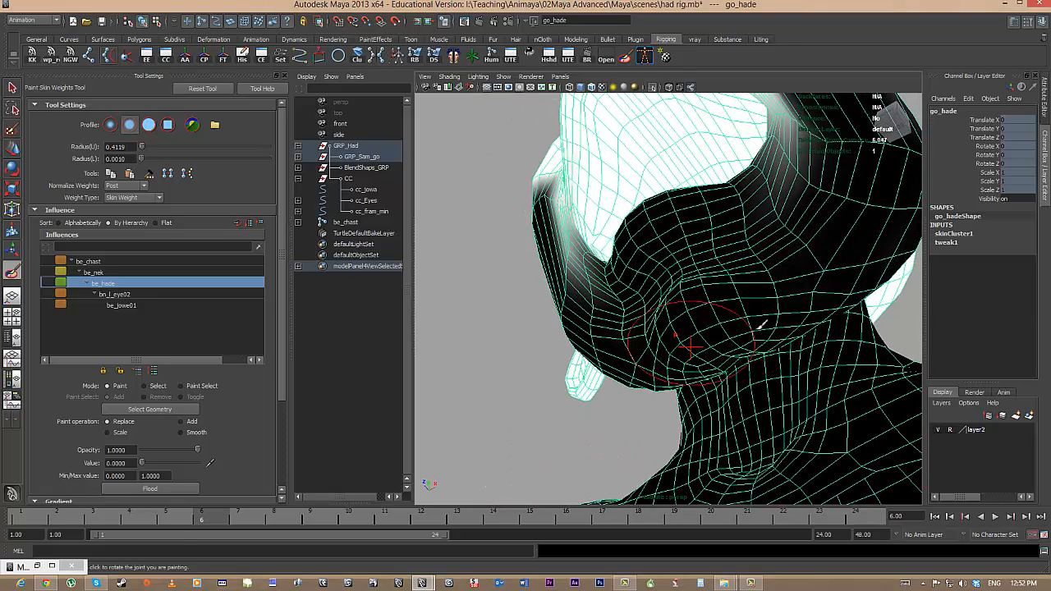
Step: Clear and soften be_hade weights under the chin, along the jaw and across both lower cheeks
mouse_move(663, 359)
alt+mouse_down()
mouse_move(694, 317)
mouse_move(700, 359)
alt+mouse_up()
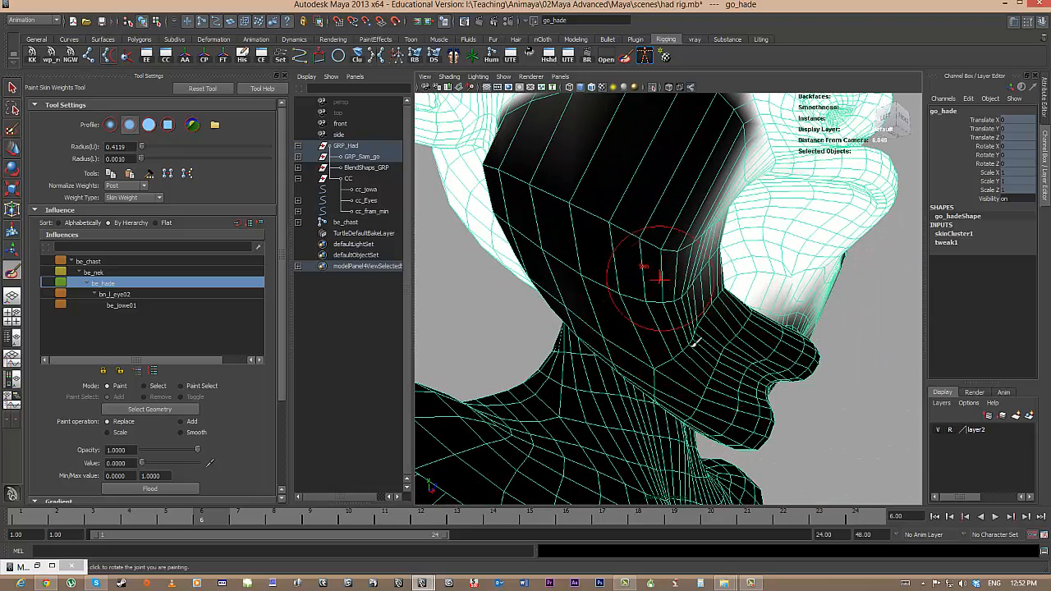
mouse_move(730, 402)
alt+mouse_down()
mouse_move(692, 374)
mouse_move(657, 309)
alt+mouse_up()
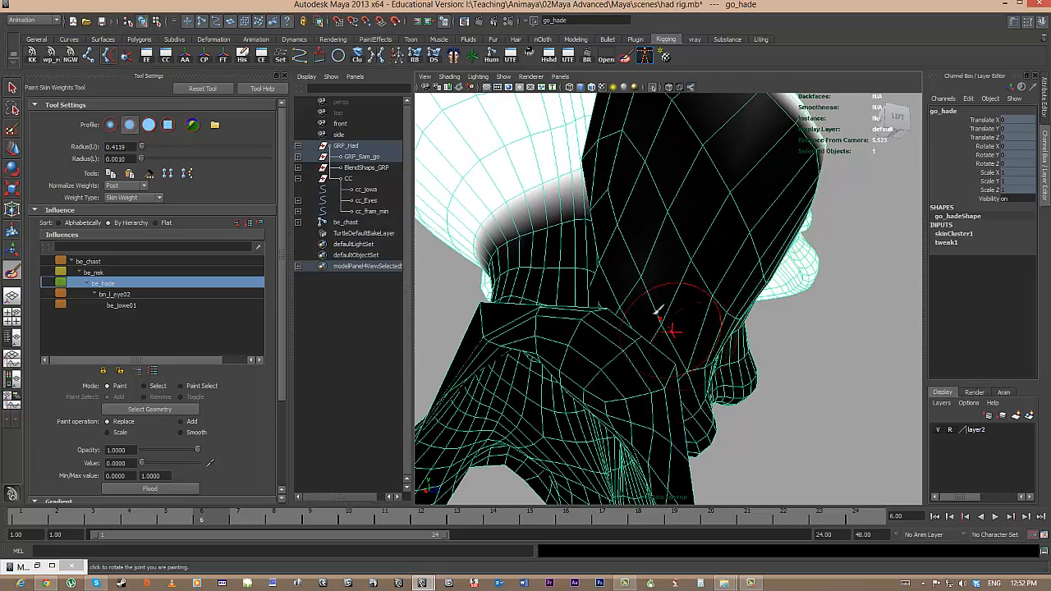
mouse_move(648, 268)
alt+mouse_down()
mouse_move(664, 288)
mouse_move(643, 279)
mouse_move(687, 304)
mouse_move(671, 205)
mouse_move(612, 169)
mouse_move(540, 200)
mouse_move(544, 234)
mouse_move(591, 285)
mouse_move(520, 263)
mouse_move(638, 357)
mouse_move(798, 320)
mouse_move(766, 351)
mouse_move(774, 321)
mouse_move(767, 368)
mouse_move(739, 399)
mouse_move(727, 253)
alt+mouse_up()
mouse_move(743, 212)
mouse_down()
mouse_move(826, 235)
mouse_move(829, 252)
mouse_move(809, 238)
mouse_move(786, 249)
mouse_up()
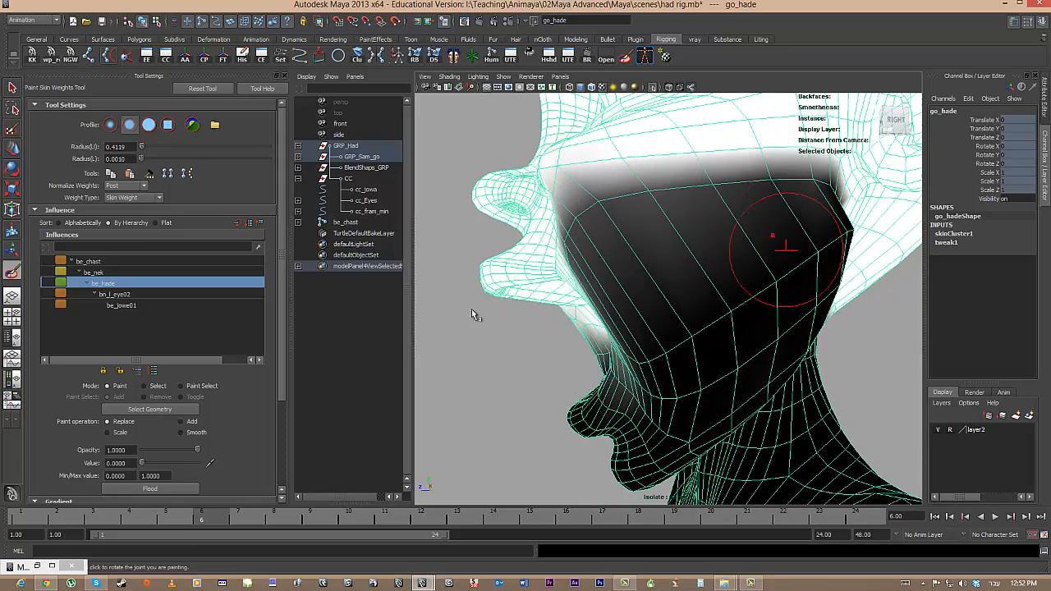
Step: Show the be_jowe01 influence and examine its weights on both cheeks and around the opened mouth
click(114, 294)
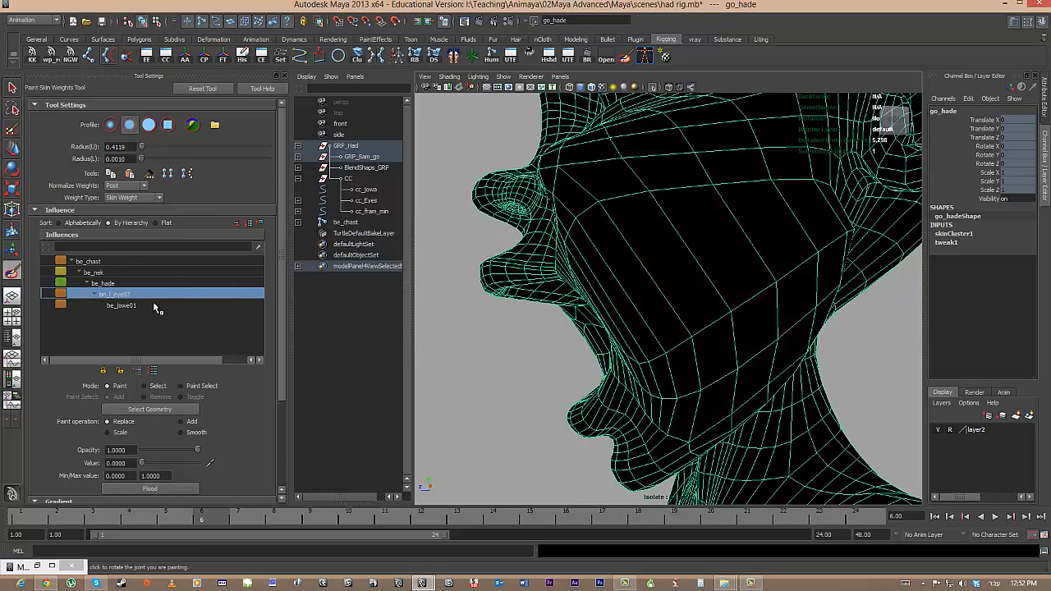
click(156, 308)
alt+drag(608, 316, 747, 197)
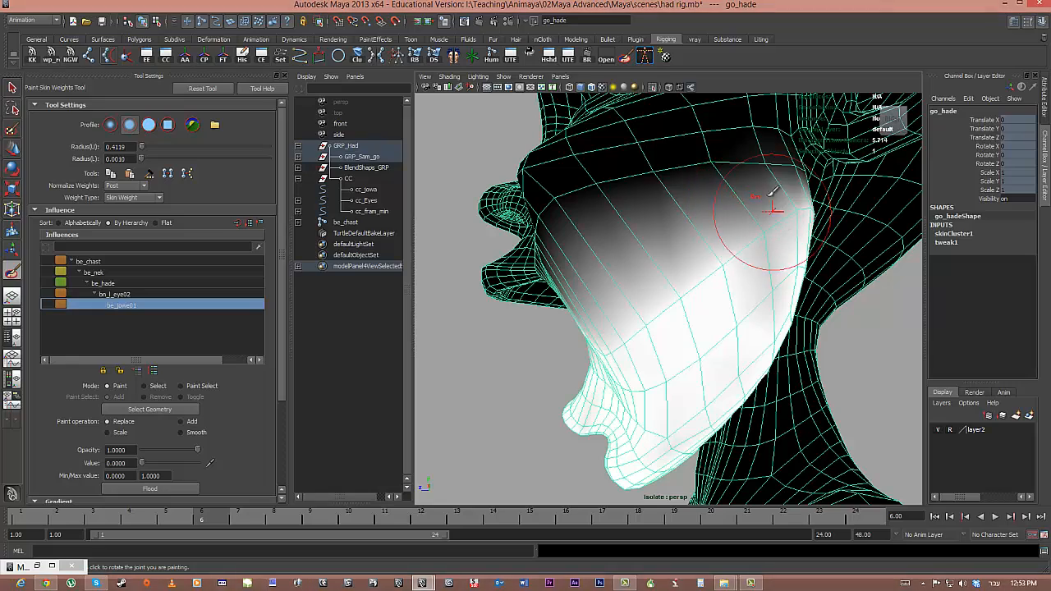
mouse_move(622, 192)
alt+mouse_down()
mouse_move(566, 235)
mouse_move(843, 273)
alt+mouse_up()
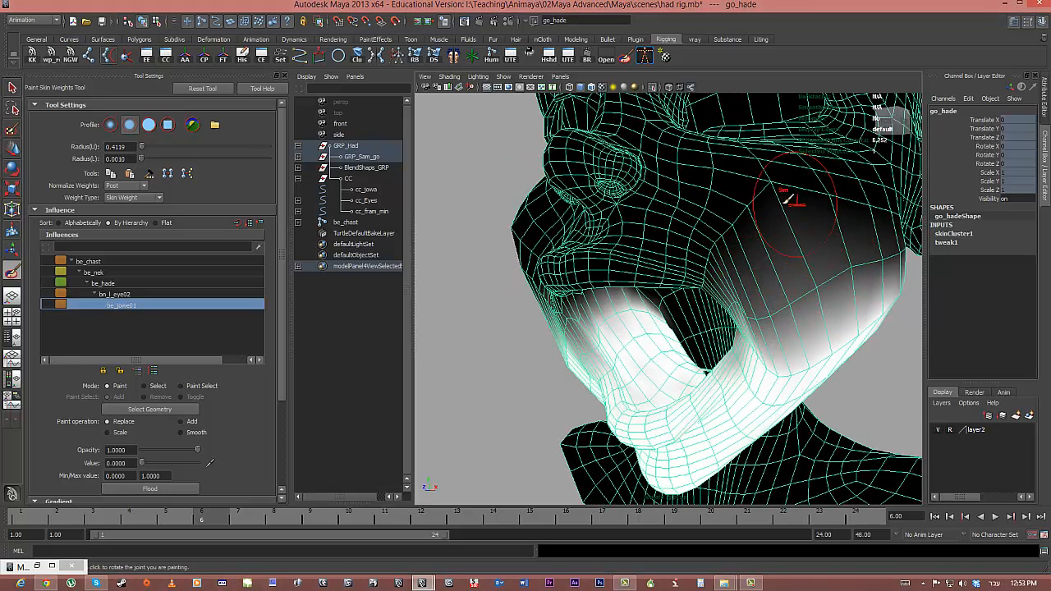
mouse_move(871, 213)
alt+mouse_down()
mouse_move(760, 231)
mouse_move(681, 222)
mouse_move(760, 244)
mouse_move(737, 233)
alt+mouse_up()
alt+drag(697, 314, 858, 308)
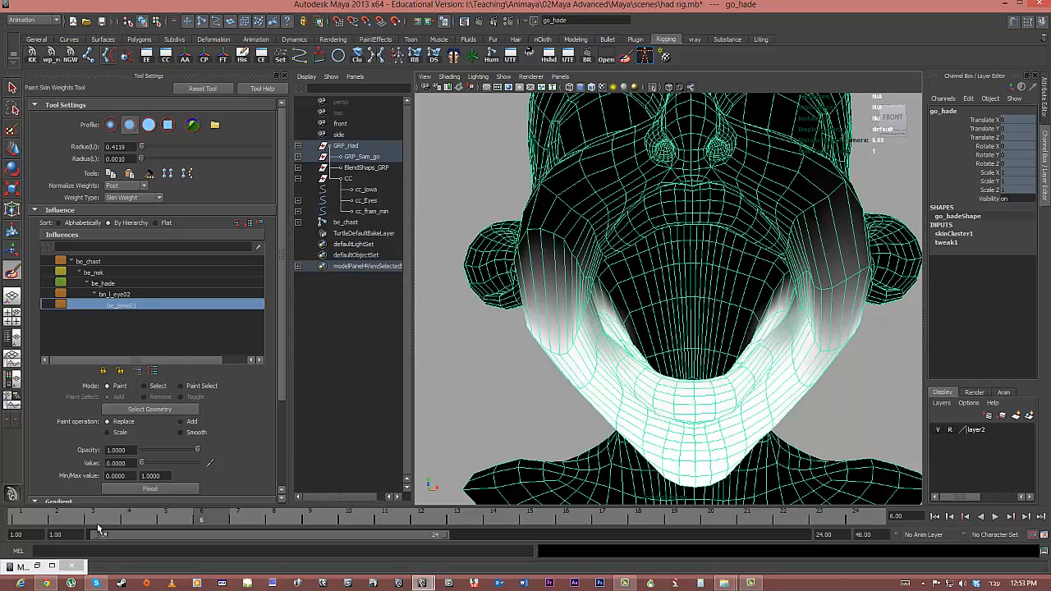
Step: Scrub between frames 1 and 3 to examine be_jowe01's weights under the chin and where the jaw meets the neck
click(59, 520)
drag(43, 513, 93, 515)
mouse_move(647, 371)
alt+mouse_down()
mouse_move(821, 340)
mouse_move(781, 316)
mouse_move(742, 336)
mouse_move(668, 305)
mouse_move(715, 329)
alt+mouse_up()
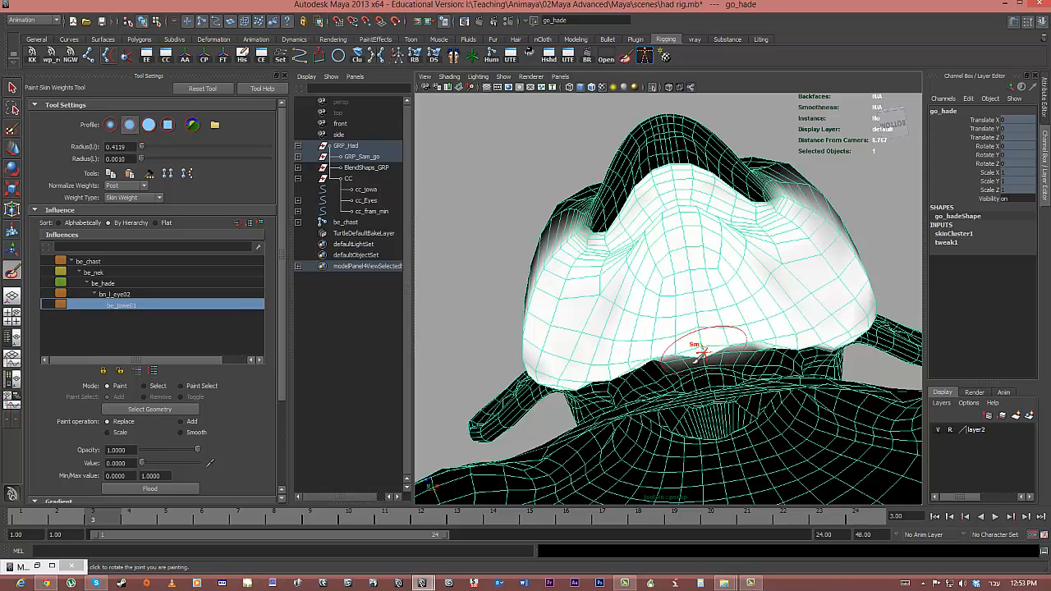
drag(77, 519, 20, 519)
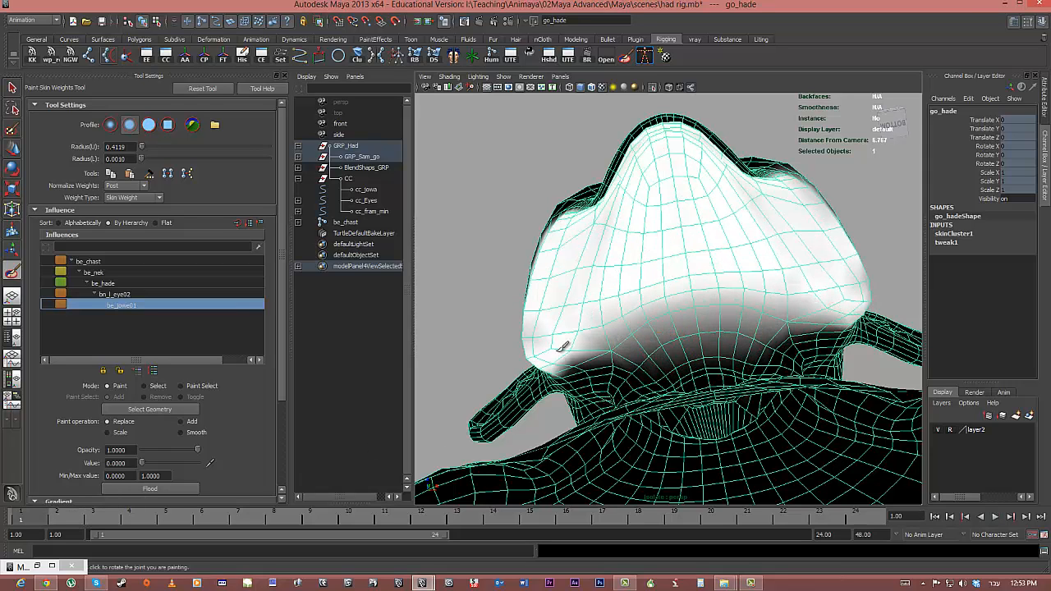
mouse_move(816, 282)
alt+mouse_down()
mouse_move(722, 327)
mouse_move(803, 230)
alt+mouse_up()
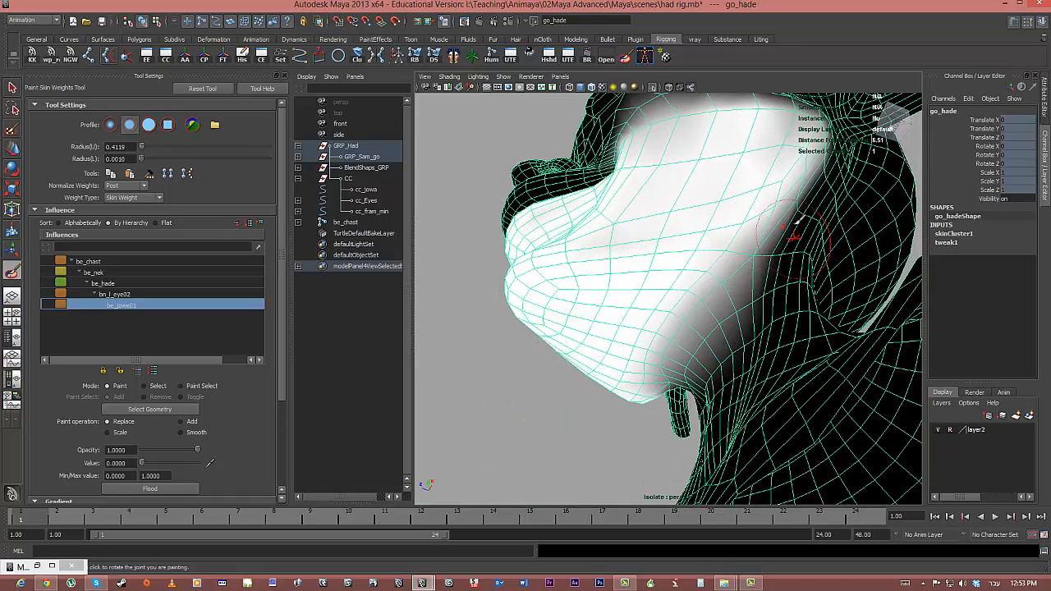
Step: Switch to the be_nek influence and reduce its weights along the underside of the jaw with value 0
click(107, 283)
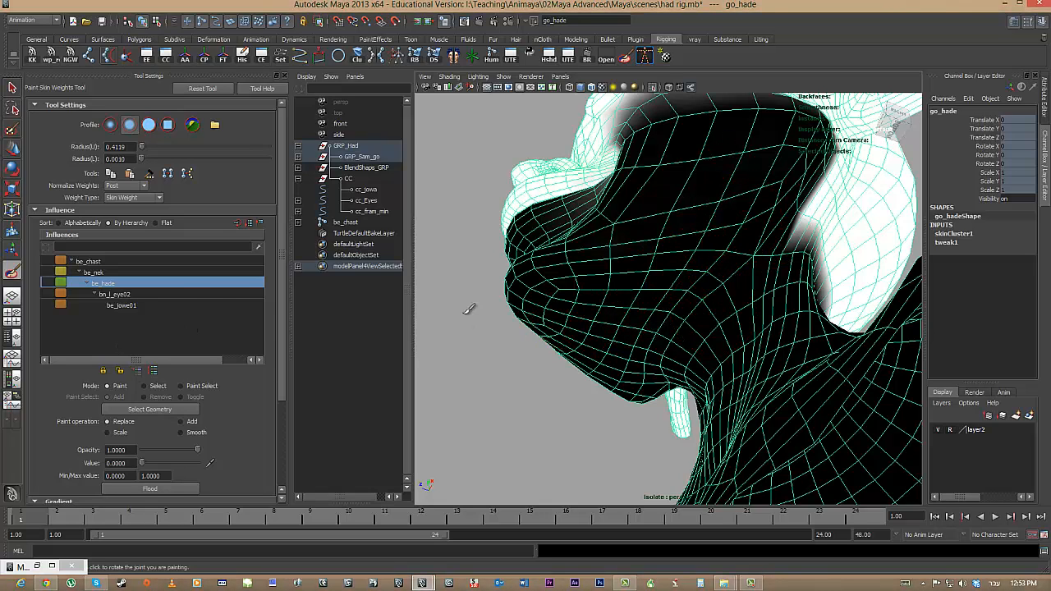
click(155, 272)
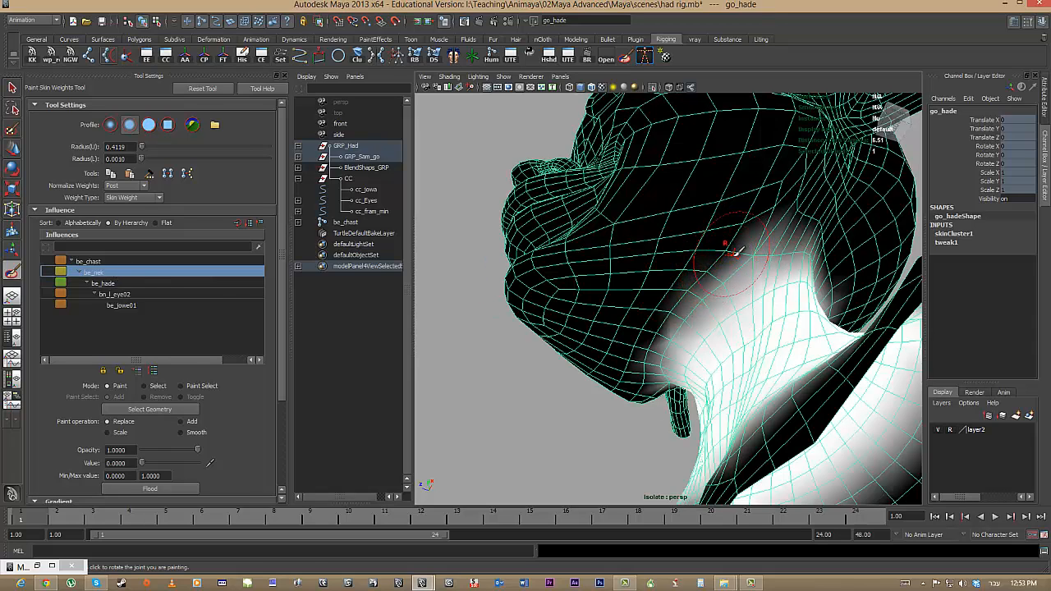
drag(729, 253, 647, 380)
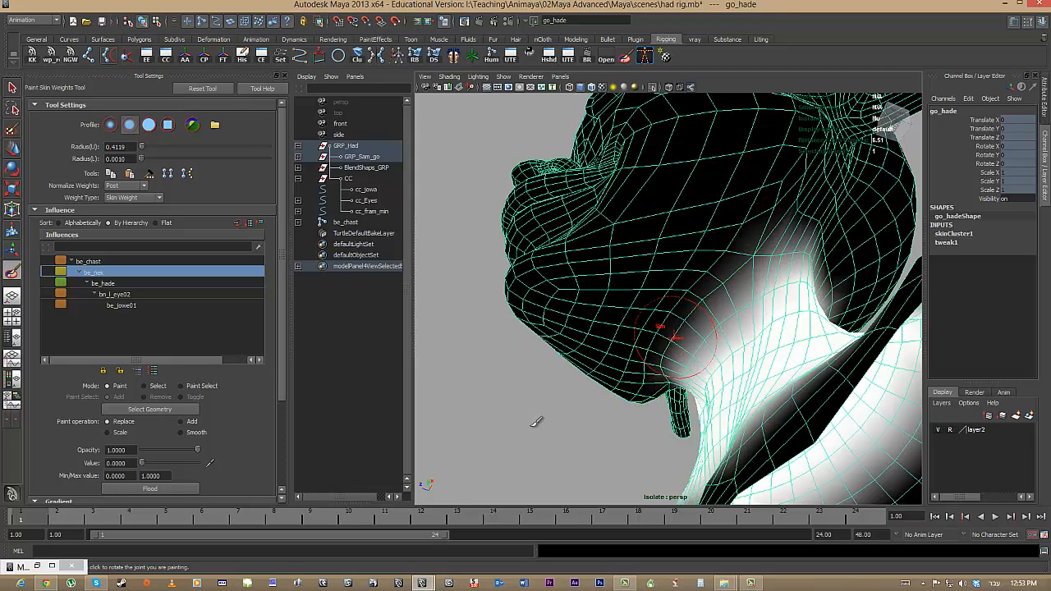
Step: Scrub to frame 4 and back to frame 1 to check be_nek's weights around the mouth and beneath the jaw
drag(70, 522, 129, 523)
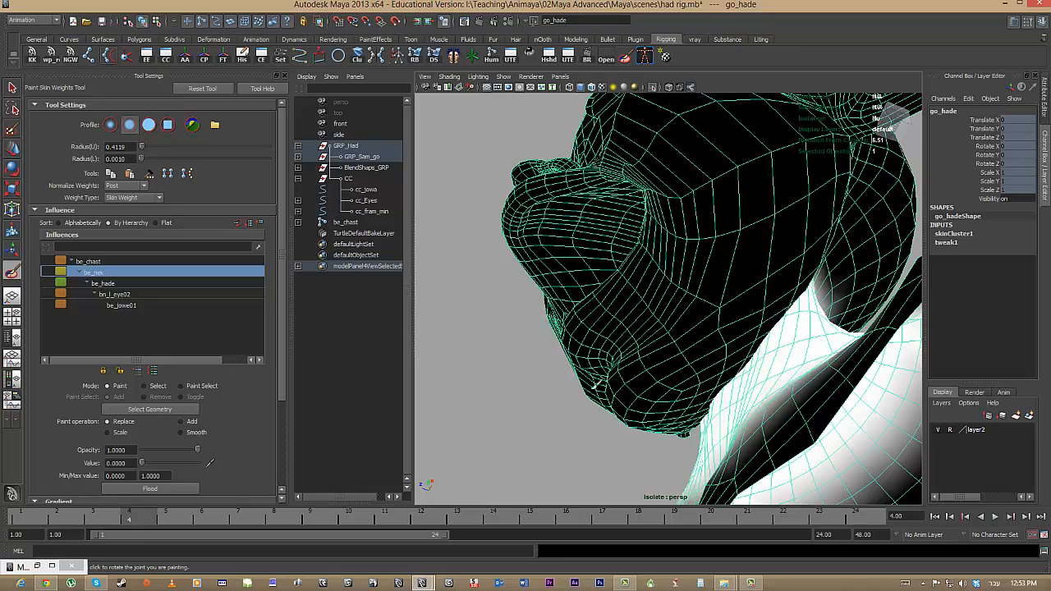
alt+drag(706, 443, 581, 374)
alt+drag(667, 423, 700, 391)
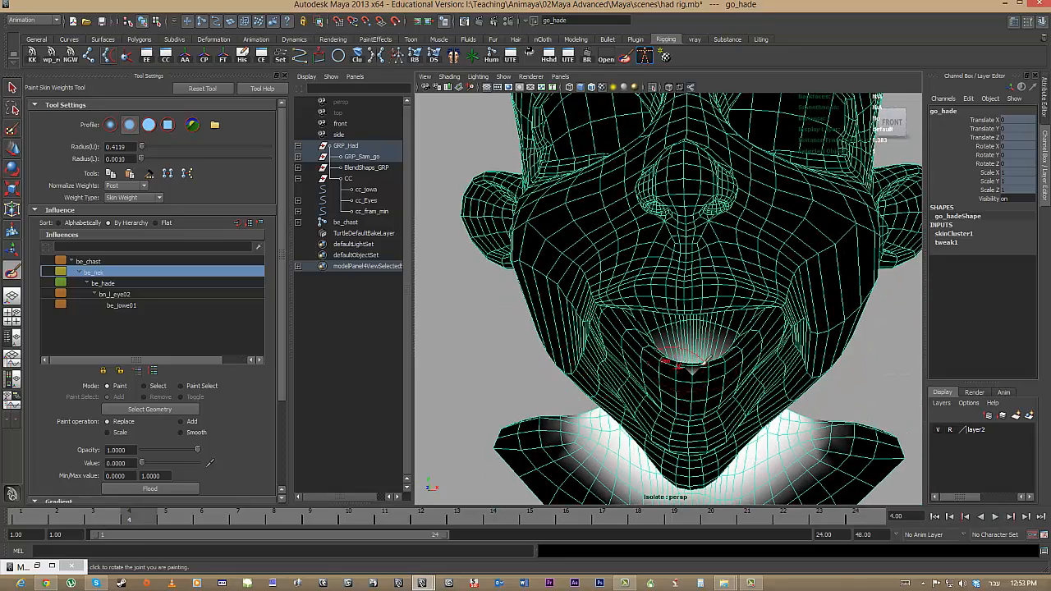
alt+drag(592, 382, 705, 328)
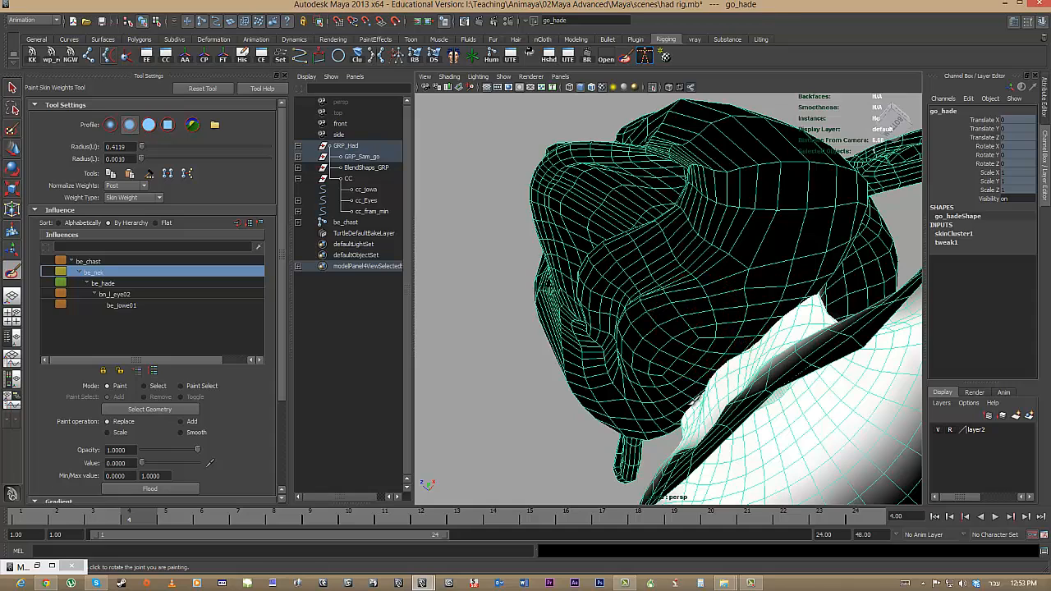
drag(96, 517, 20, 517)
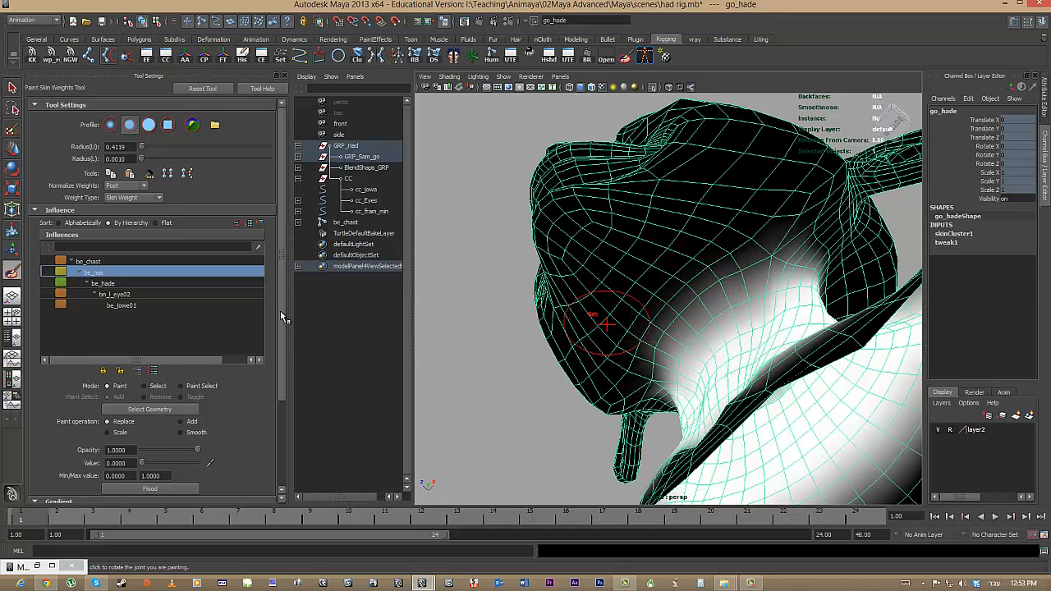
Step: Show the be_hade influence and scrub to frame 3 to examine its weights closely at the mouth corner
click(104, 283)
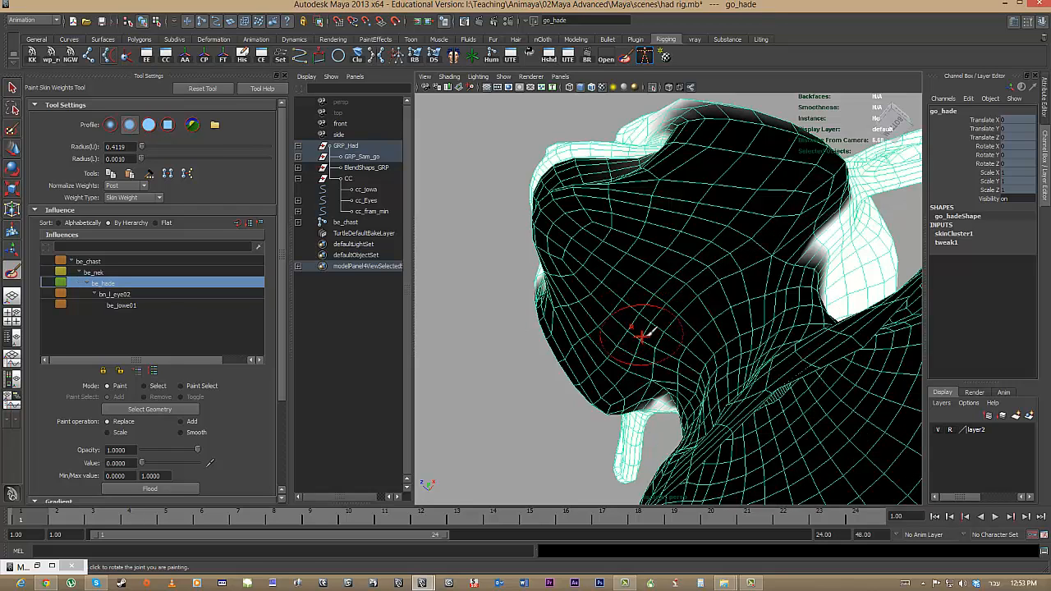
drag(54, 518, 112, 522)
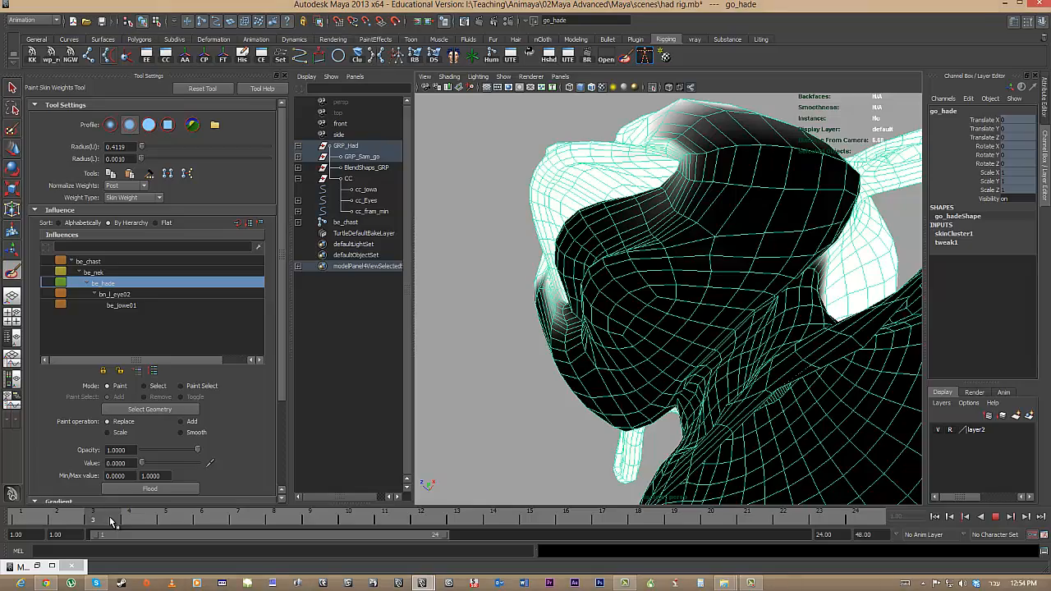
mouse_move(664, 354)
alt+mouse_down()
mouse_move(750, 365)
mouse_move(753, 385)
mouse_move(595, 368)
mouse_move(651, 367)
alt+mouse_up()
mouse_move(652, 366)
alt+right_down()
mouse_move(897, 437)
mouse_move(728, 344)
mouse_move(718, 290)
mouse_move(753, 307)
alt+right_up()
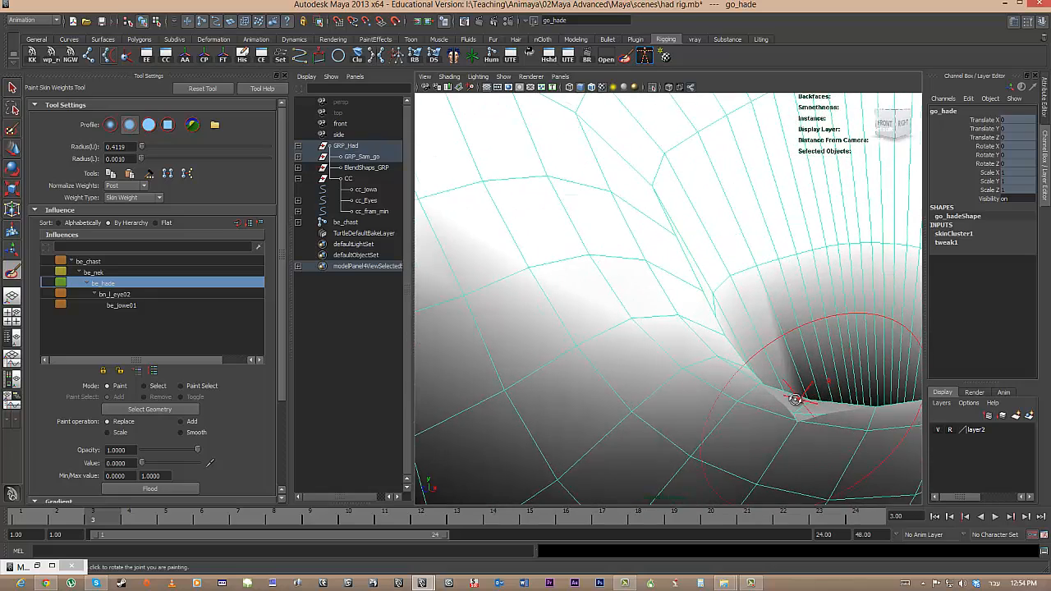
mouse_move(795, 399)
alt+mouse_down()
mouse_move(810, 399)
mouse_move(746, 399)
mouse_move(706, 345)
mouse_move(698, 390)
mouse_move(714, 427)
alt+mouse_up()
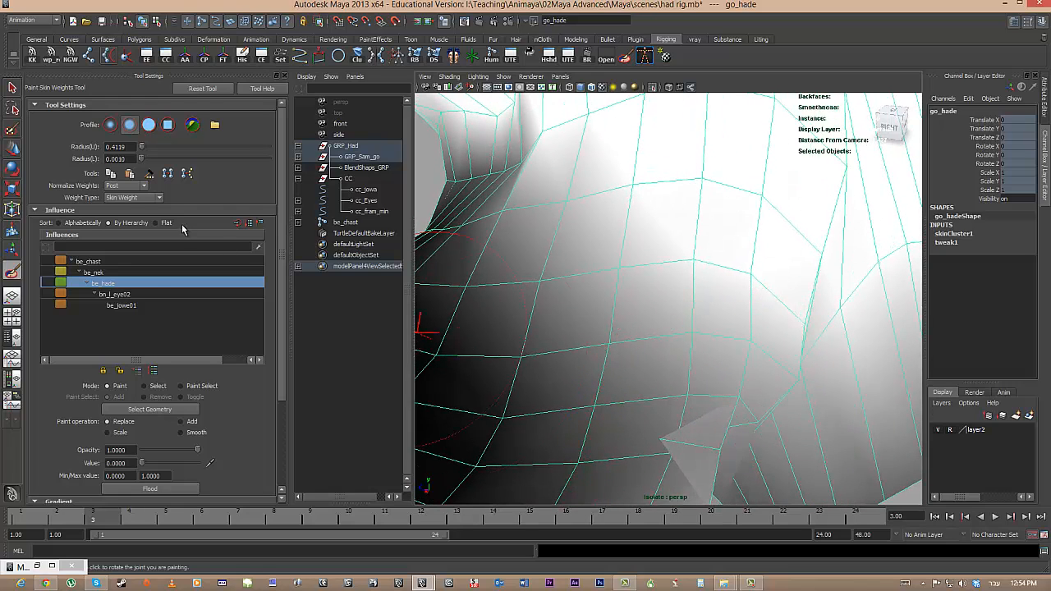
Step: Smooth the be_jowe01 weights on the folded vertices at the mouth corner after comparing the other influences there
click(119, 294)
click(99, 274)
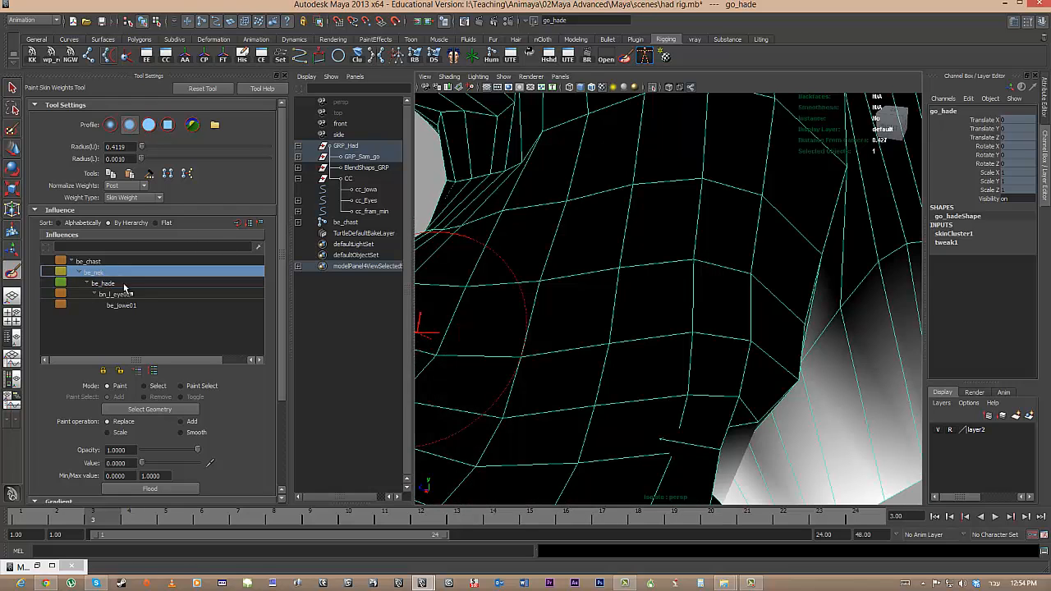
mouse_move(638, 422)
alt+mouse_down()
mouse_move(625, 420)
mouse_move(708, 408)
mouse_move(606, 436)
mouse_move(481, 390)
mouse_move(492, 370)
alt+mouse_up()
click(124, 305)
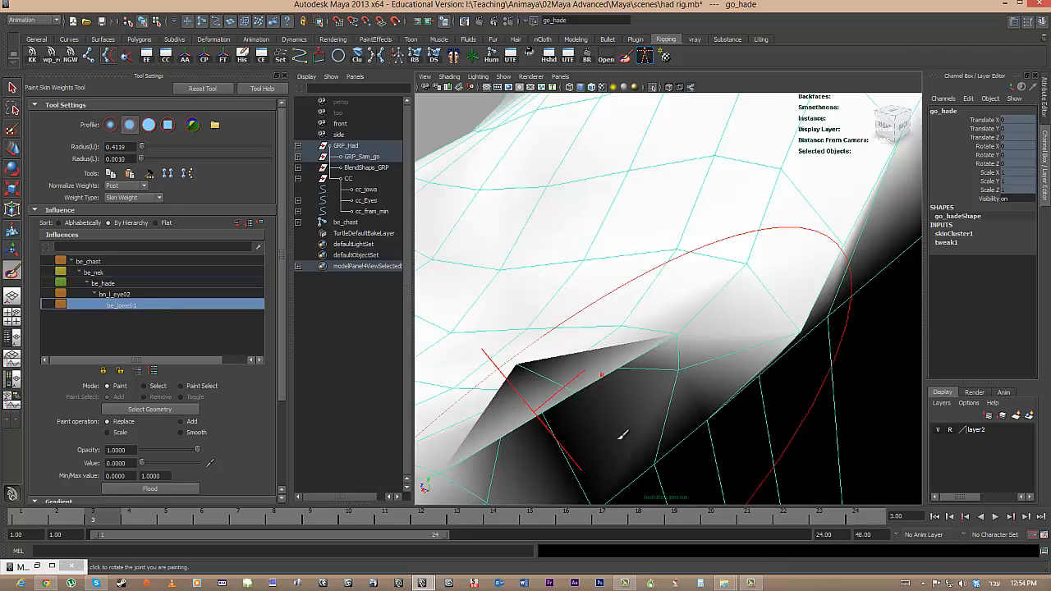
mouse_move(621, 437)
shift+mouse_down()
mouse_move(562, 433)
mouse_move(722, 399)
mouse_move(612, 417)
mouse_move(579, 375)
mouse_move(579, 402)
shift+mouse_up()
Step: Play back the animation to check how the whole jaw deforms, and stop it
mouse_move(638, 361)
alt+mouse_down()
mouse_move(685, 368)
mouse_move(599, 364)
mouse_move(673, 375)
mouse_move(484, 308)
mouse_move(542, 345)
mouse_move(602, 309)
mouse_move(624, 329)
alt+mouse_up()
key(alt+v)
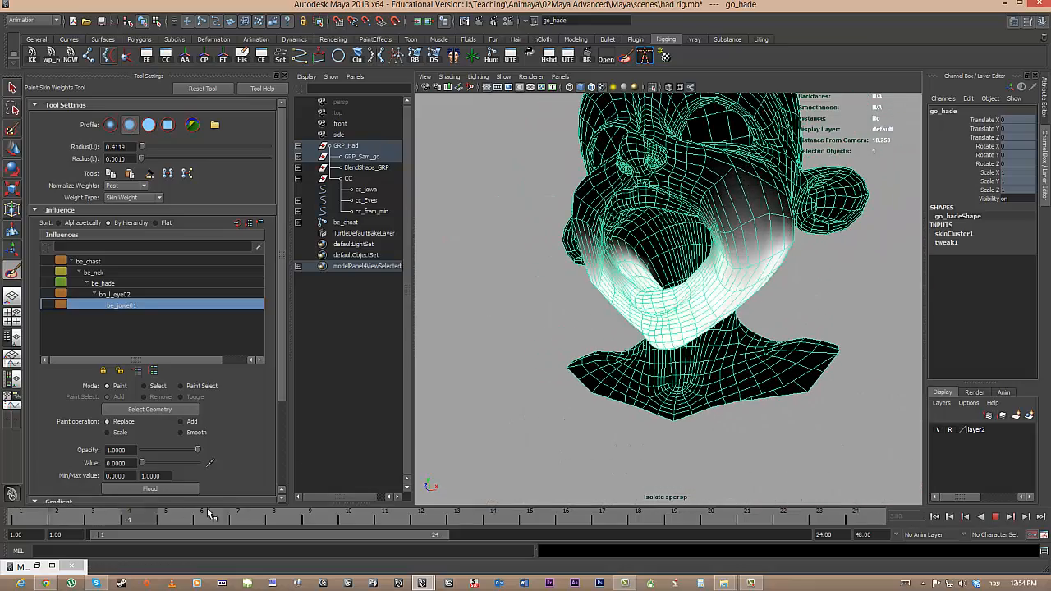
key(Escape)
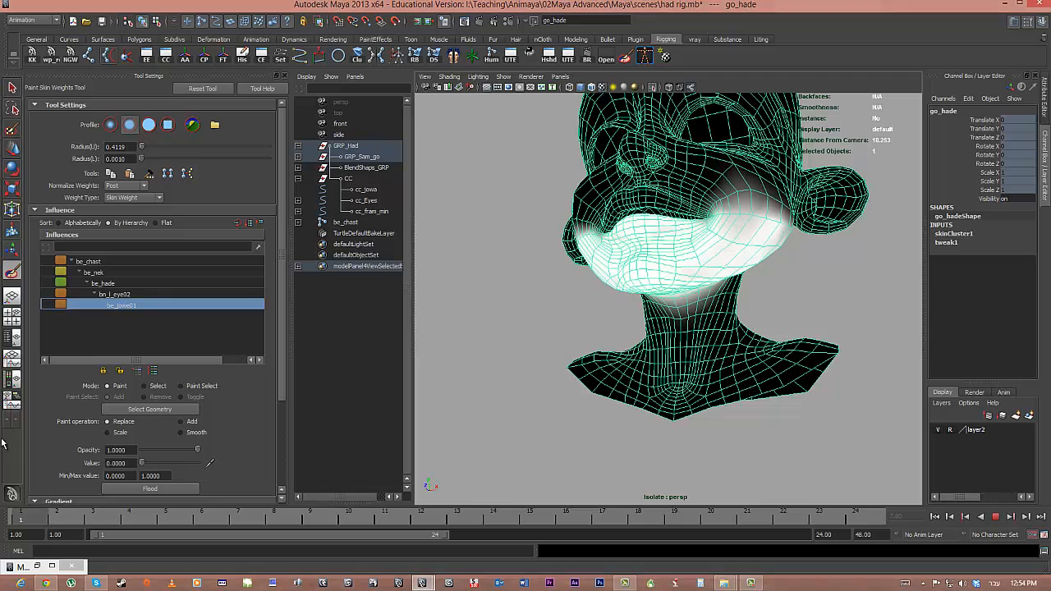
Step: Mirror the skin weights at frame 1 across YZ from +X to -X, using closest point on surface and one-to-one influence association
alt+drag(753, 367, 613, 330)
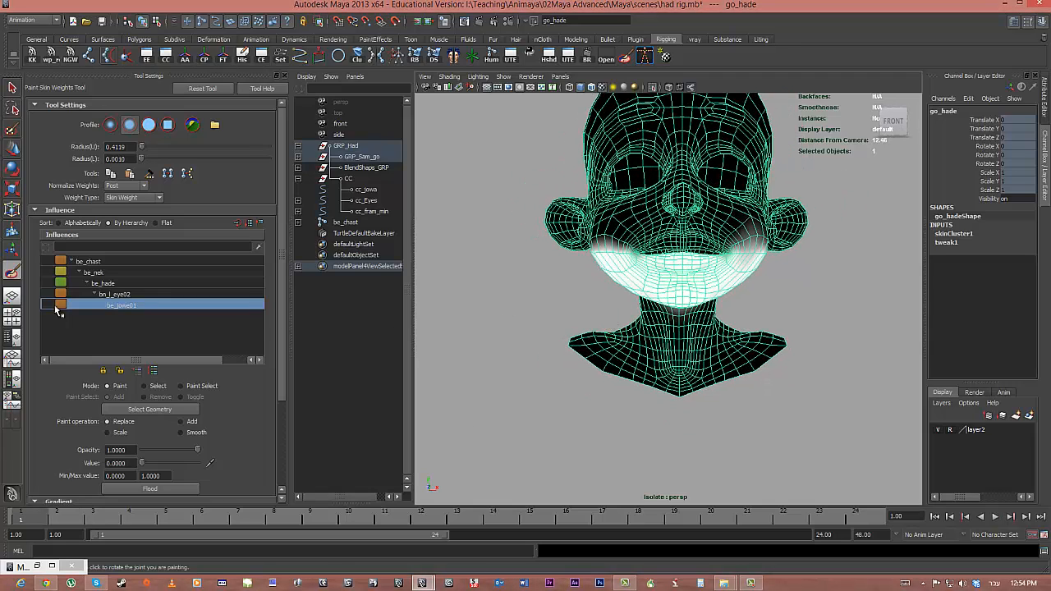
mouse_move(22, 523)
mouse_down()
mouse_move(61, 524)
mouse_move(5, 518)
mouse_up()
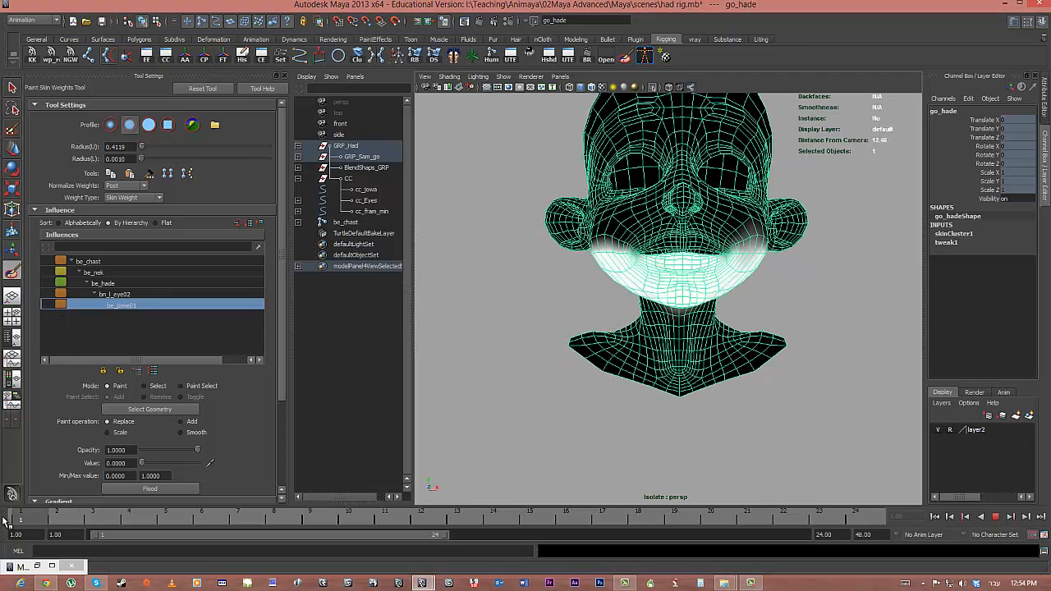
click(454, 56)
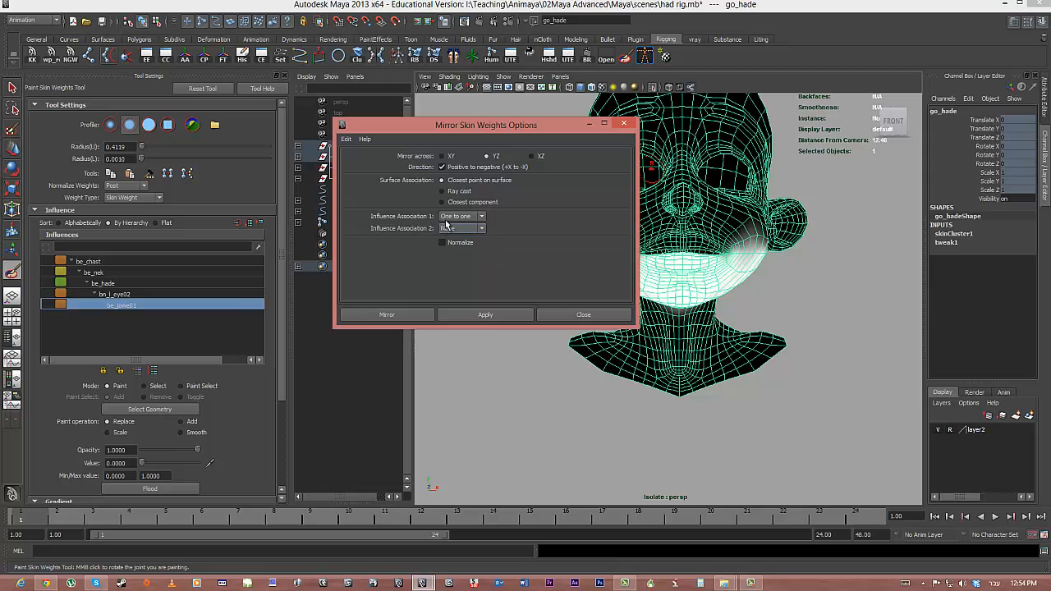
click(478, 315)
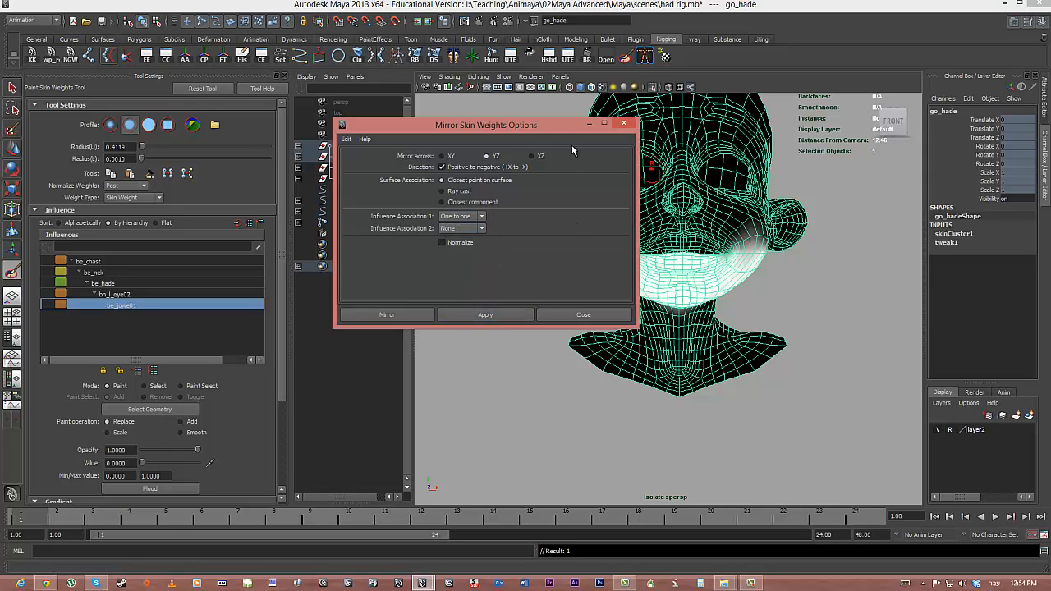
Step: Move the mirror options window clear of the head and scrub to frame 4 to check the mirrored jaw weights
drag(544, 124, 376, 159)
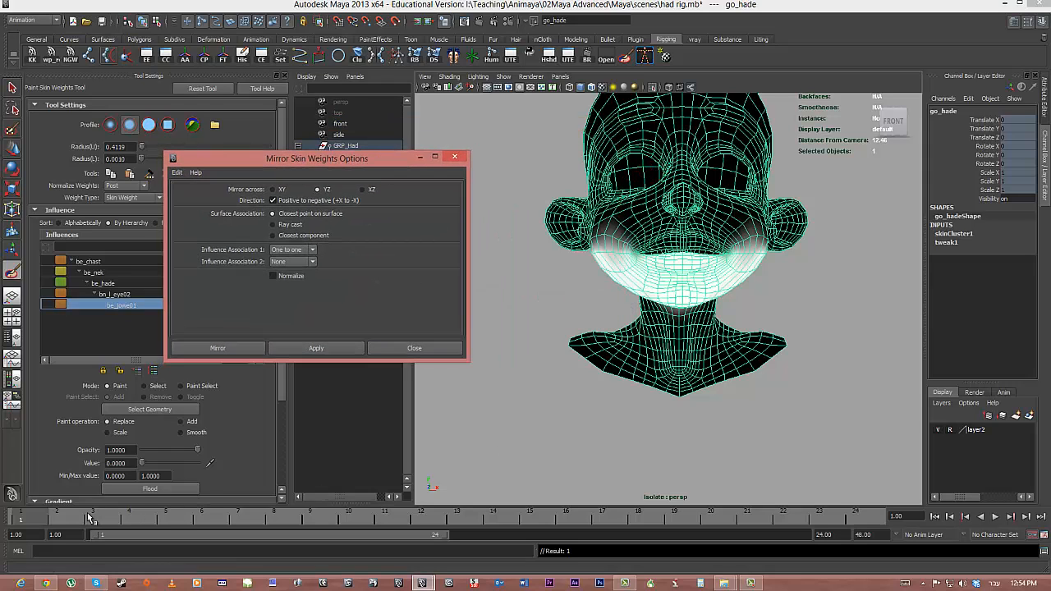
drag(176, 518, 10, 430)
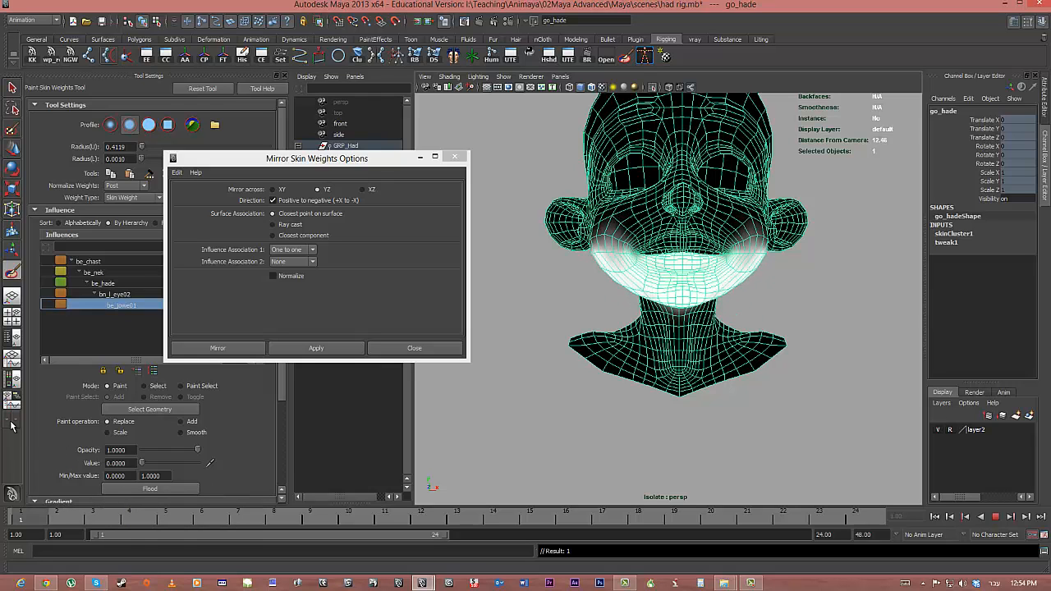
drag(82, 516, 128, 516)
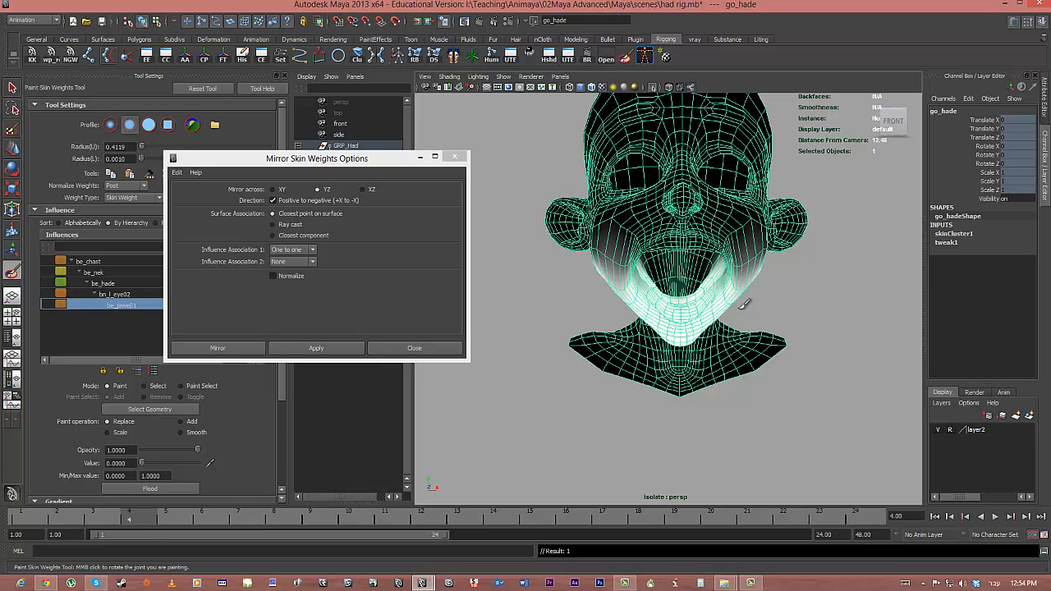
Step: Inspect the mirrored jaw weights, return to frame 1, mirror the skin weights across YZ again and close the mirror options
alt+right_drag(743, 303, 839, 372)
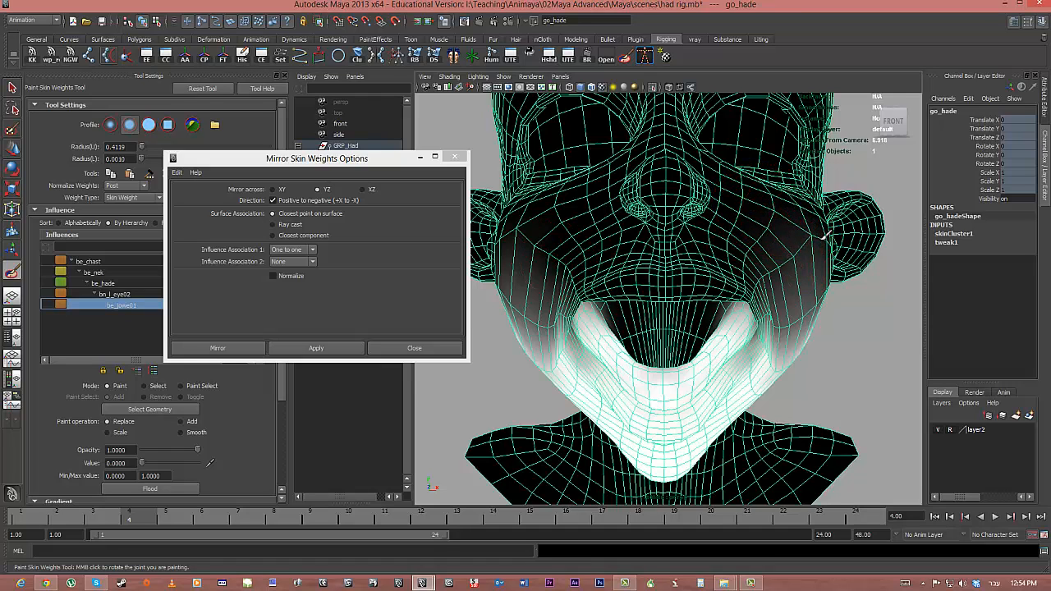
alt+drag(822, 235, 808, 235)
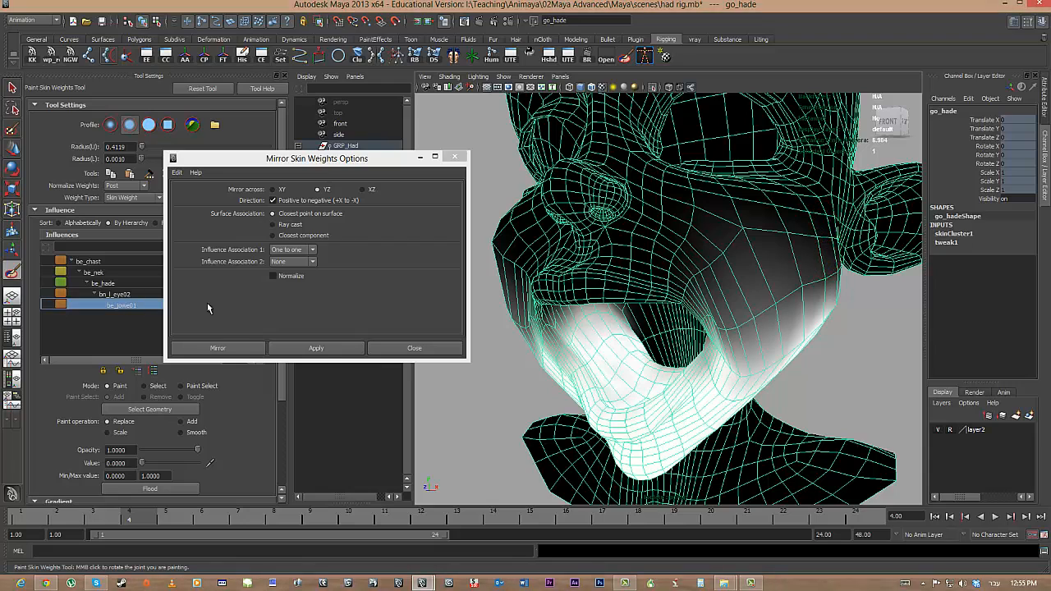
drag(81, 519, 20, 519)
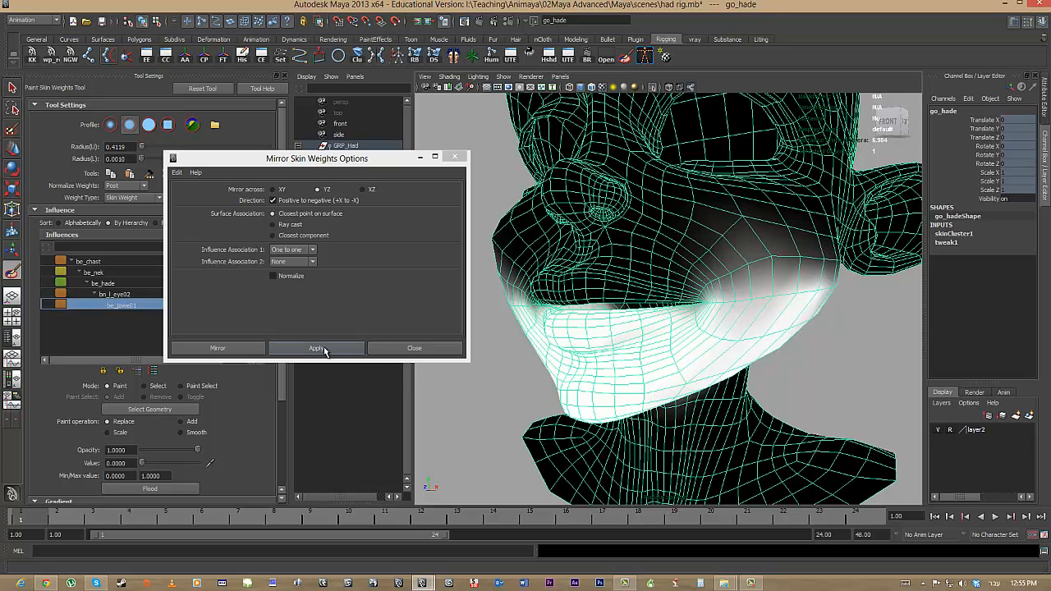
click(325, 349)
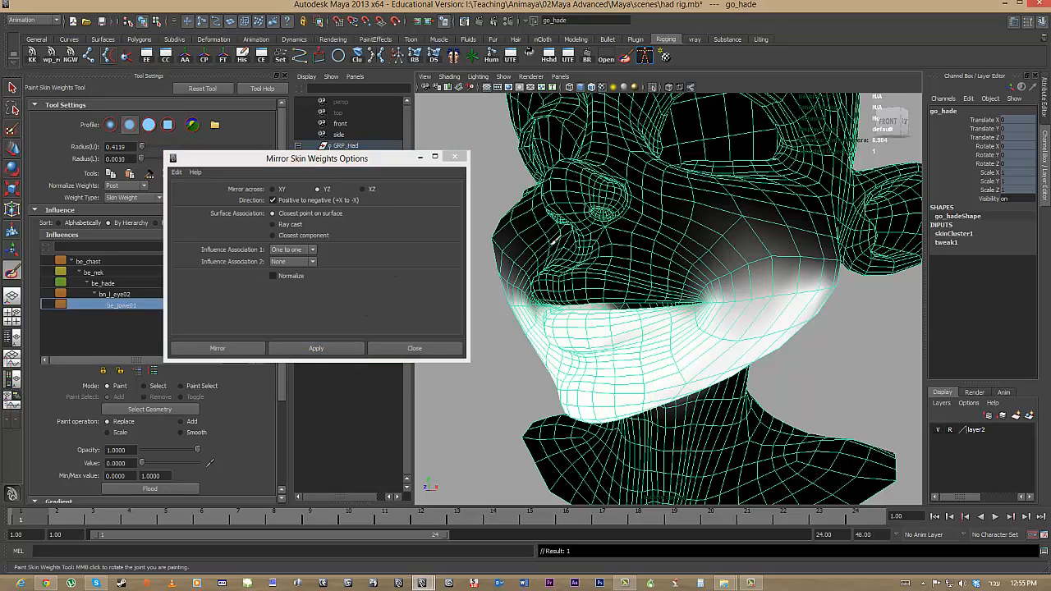
click(454, 157)
alt+drag(471, 328, 624, 371)
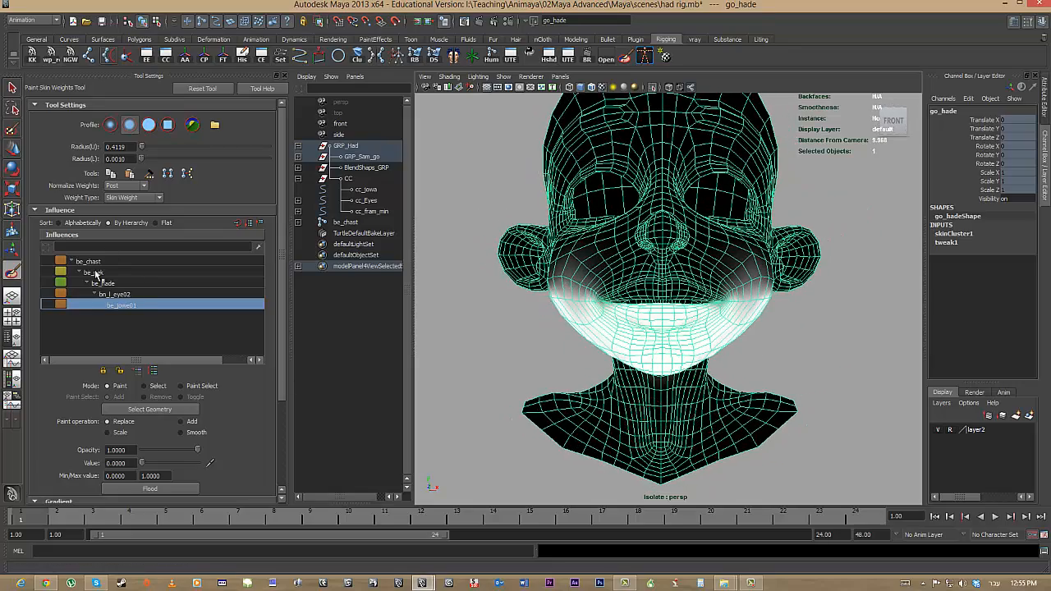
Step: Check the be_chast influence weights, select the be_chast joint and turn off isolation to show the whole character
click(95, 262)
alt+drag(599, 411, 592, 363)
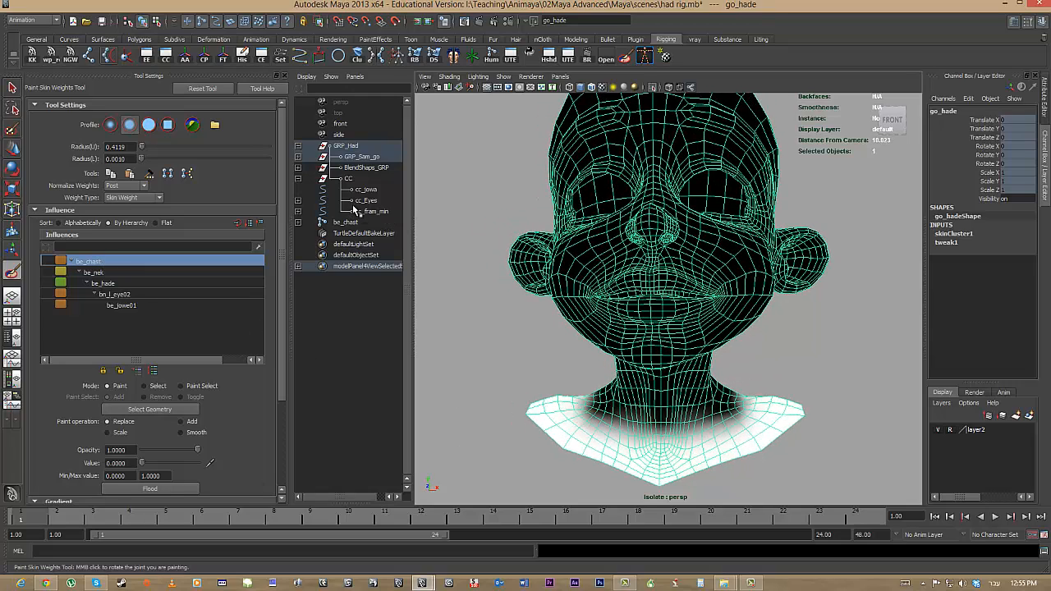
click(346, 225)
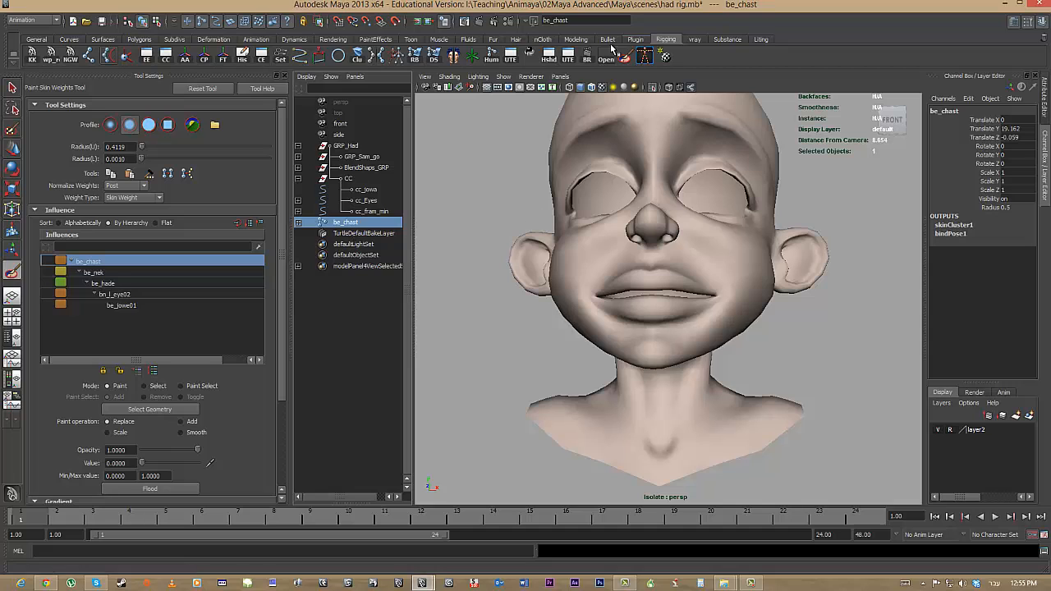
click(653, 87)
alt+drag(679, 301, 592, 288)
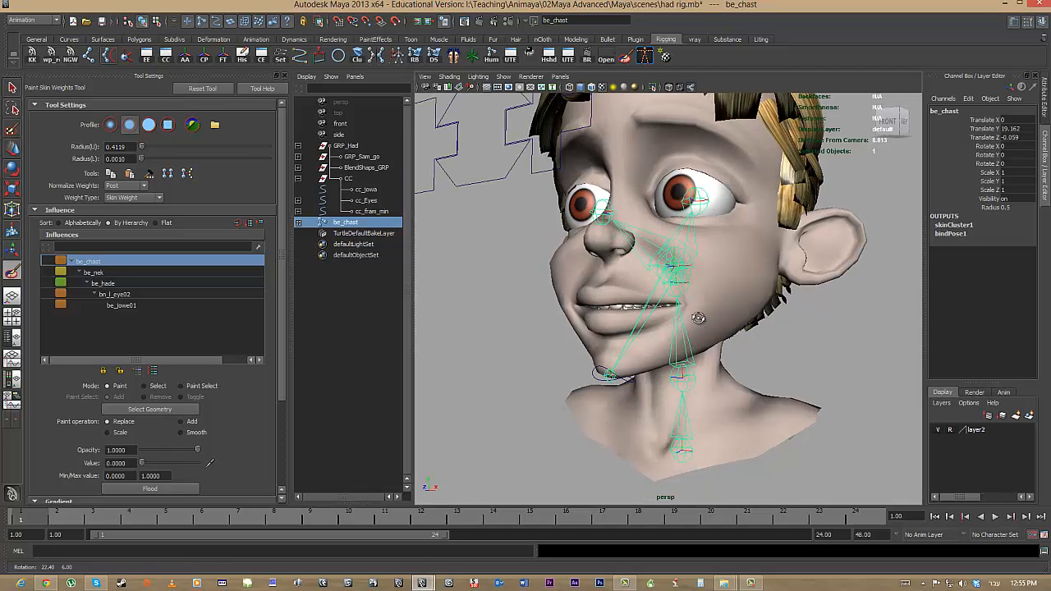
Step: Expand the be_chast joint hierarchy down to the eye and jaw joints
click(298, 223)
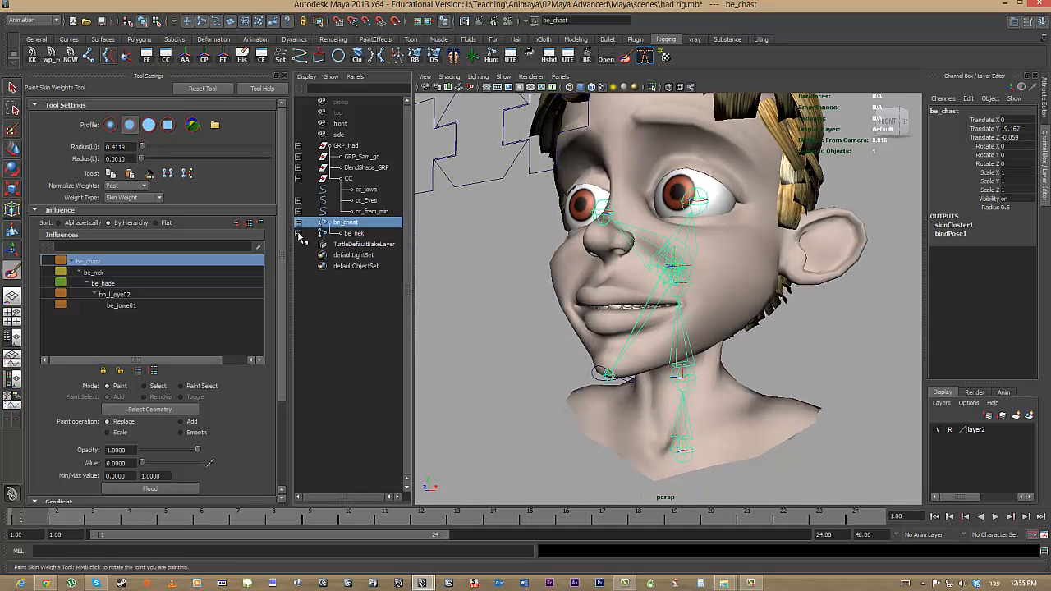
click(298, 234)
click(298, 243)
click(298, 254)
click(300, 267)
click(298, 277)
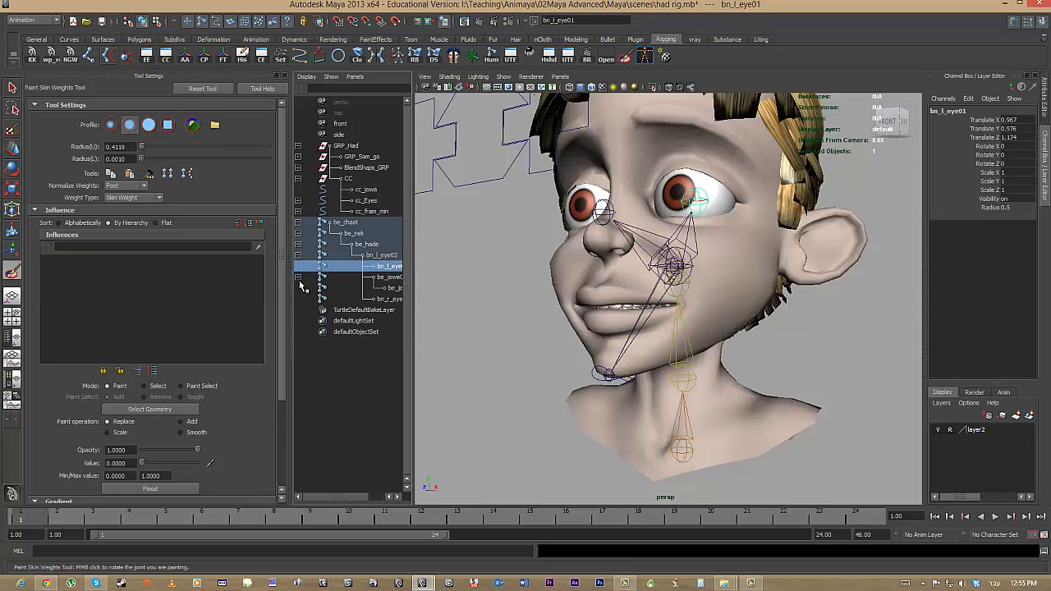
Step: Delete all animation keys of the be_jowe01 joint across the whole time range
click(381, 255)
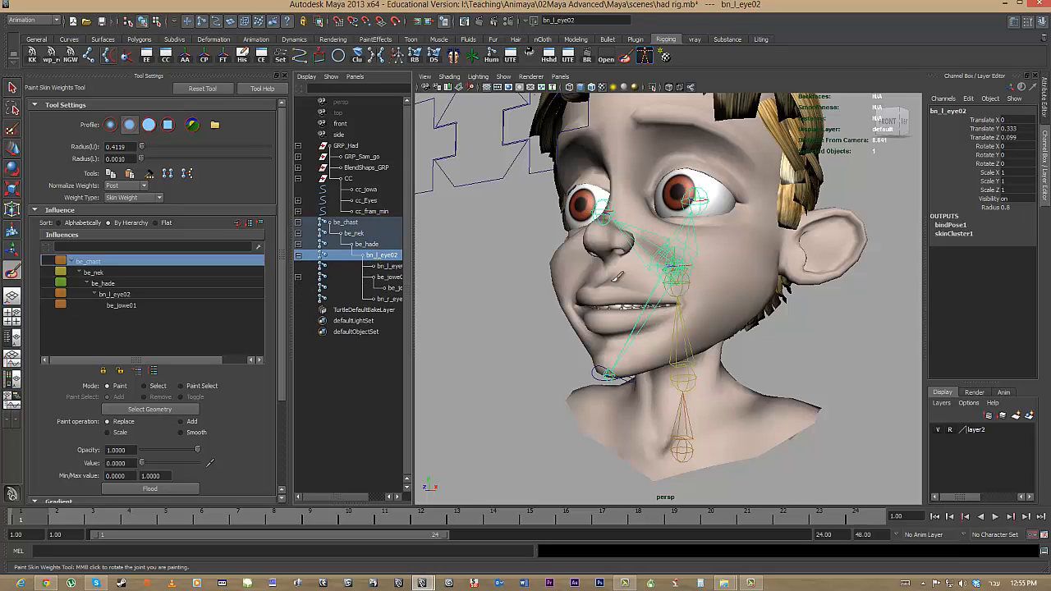
click(363, 245)
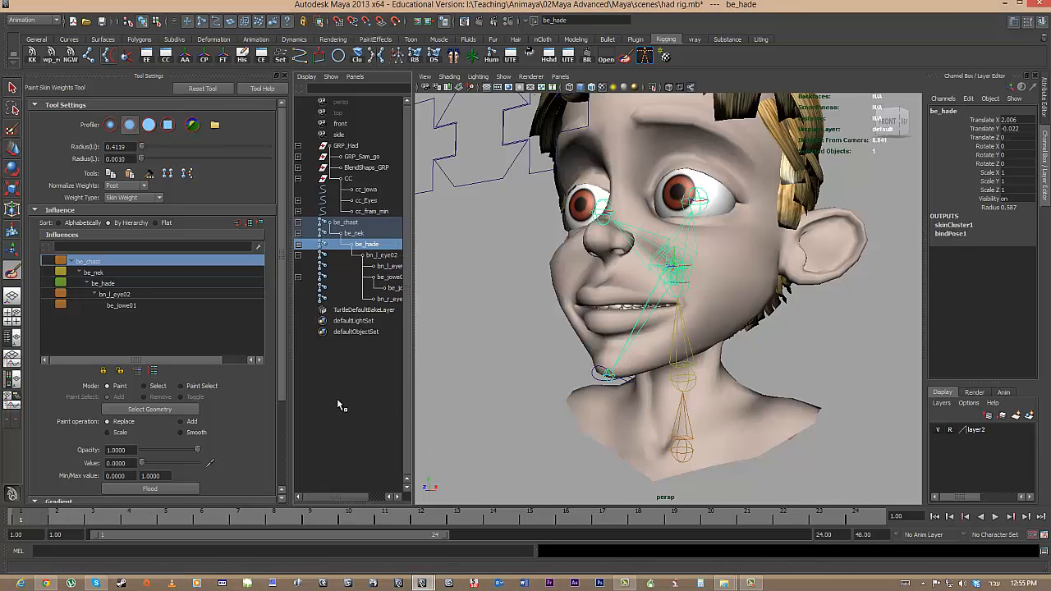
click(391, 278)
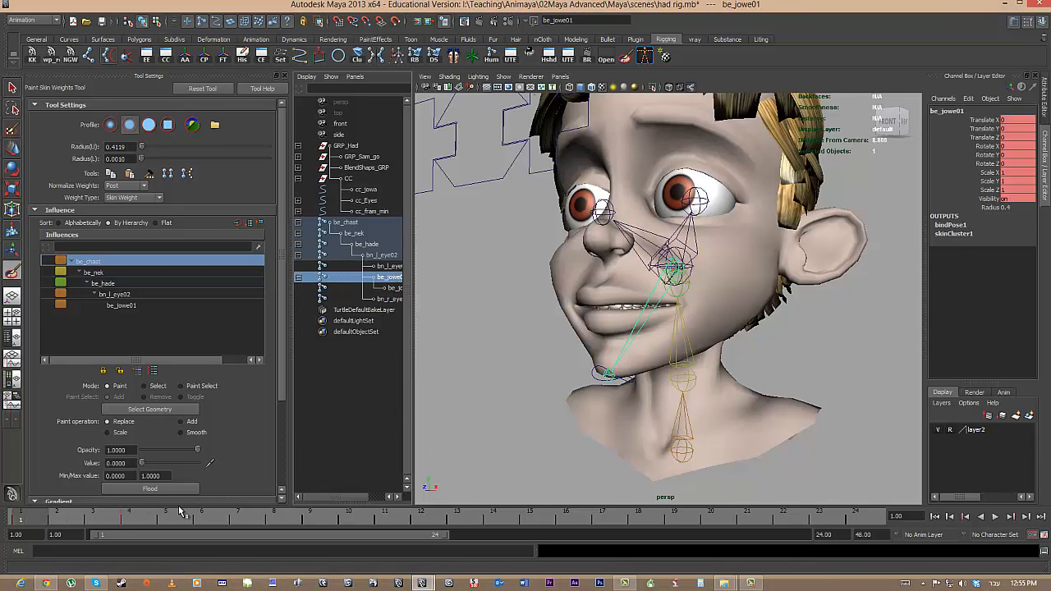
double_click(31, 517)
right_click(30, 518)
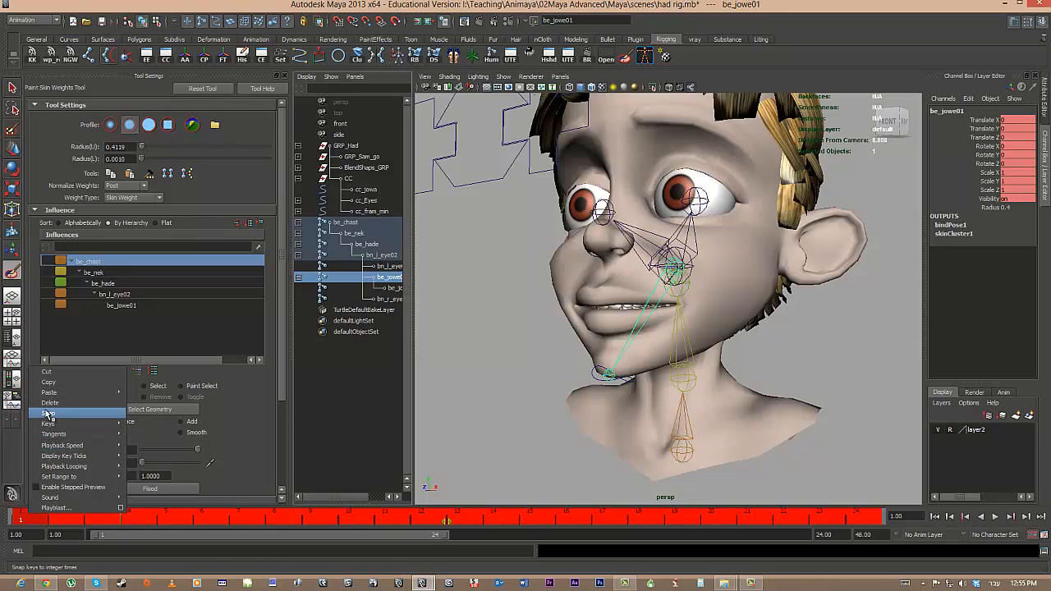
click(74, 408)
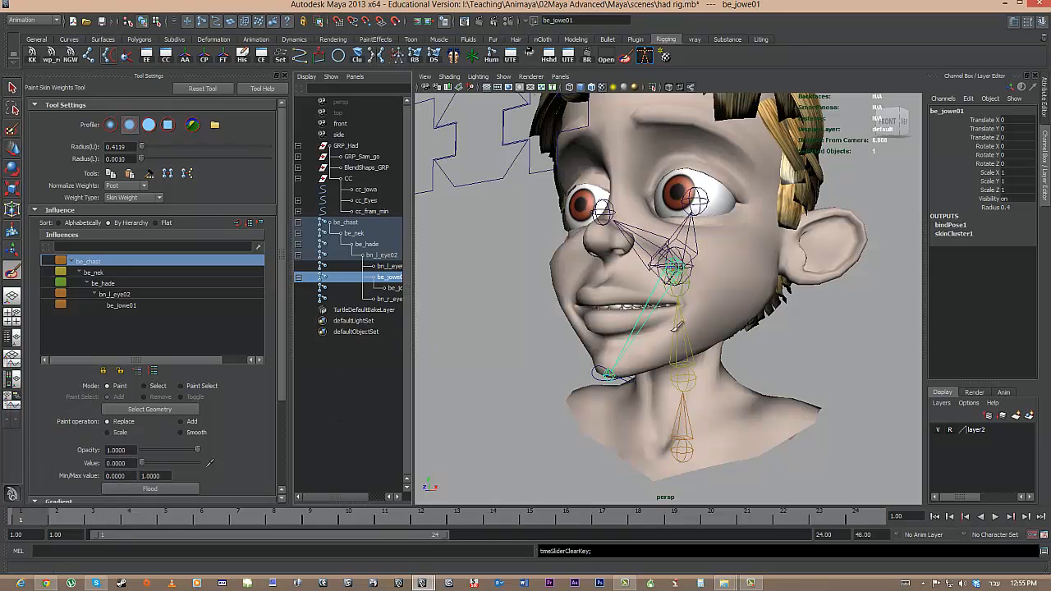
Step: Key the be_hade joint at frame 1 with the Rotate tool active and move to frame 5
click(368, 245)
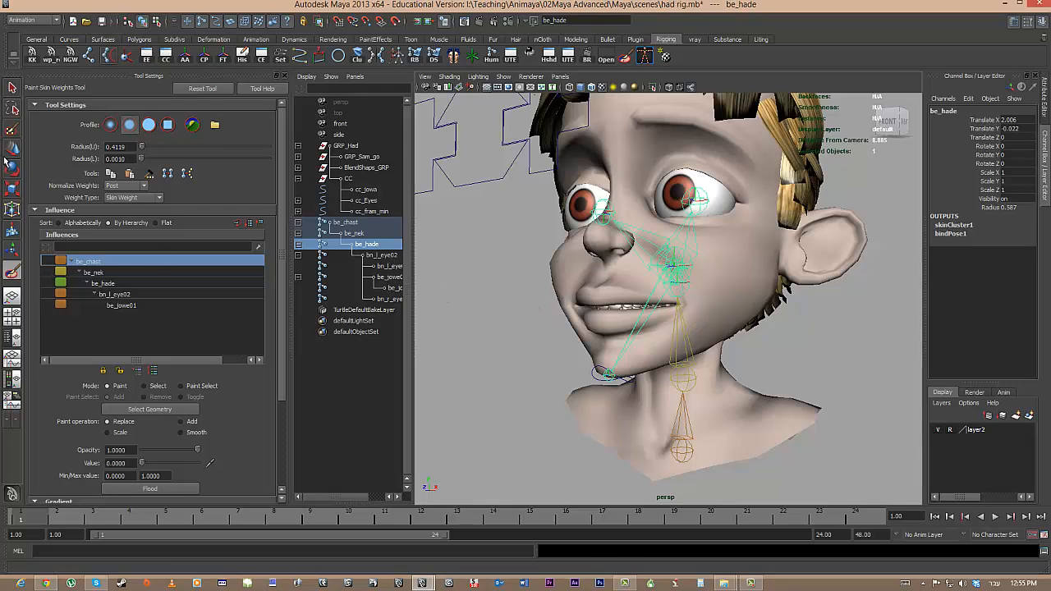
click(12, 87)
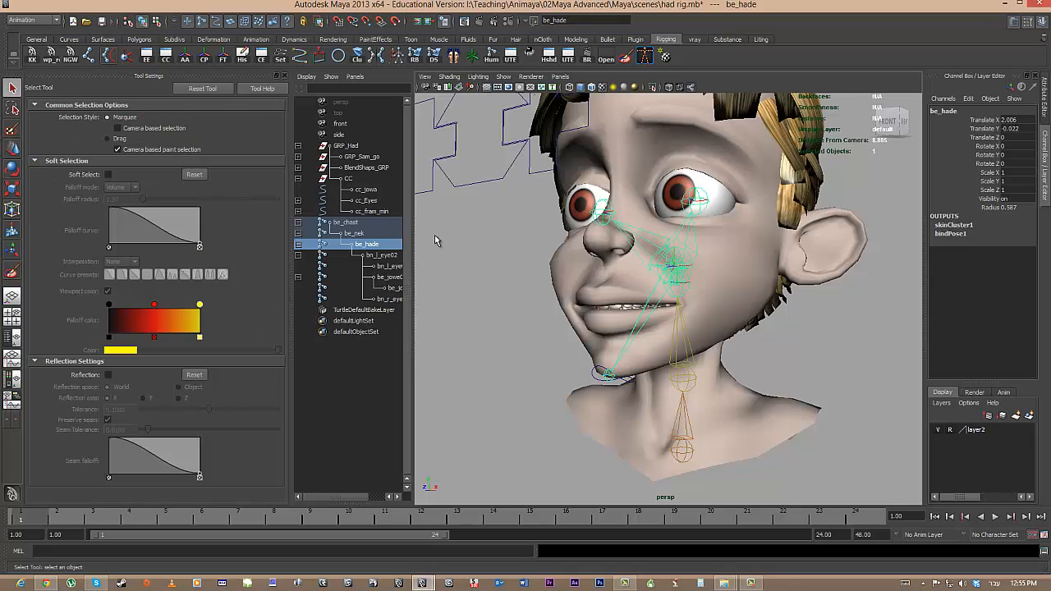
key(e)
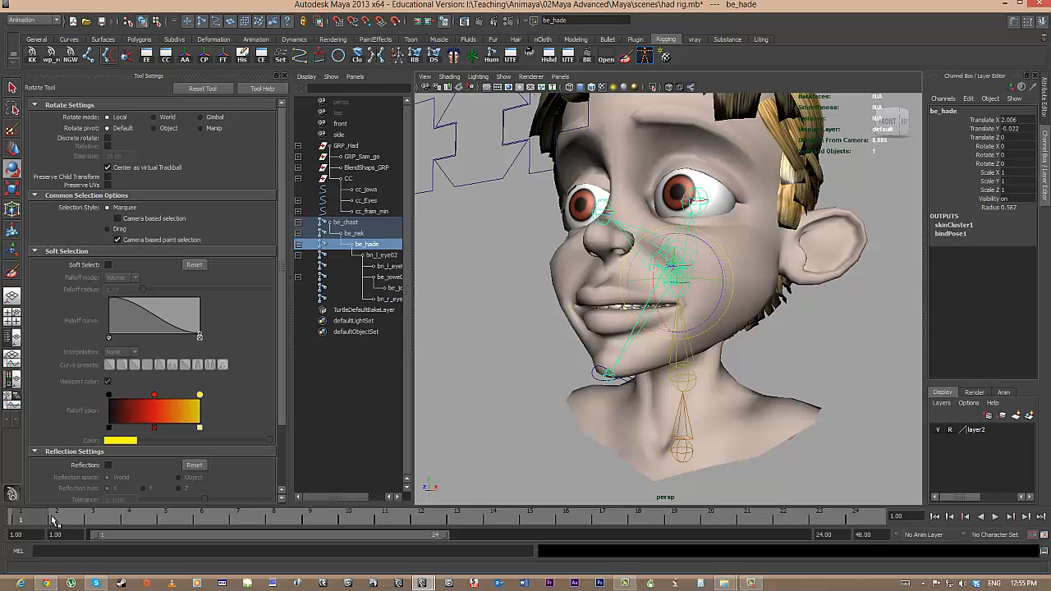
key(s)
click(165, 517)
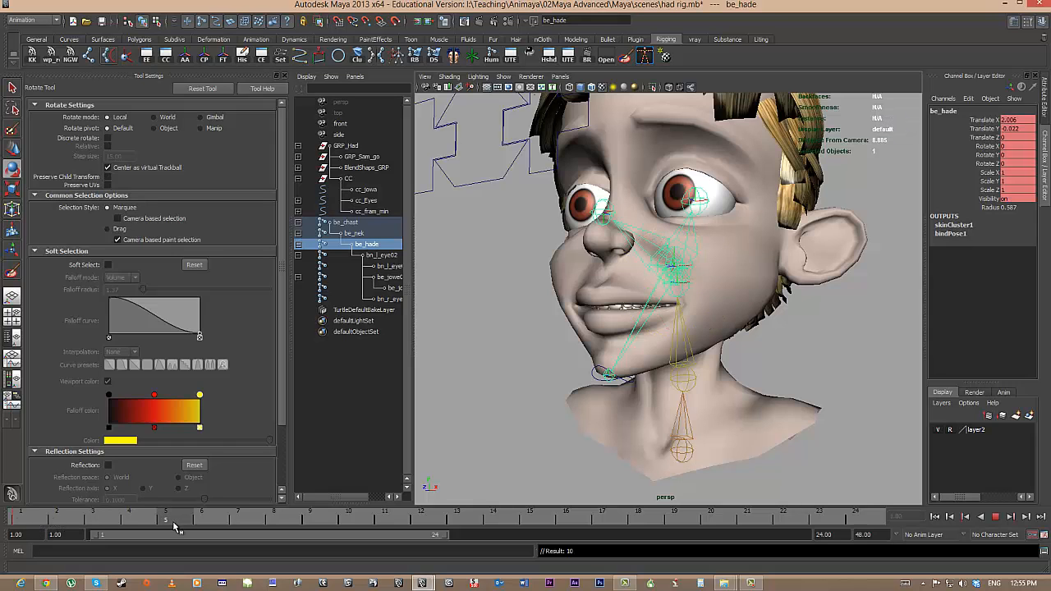
drag(690, 279, 714, 316)
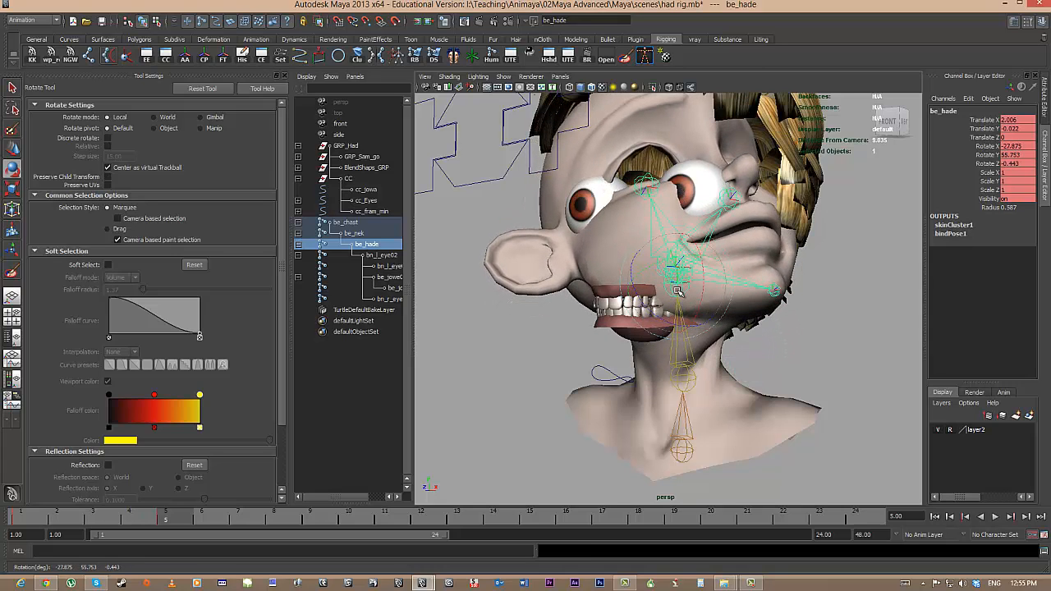
key(shift+e)
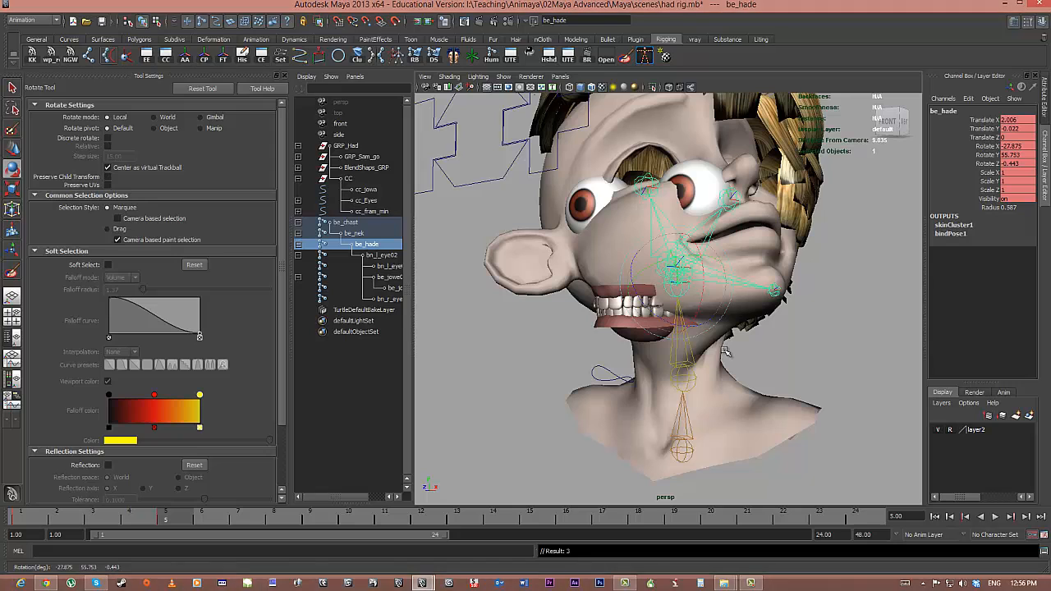
key(ctrl+z)
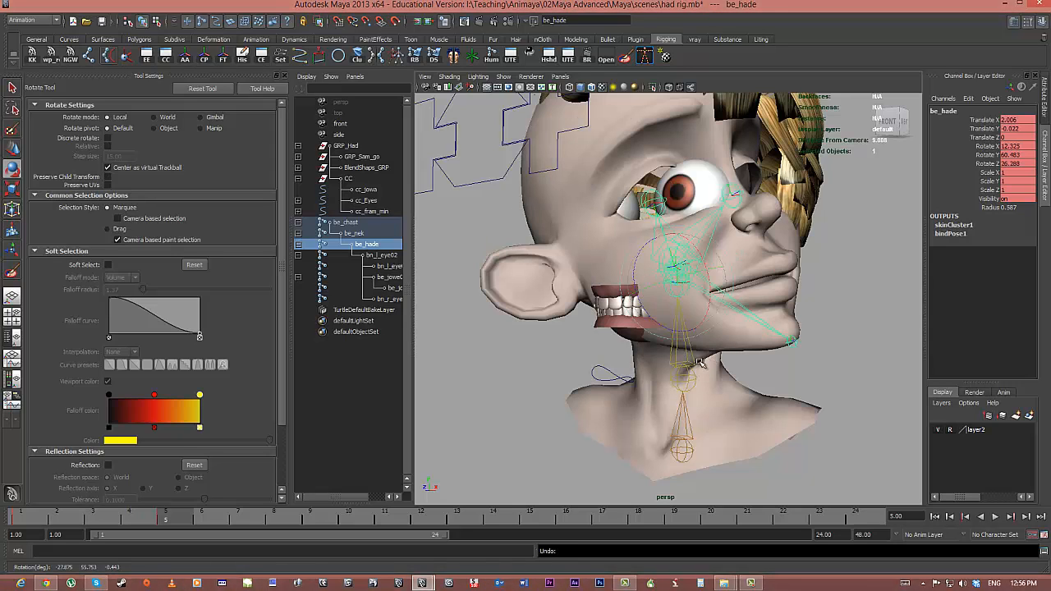
key(ctrl+z)
key(ctrl+z)
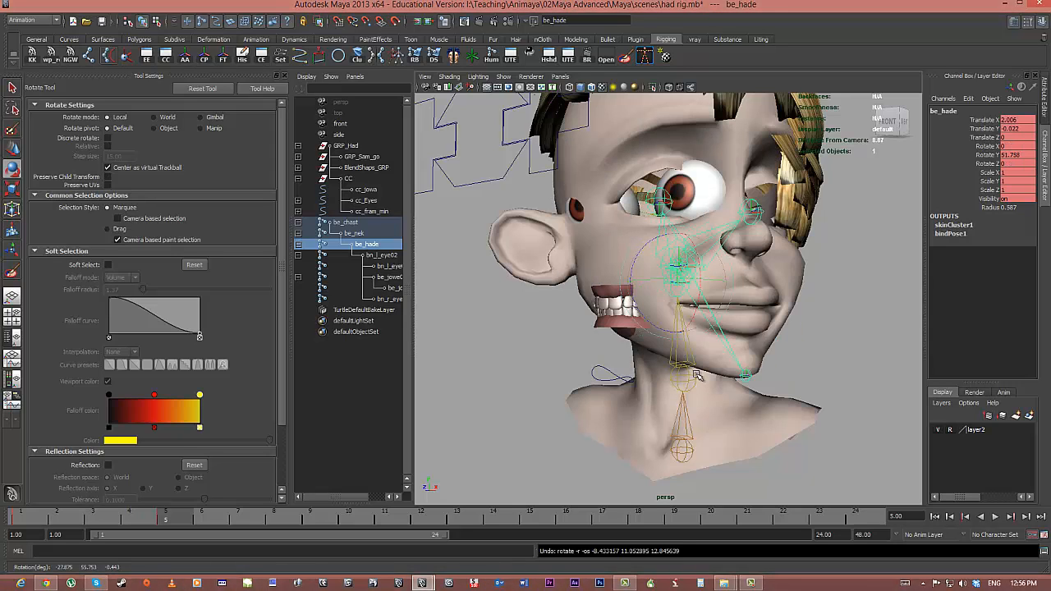
Step: Key be_nek at frame 1, turn it sideways at frame 5 and rotate be_hade to about -22.45 degrees in X
click(694, 385)
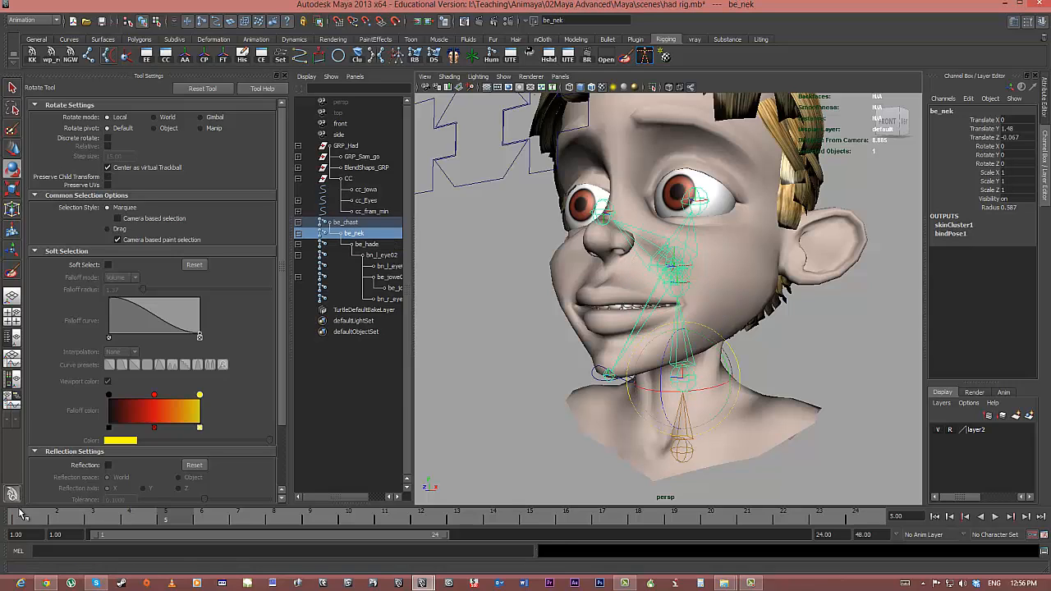
click(20, 517)
key(s)
key(alt+v)
click(167, 525)
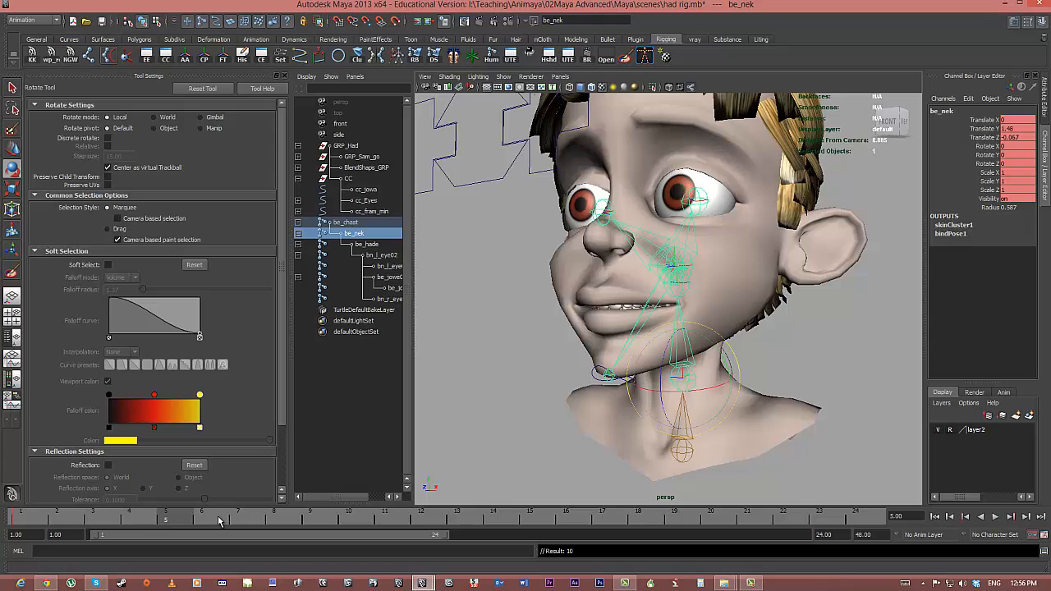
mouse_move(698, 397)
mouse_down()
mouse_move(708, 390)
mouse_move(698, 384)
mouse_up()
click(682, 279)
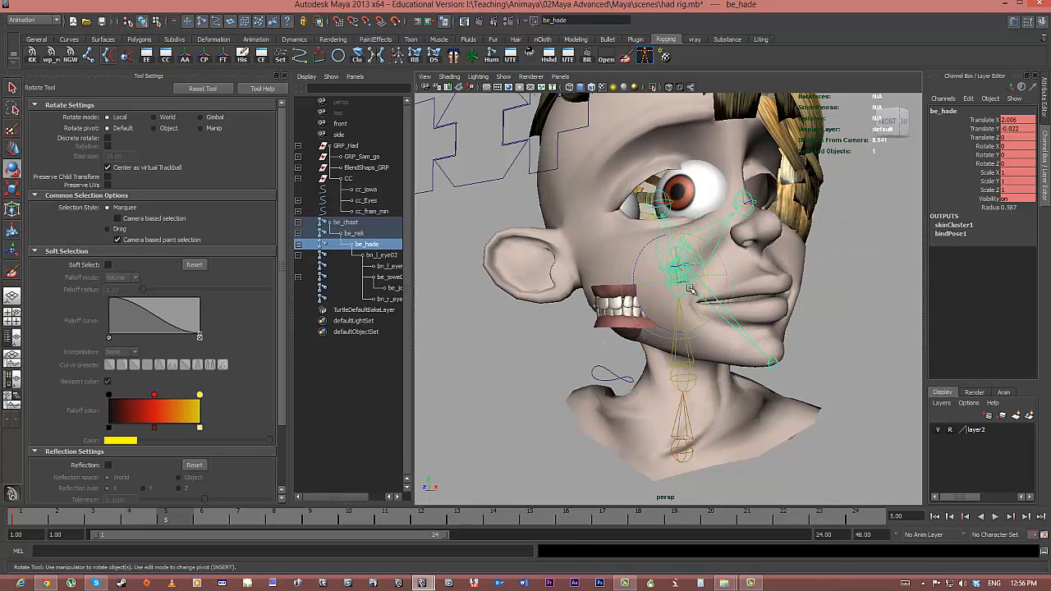
drag(704, 308, 703, 290)
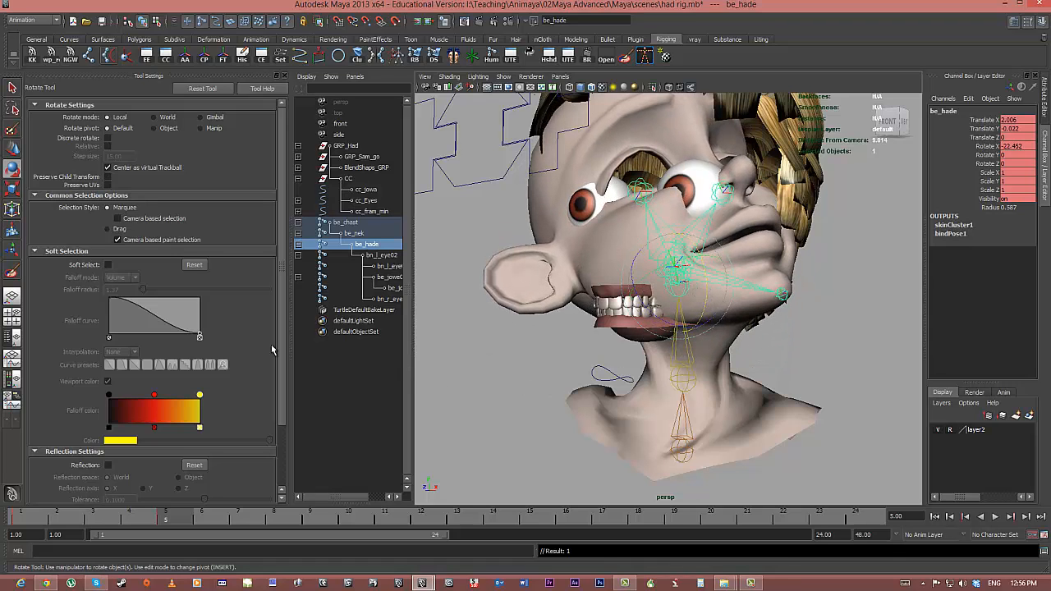
Step: Resume Paint Skin Weights on the head mesh and isolate it with the base of the neck in close view
click(12, 272)
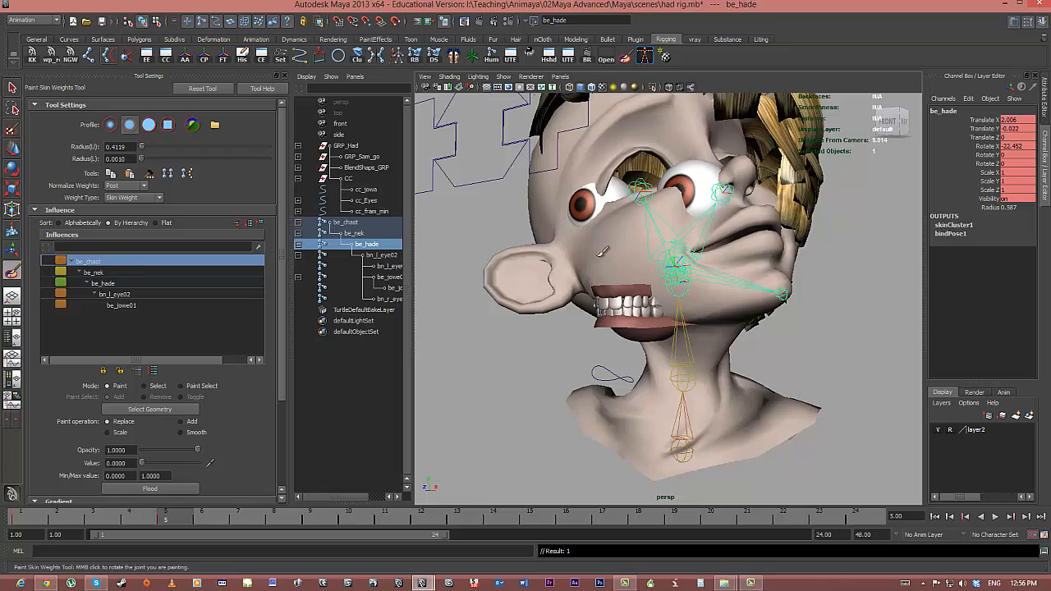
right_drag(589, 247, 583, 317)
alt+drag(641, 402, 579, 380)
key(ctrl+1)
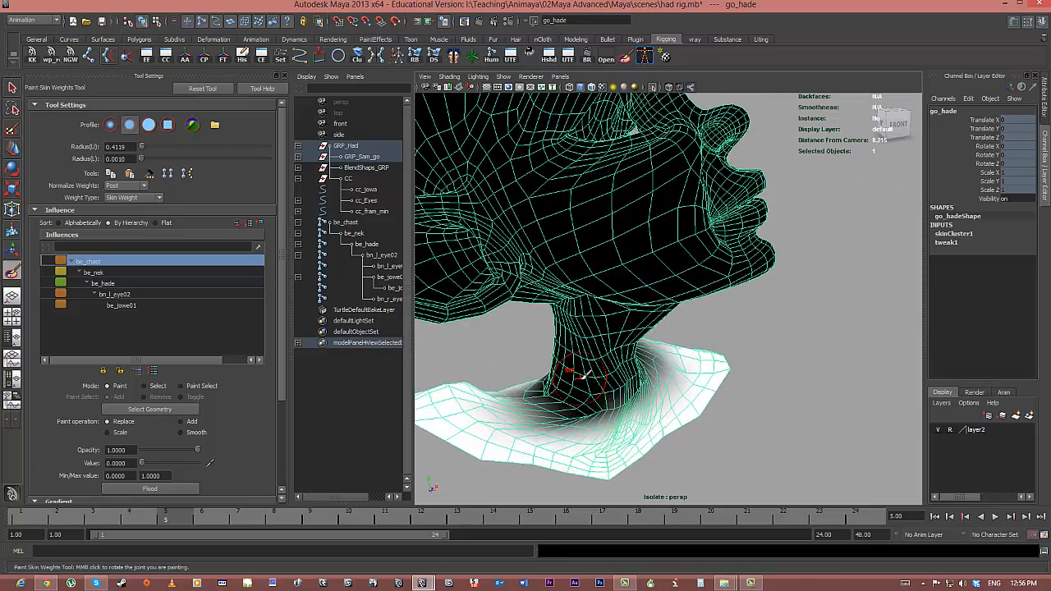
alt+right_drag(575, 379, 634, 384)
Step: Try a be_chast Replace stroke at value 0 on the neck base, undo it, and compare the be_nek weights there
mouse_move(633, 385)
mouse_down()
mouse_move(531, 403)
mouse_move(528, 376)
mouse_move(579, 396)
mouse_up()
key(ctrl+z)
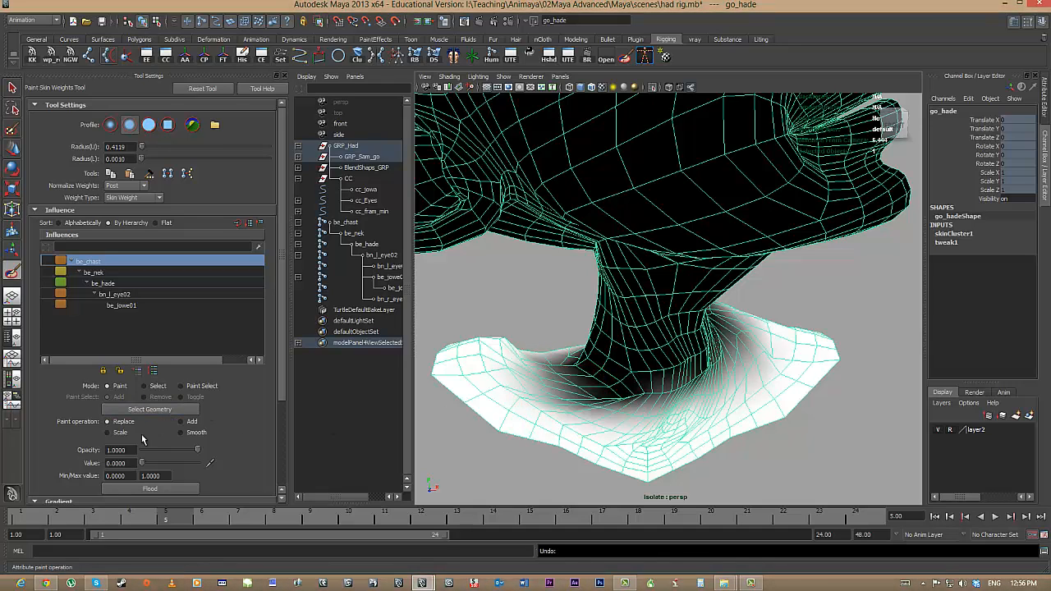
click(95, 271)
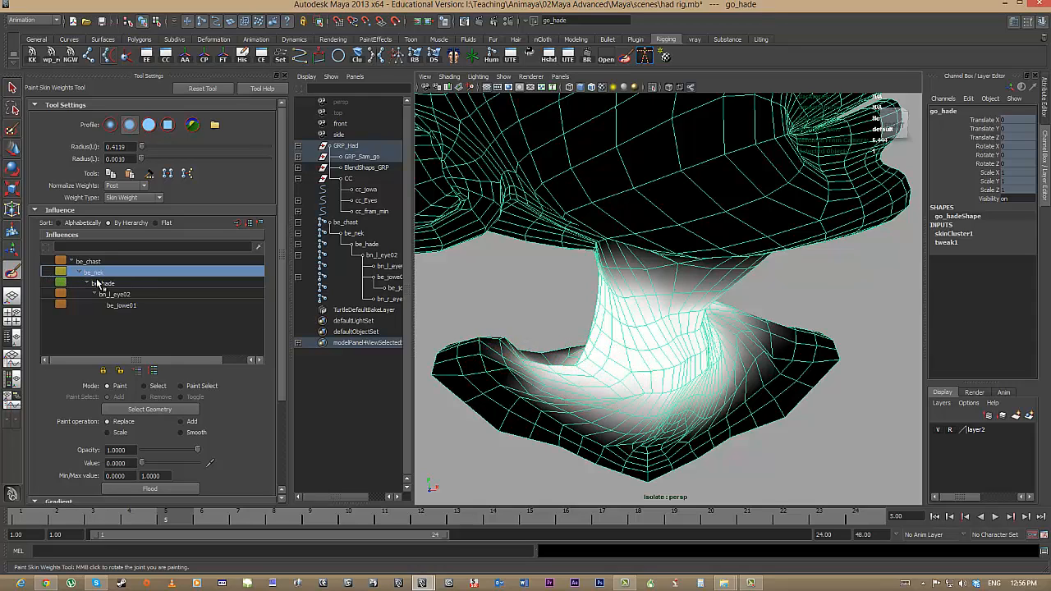
click(92, 262)
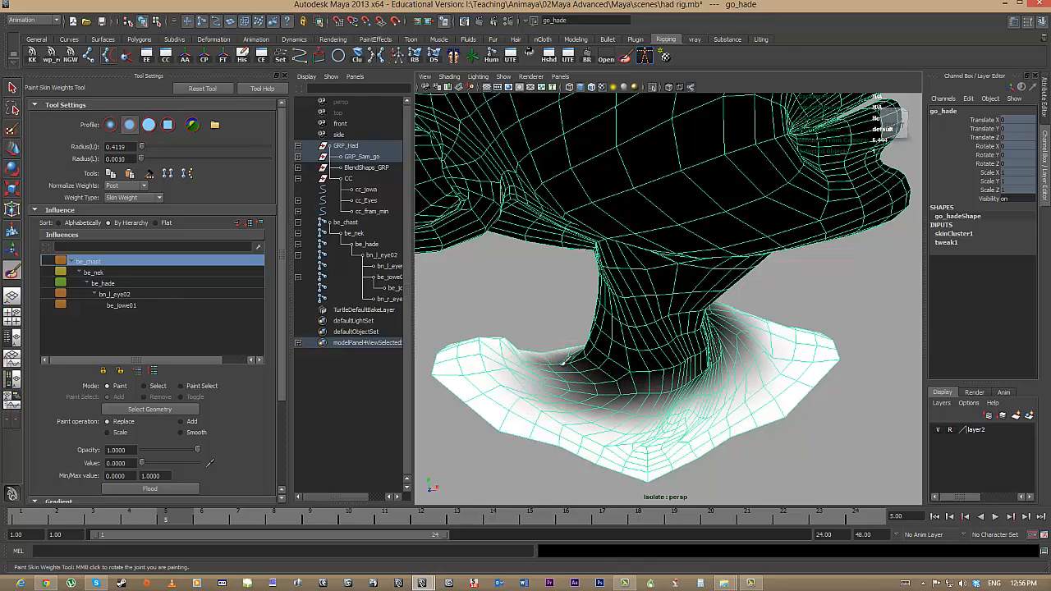
Step: Add be_chast weight at value 0.0777 around the base of the neck, on the side and back
click(191, 422)
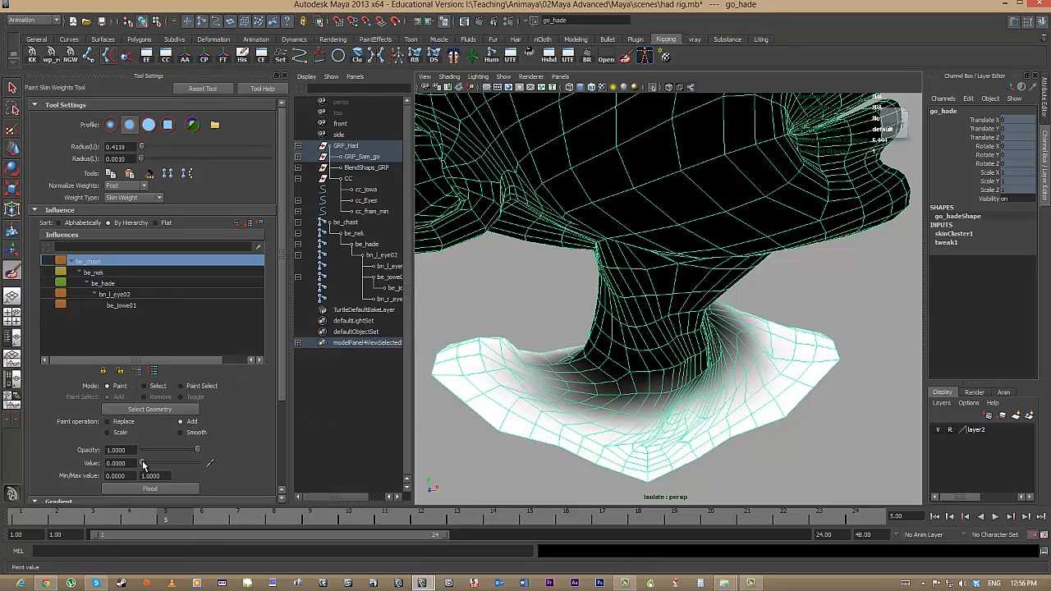
mouse_move(574, 386)
mouse_down()
mouse_move(570, 368)
mouse_move(696, 413)
mouse_move(548, 371)
mouse_move(735, 405)
mouse_move(675, 370)
mouse_move(711, 373)
mouse_move(733, 397)
mouse_up()
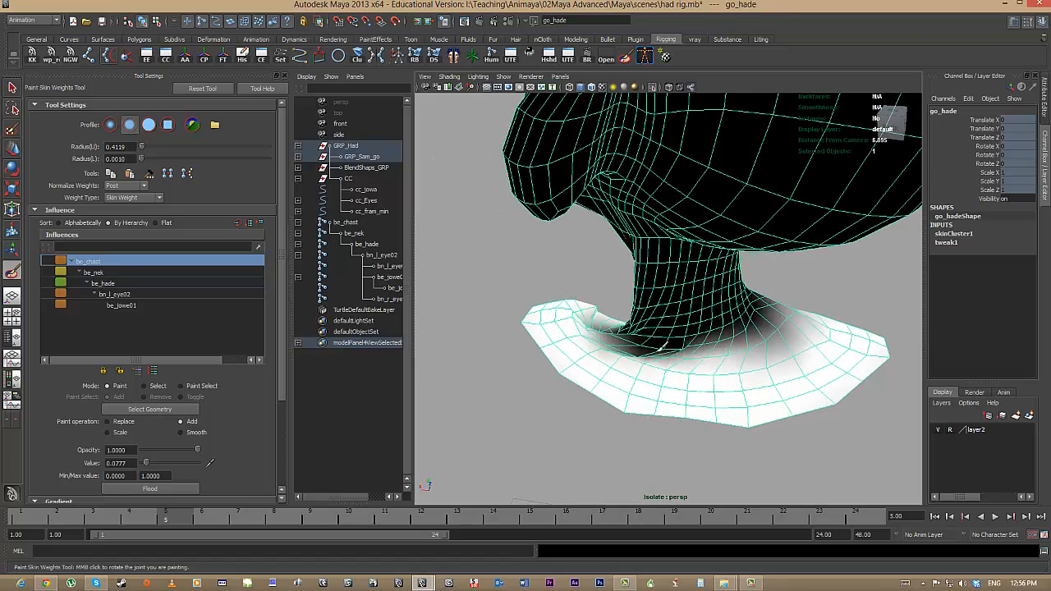
mouse_move(692, 341)
mouse_down()
mouse_move(661, 347)
mouse_move(664, 359)
mouse_move(713, 355)
mouse_move(693, 337)
mouse_move(680, 366)
mouse_move(685, 408)
mouse_move(691, 370)
mouse_move(733, 348)
mouse_up()
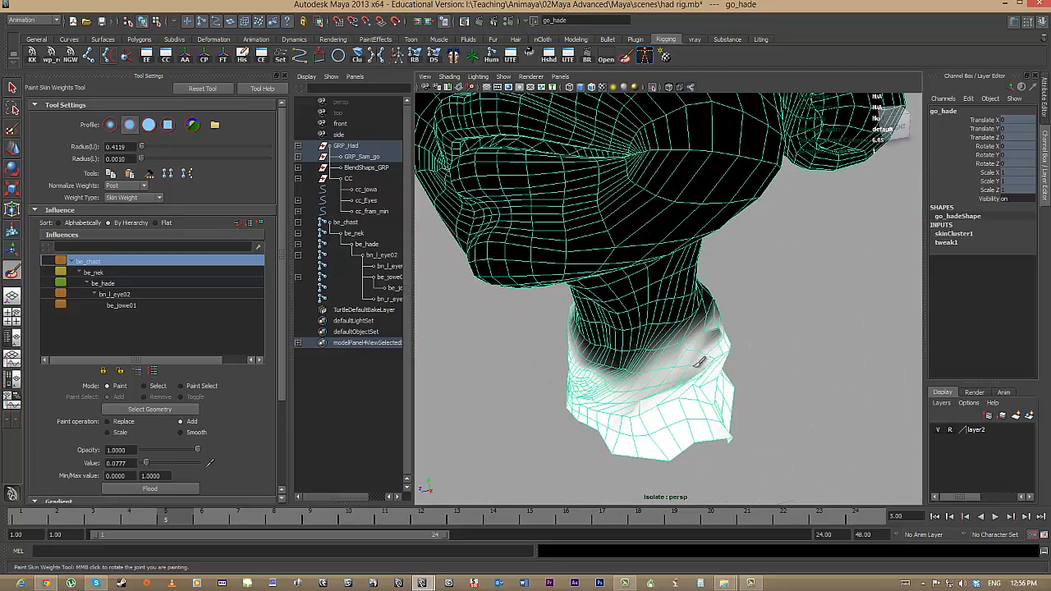
Step: Replace the be_nek weight with value 0 around the base of the neck, on the side, front and back
click(96, 273)
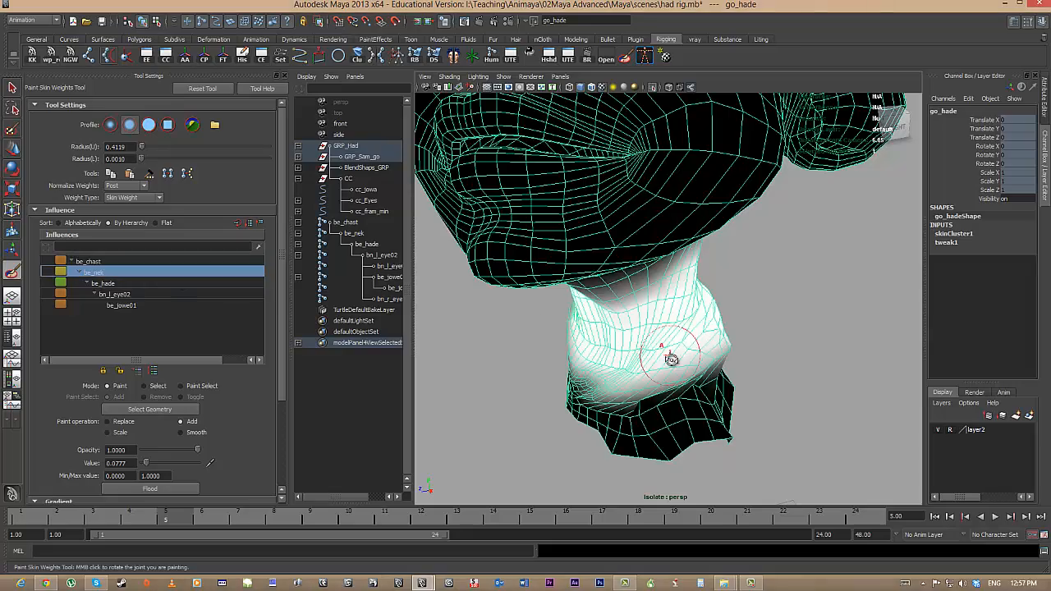
alt+drag(673, 356, 649, 378)
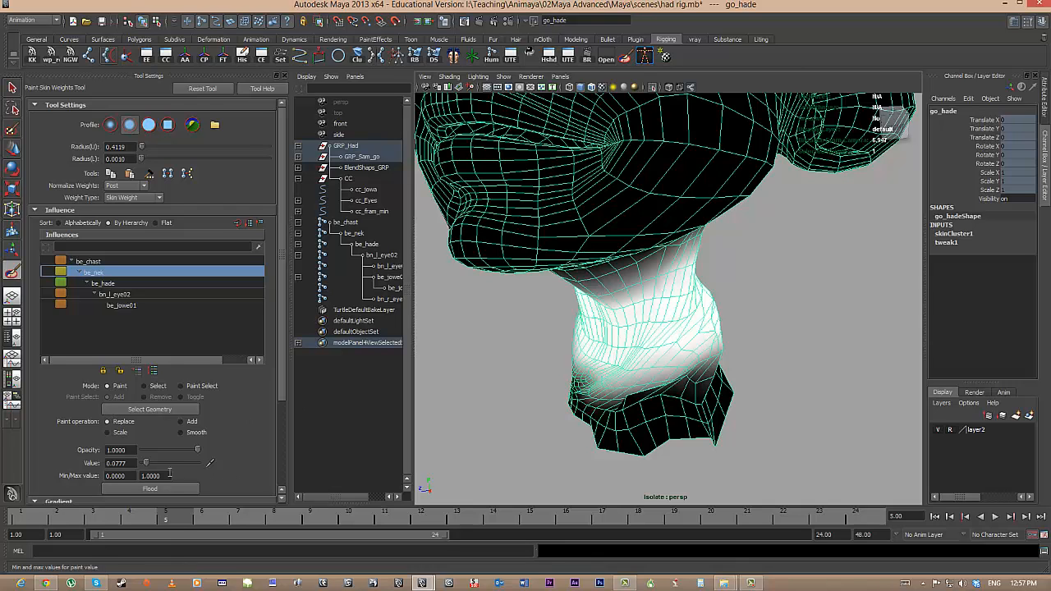
drag(147, 463, 140, 464)
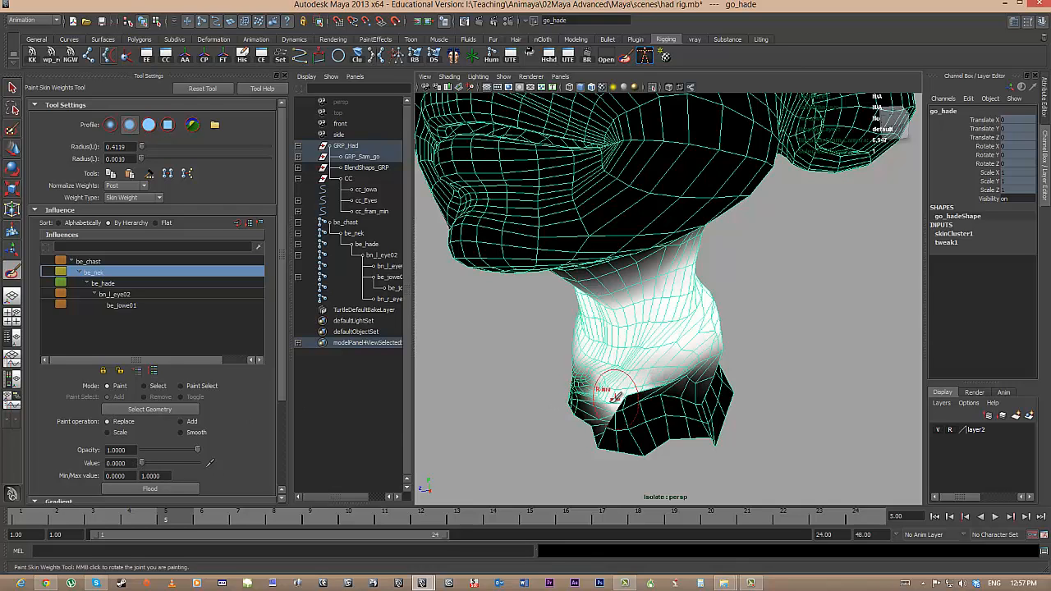
alt+drag(625, 394, 639, 382)
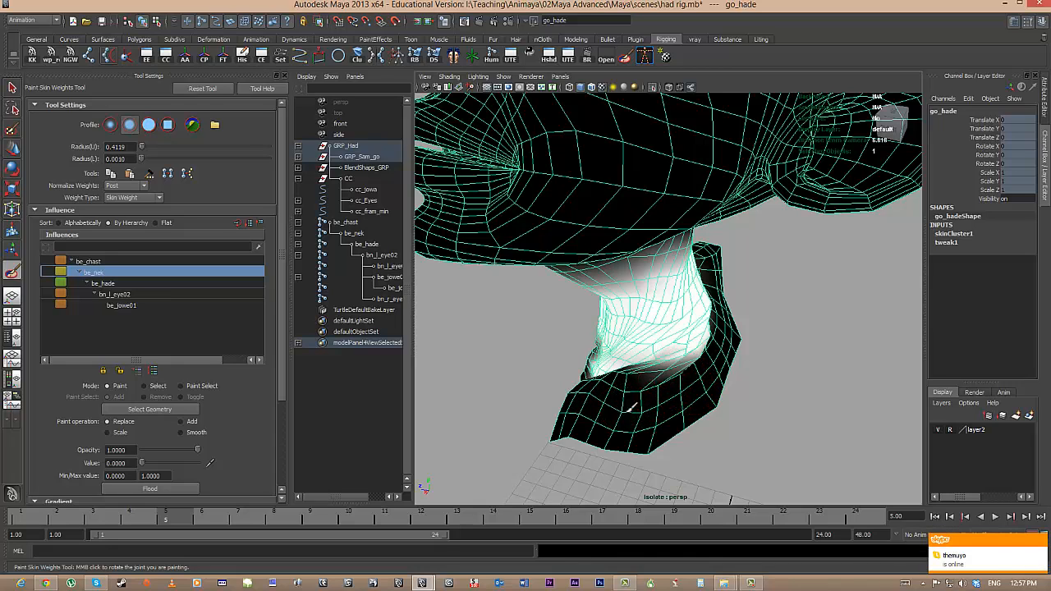
mouse_move(657, 382)
alt+mouse_down()
mouse_move(665, 392)
mouse_move(734, 363)
alt+mouse_up()
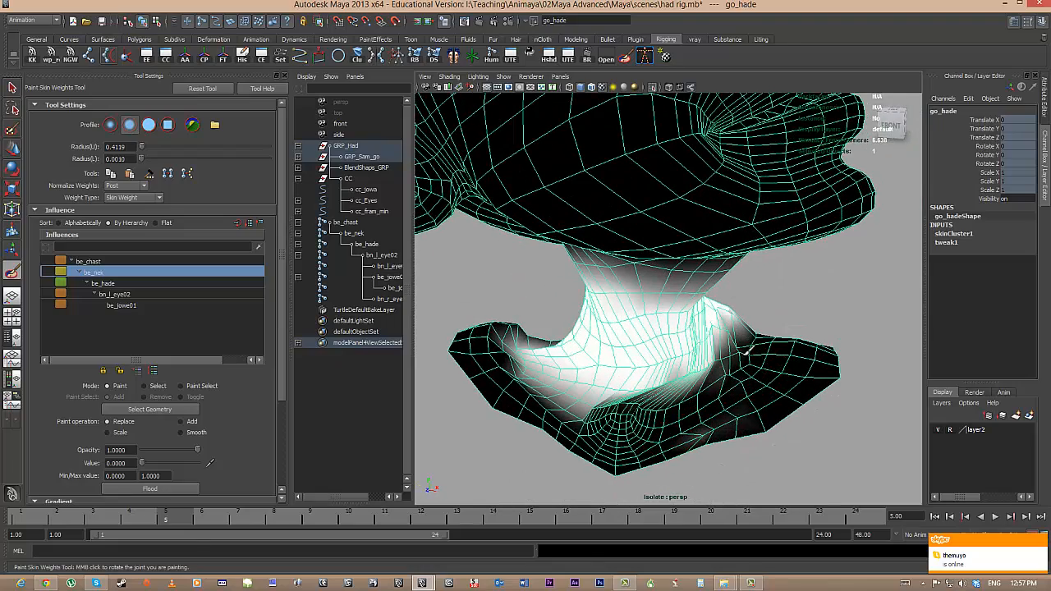
mouse_move(751, 316)
alt+mouse_down()
mouse_move(753, 396)
mouse_move(605, 395)
mouse_move(649, 367)
mouse_move(743, 338)
mouse_move(727, 335)
mouse_move(745, 286)
alt+mouse_up()
mouse_move(735, 340)
alt+mouse_down()
mouse_move(563, 382)
mouse_move(530, 347)
mouse_move(567, 353)
mouse_move(597, 378)
mouse_move(726, 360)
mouse_move(545, 326)
alt+mouse_up()
alt+drag(574, 358, 584, 358)
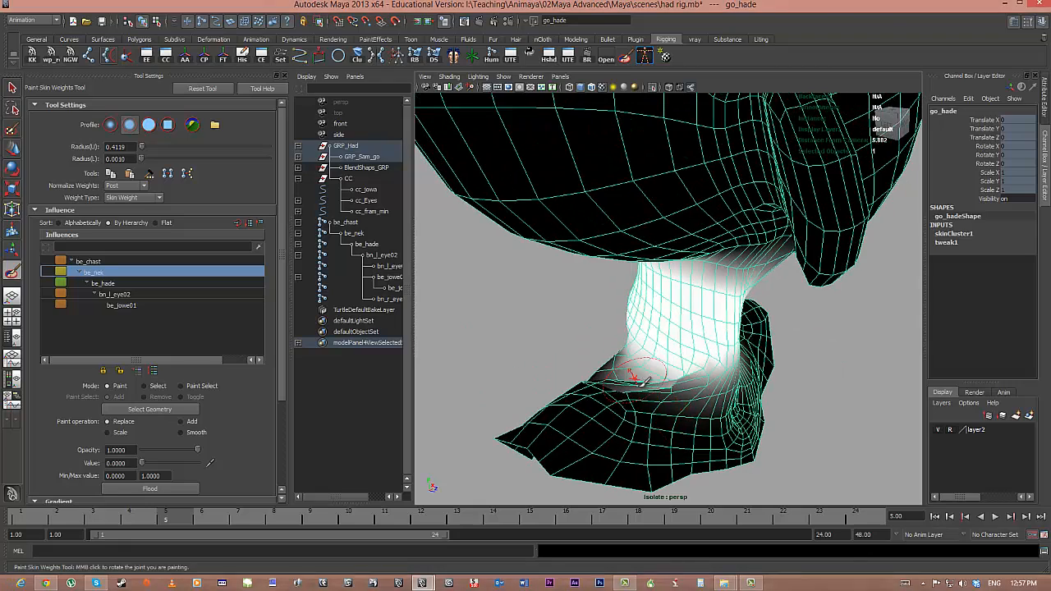
mouse_move(635, 379)
mouse_down()
mouse_move(616, 368)
mouse_move(704, 394)
mouse_move(785, 319)
mouse_up()
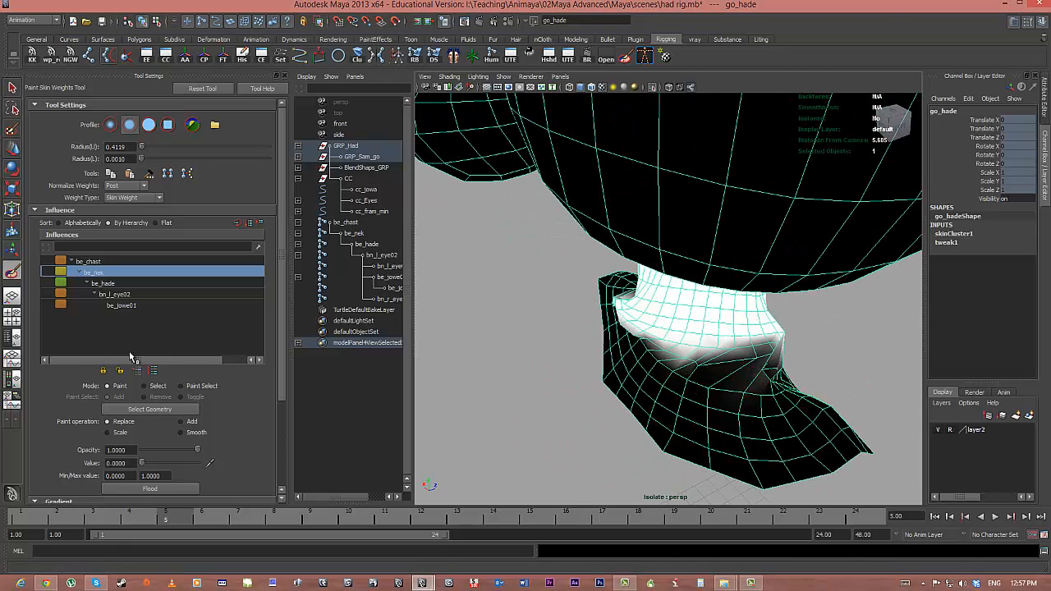
Step: Replace the be_chast weight with value 1 around the shoulders and back of the neck base
click(89, 261)
alt+drag(575, 394, 498, 403)
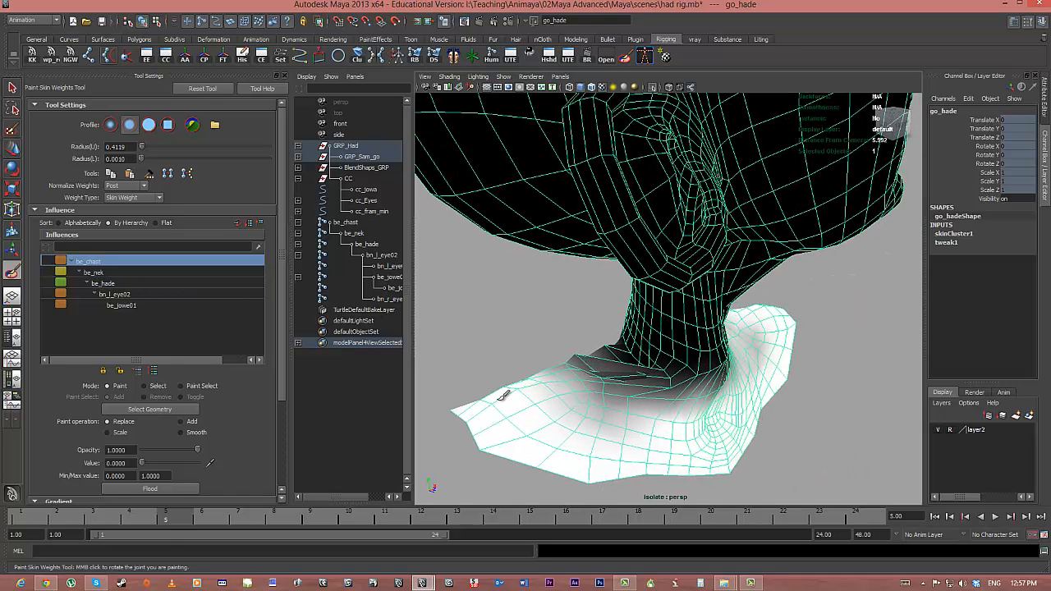
mouse_move(646, 375)
shift+mouse_down()
mouse_move(591, 366)
mouse_move(609, 365)
mouse_move(600, 361)
shift+mouse_up()
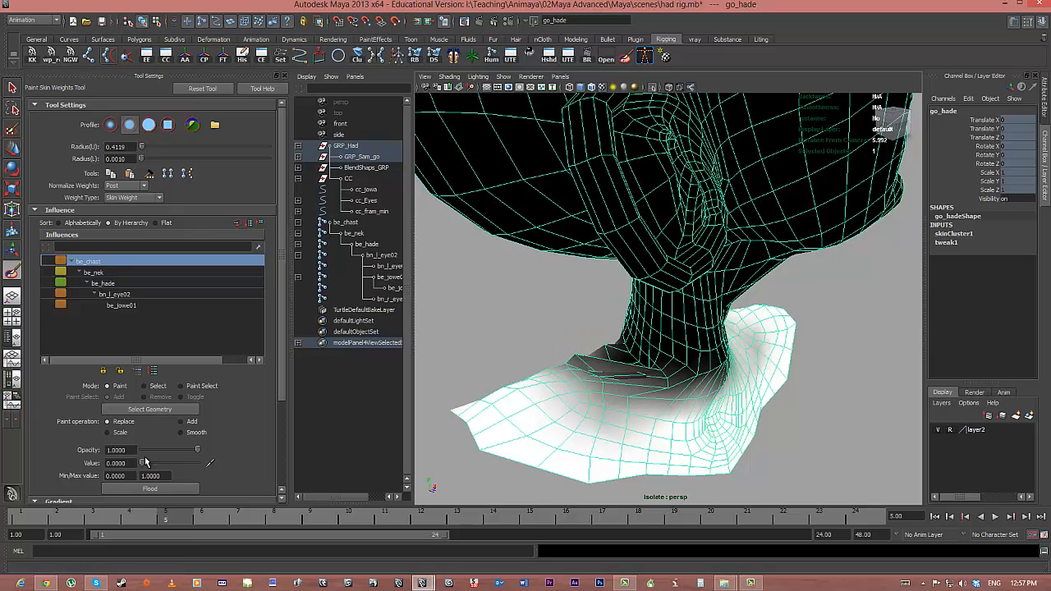
mouse_move(575, 363)
mouse_down()
mouse_move(591, 365)
mouse_move(575, 398)
mouse_up()
mouse_move(575, 398)
mouse_down()
mouse_move(598, 392)
mouse_move(633, 404)
mouse_up()
alt+drag(667, 413, 591, 398)
mouse_move(721, 362)
mouse_down()
mouse_move(734, 309)
mouse_move(747, 325)
mouse_move(587, 368)
mouse_move(703, 363)
mouse_move(615, 370)
mouse_move(689, 329)
mouse_move(656, 338)
mouse_move(768, 316)
mouse_move(567, 355)
mouse_up()
Step: At frame 1, compare be_nek and extend the be_chast weight at value 1 up the lower neck on the side, front and back
drag(170, 523, 20, 519)
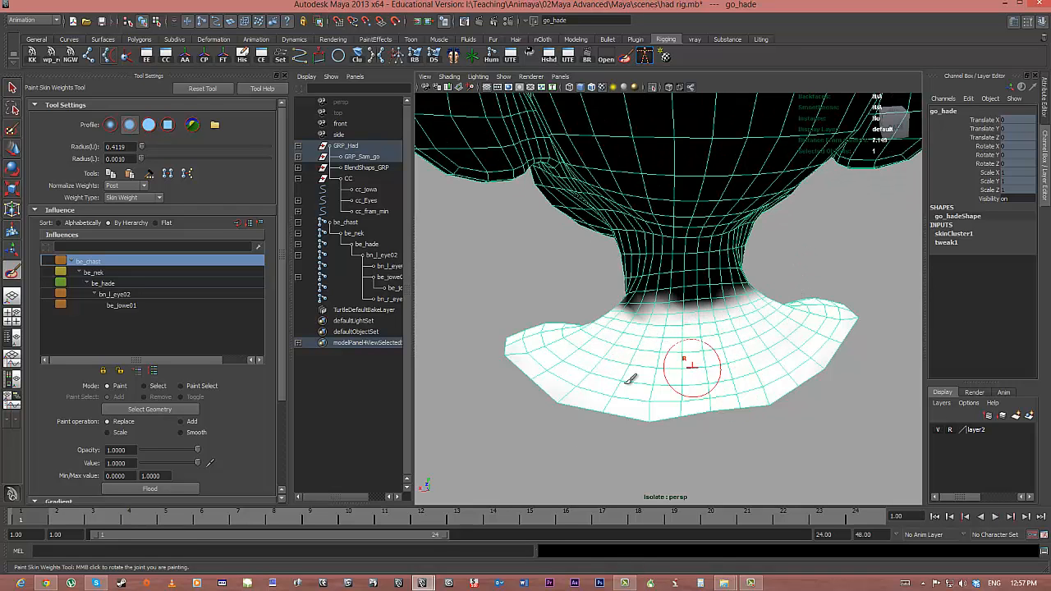
alt+drag(687, 369, 770, 352)
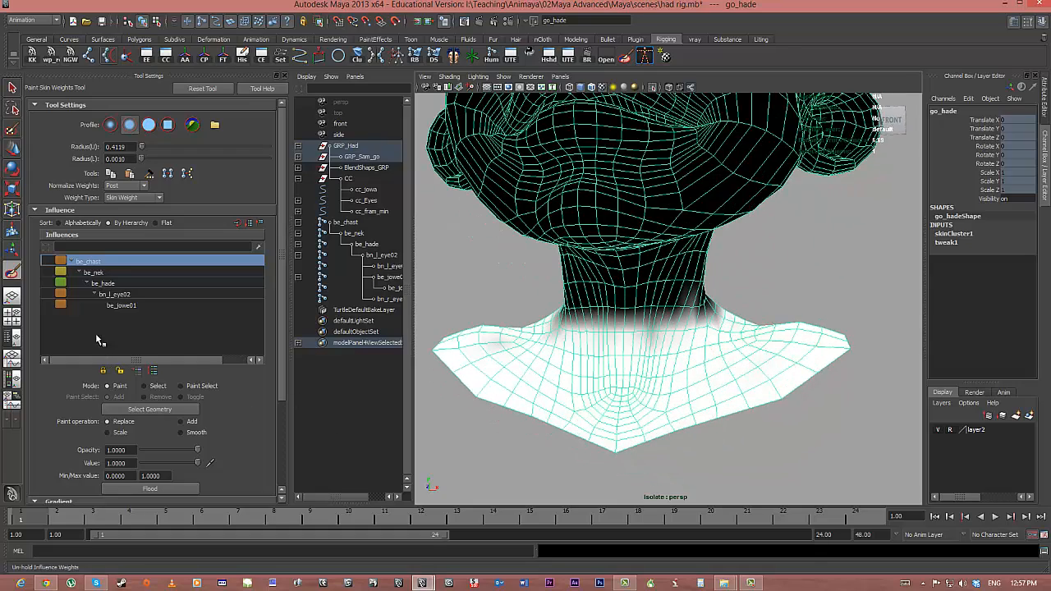
click(96, 273)
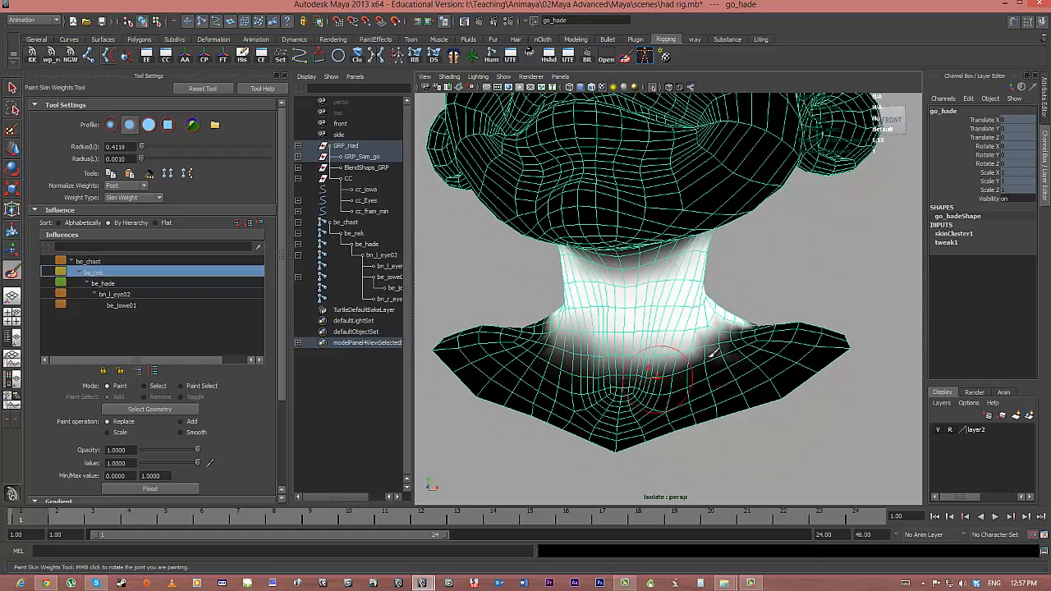
mouse_move(713, 352)
alt+mouse_down()
mouse_move(724, 350)
mouse_move(708, 348)
mouse_move(674, 381)
alt+mouse_up()
alt+drag(750, 346, 724, 354)
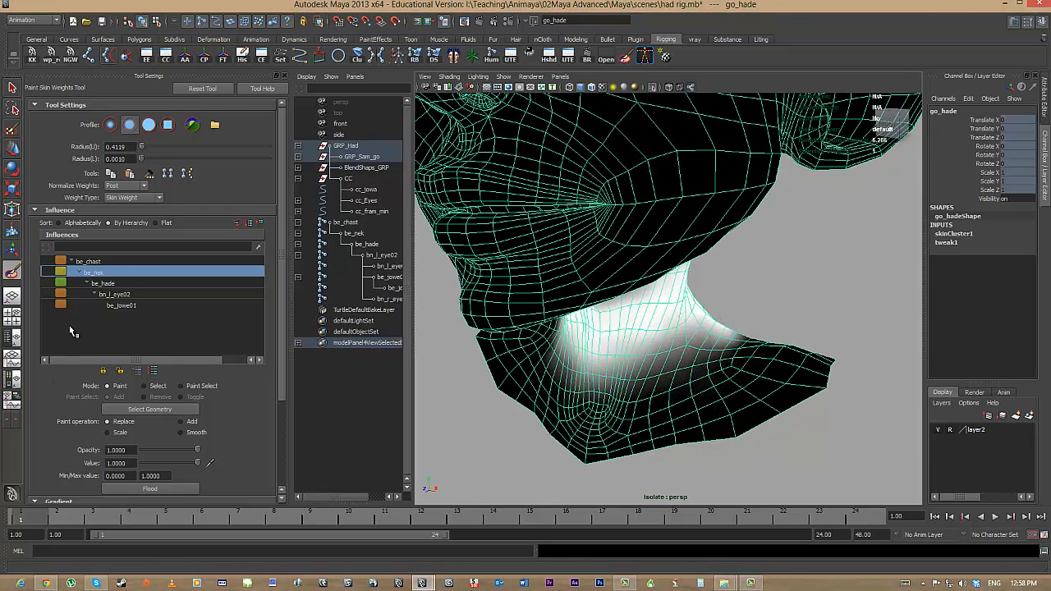
click(90, 261)
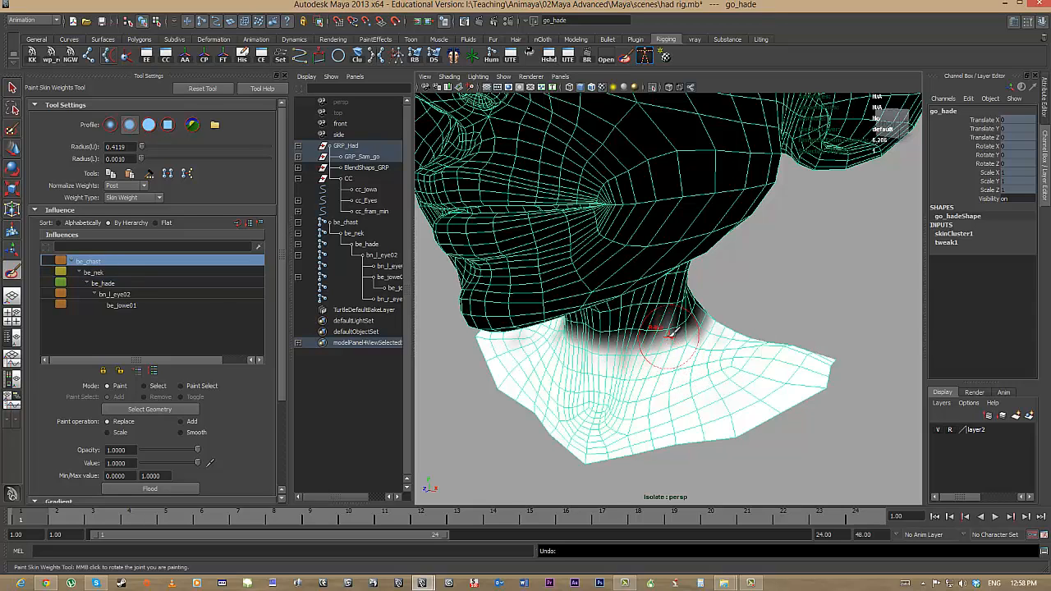
drag(672, 331, 631, 344)
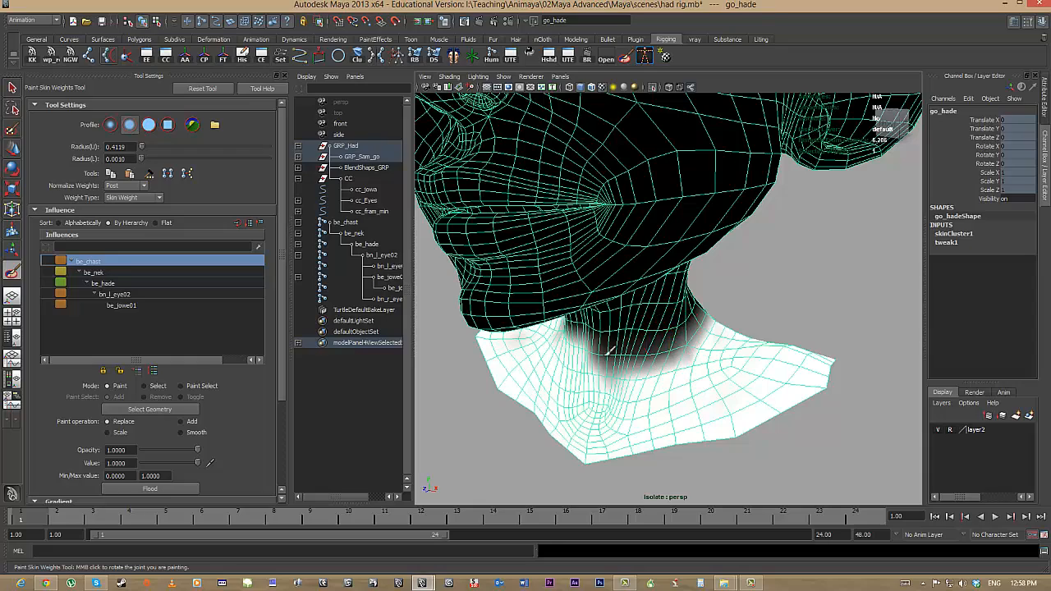
mouse_move(681, 317)
alt+mouse_down()
mouse_move(647, 336)
mouse_move(675, 337)
mouse_move(640, 335)
mouse_move(633, 347)
mouse_move(708, 290)
alt+mouse_up()
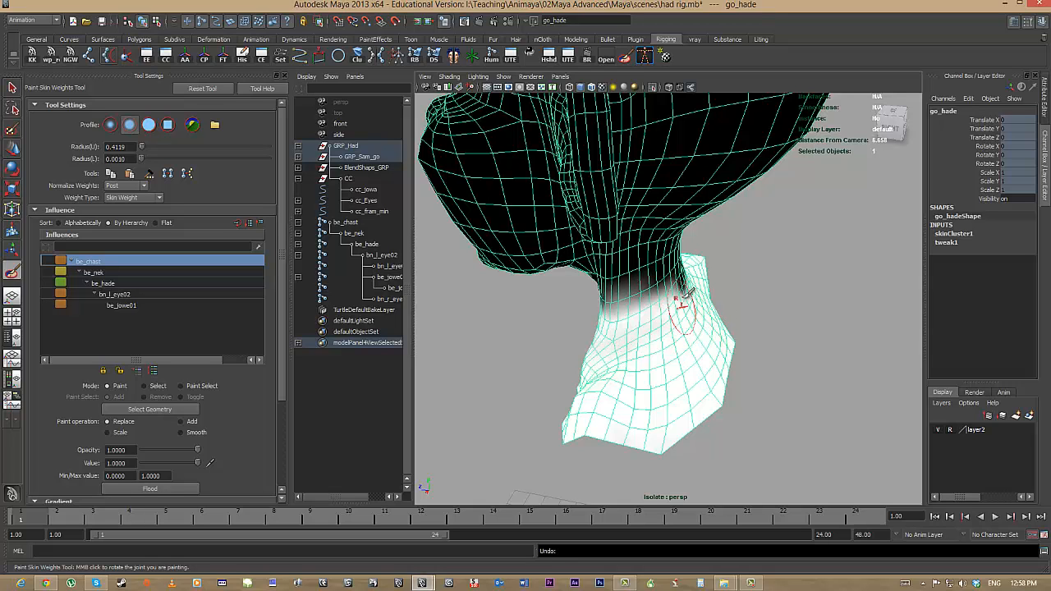
alt+drag(659, 314, 774, 293)
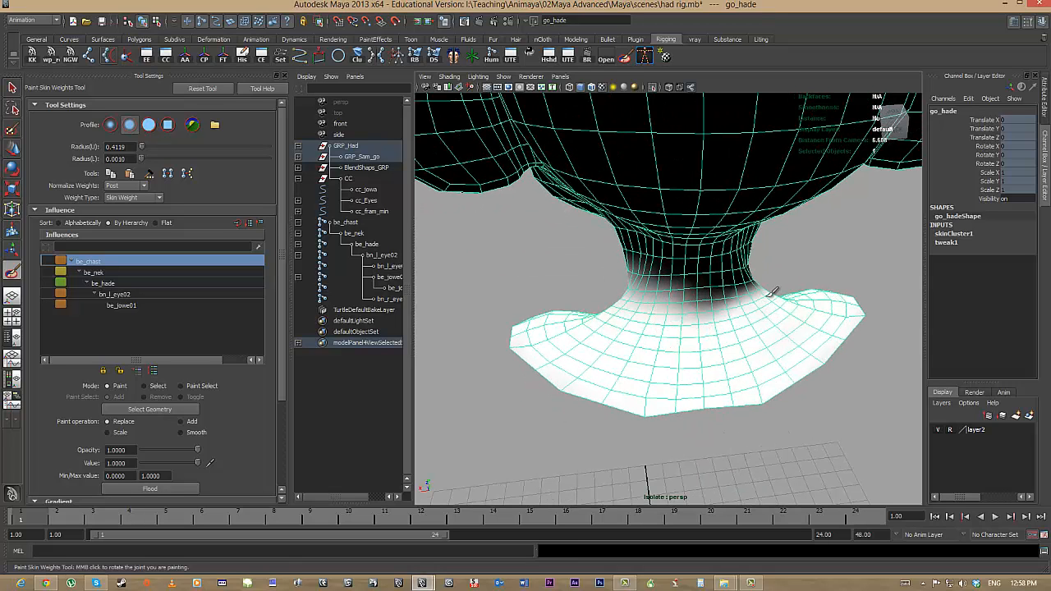
alt+drag(696, 281, 780, 300)
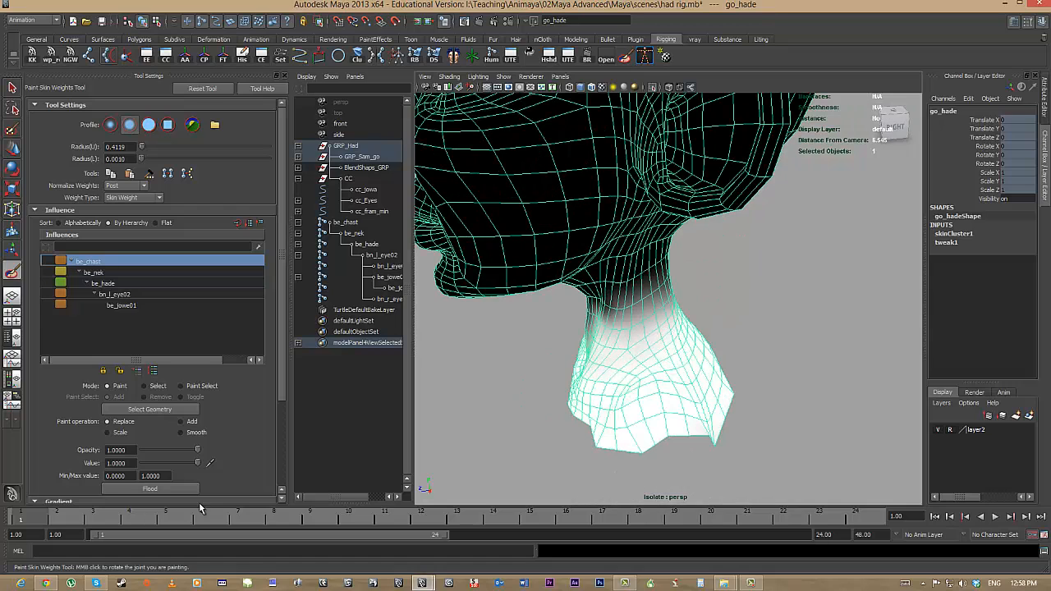
Step: Examine the be_nek and be_hade weights around the neck in the turned pose at frame 7
drag(43, 519, 238, 518)
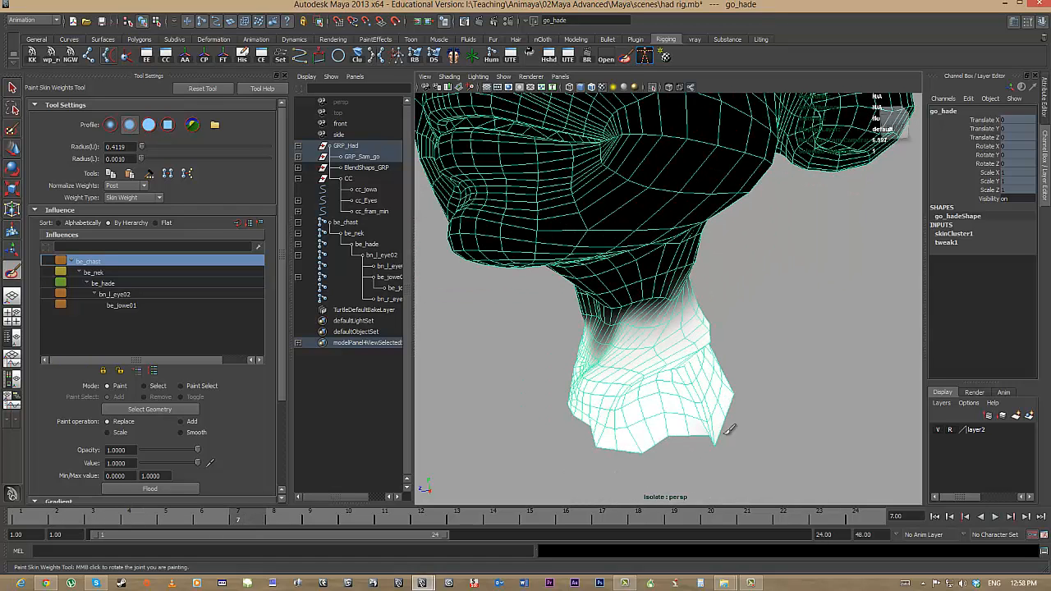
click(94, 273)
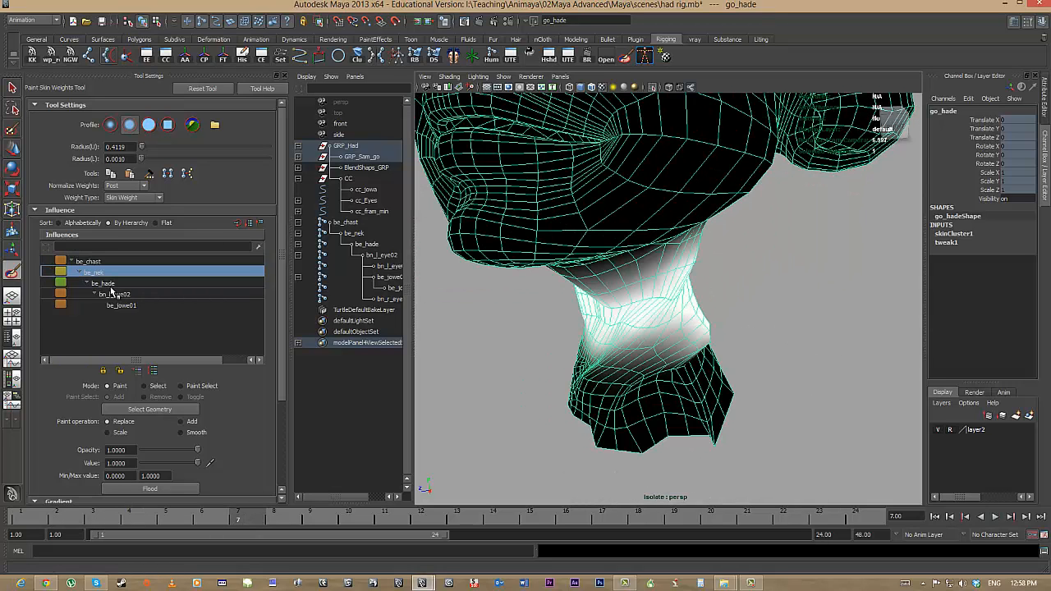
click(104, 283)
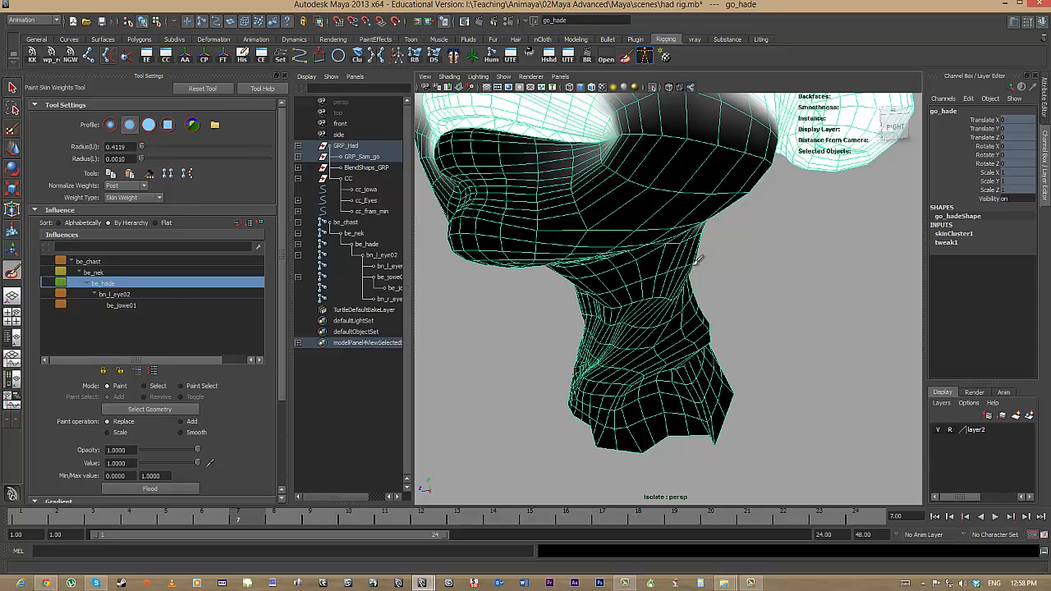
alt+drag(698, 262, 667, 310)
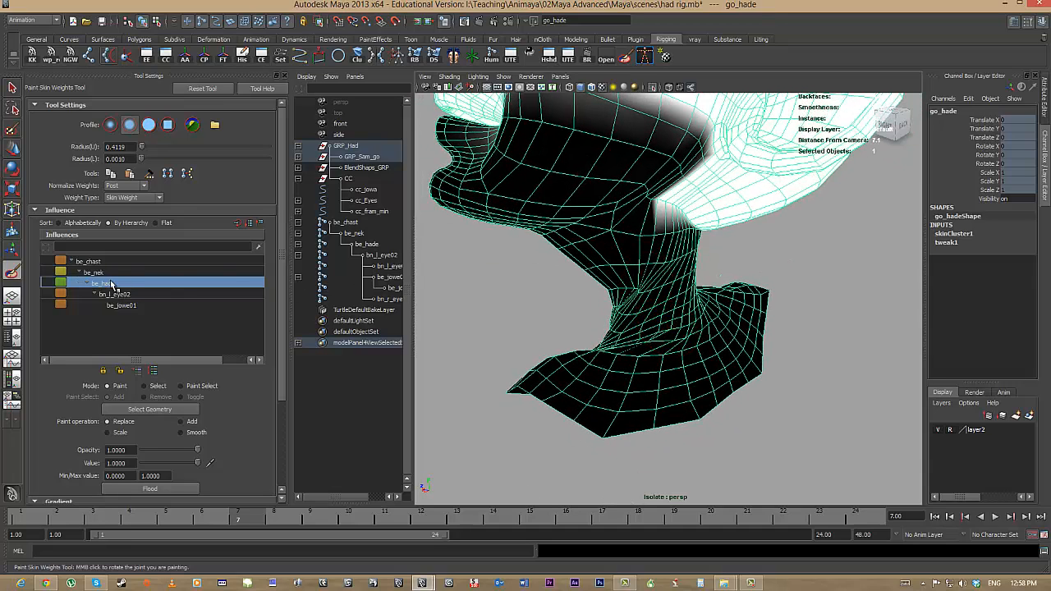
mouse_move(697, 314)
alt+mouse_down()
mouse_move(682, 310)
mouse_move(688, 332)
alt+mouse_up()
click(97, 273)
mouse_move(688, 325)
middle_down()
mouse_move(657, 341)
mouse_move(633, 328)
mouse_move(683, 331)
middle_up()
alt+drag(681, 333, 688, 330)
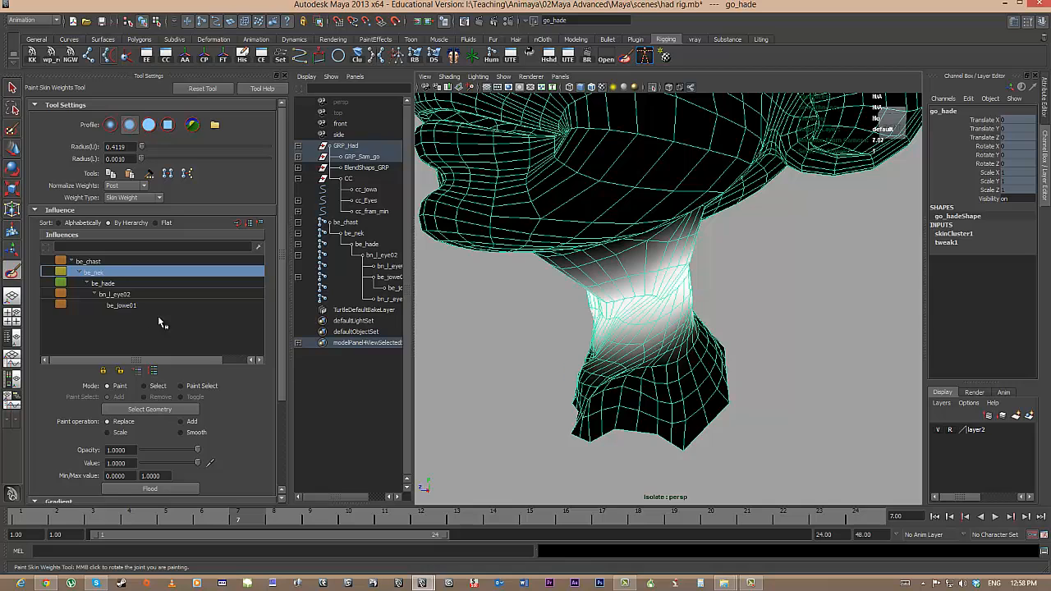
Step: Soften the be_nek weight falloff on the front and side of the neck, comparing it with be_chast and be_hade
click(238, 261)
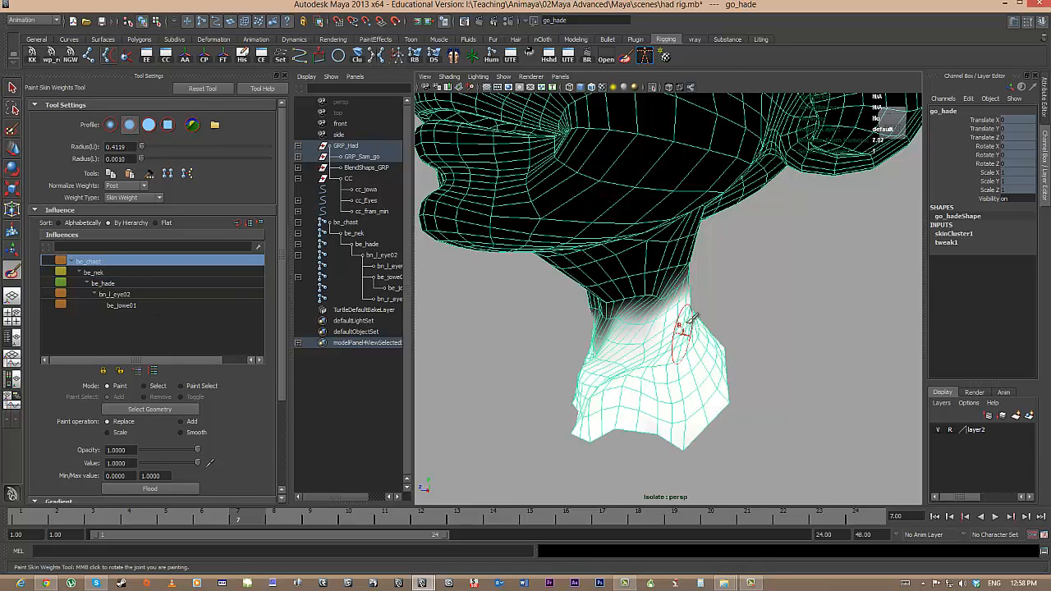
click(99, 272)
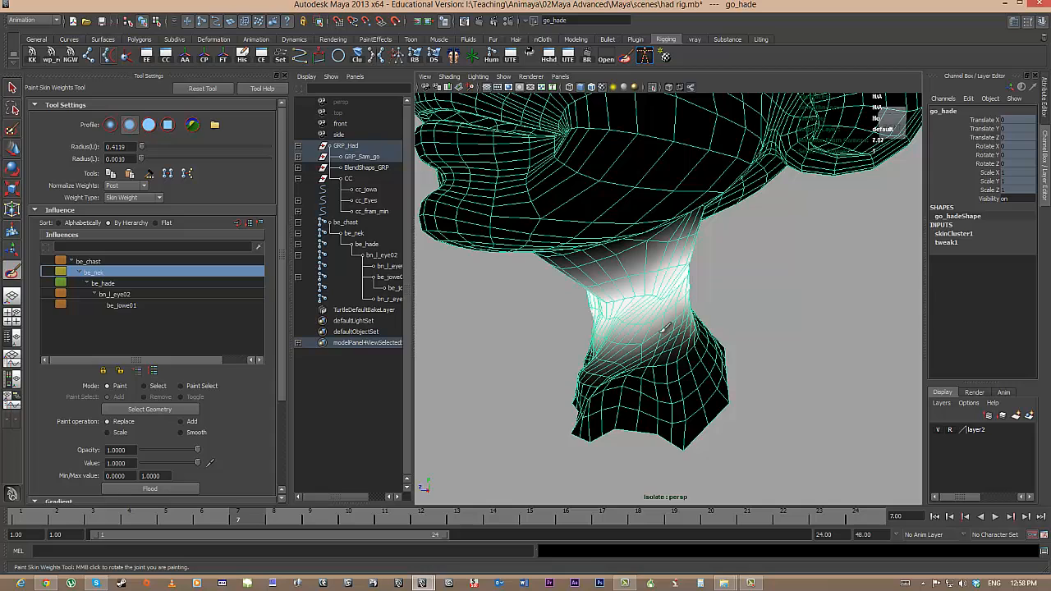
alt+drag(666, 329, 692, 289)
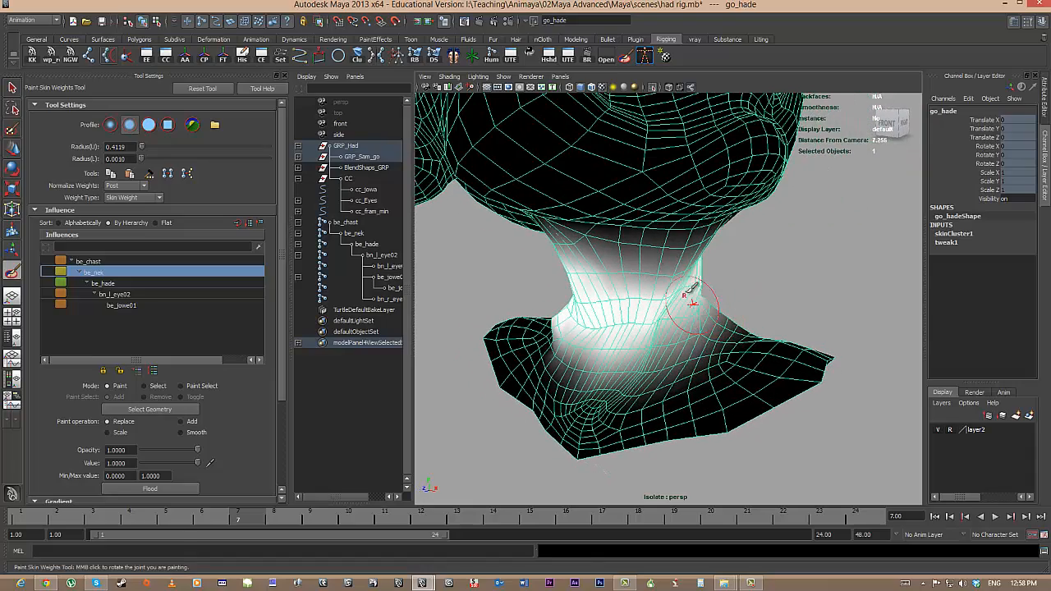
click(102, 283)
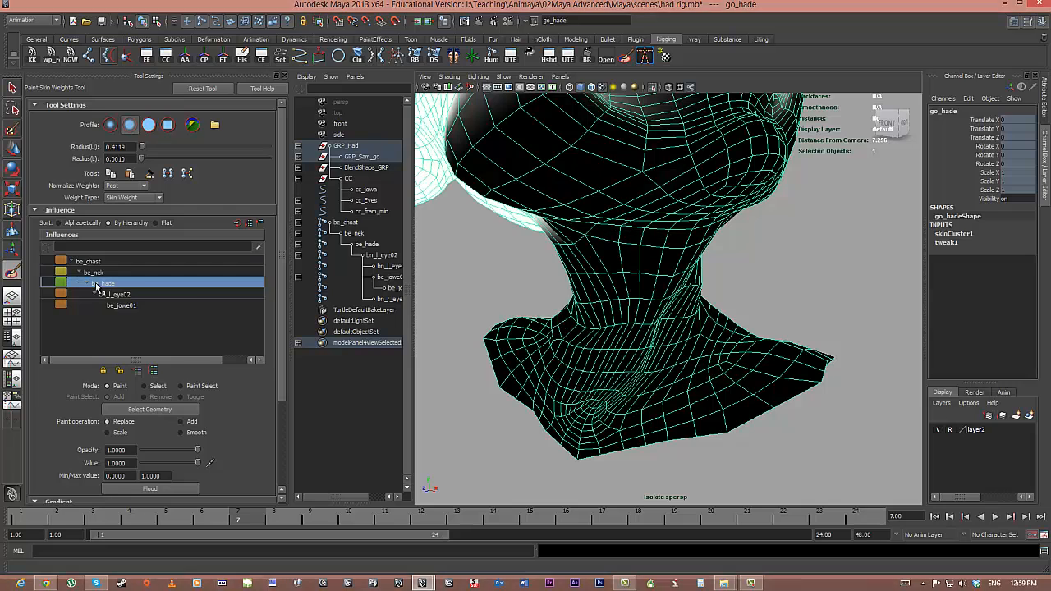
Step: Soften the upper edge of the be_chast weight around the front, side and back of the neck
click(89, 261)
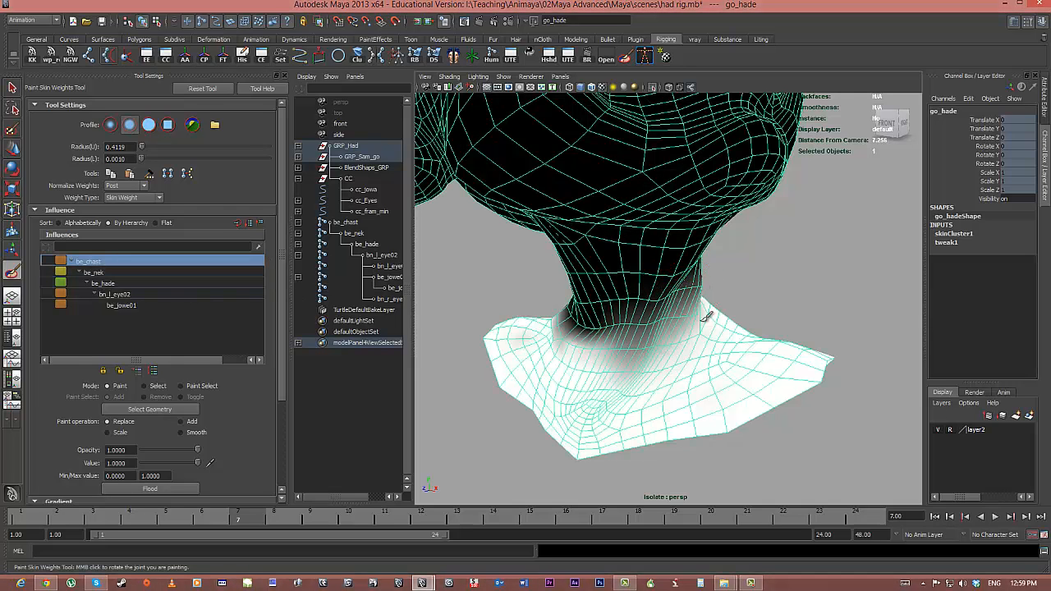
mouse_move(704, 317)
alt+mouse_down()
mouse_move(681, 320)
mouse_move(675, 254)
alt+mouse_up()
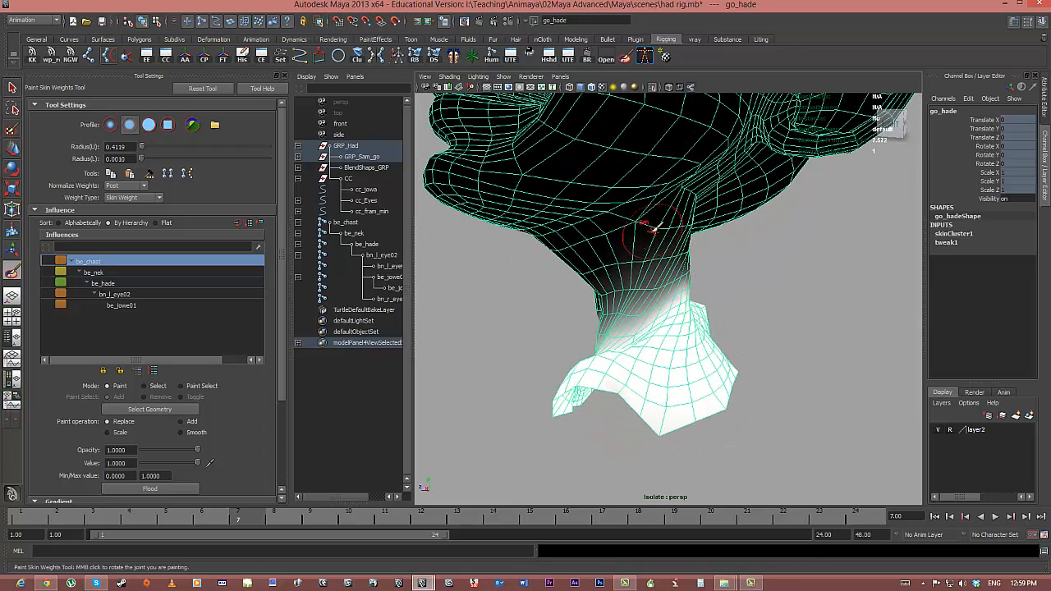
alt+drag(642, 285, 622, 256)
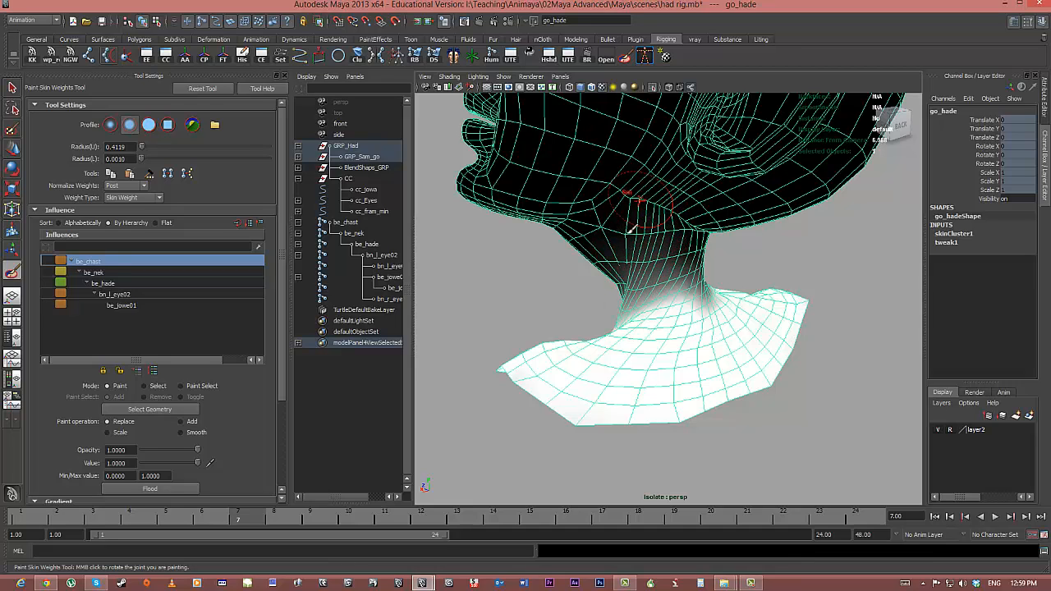
alt+drag(622, 266, 717, 243)
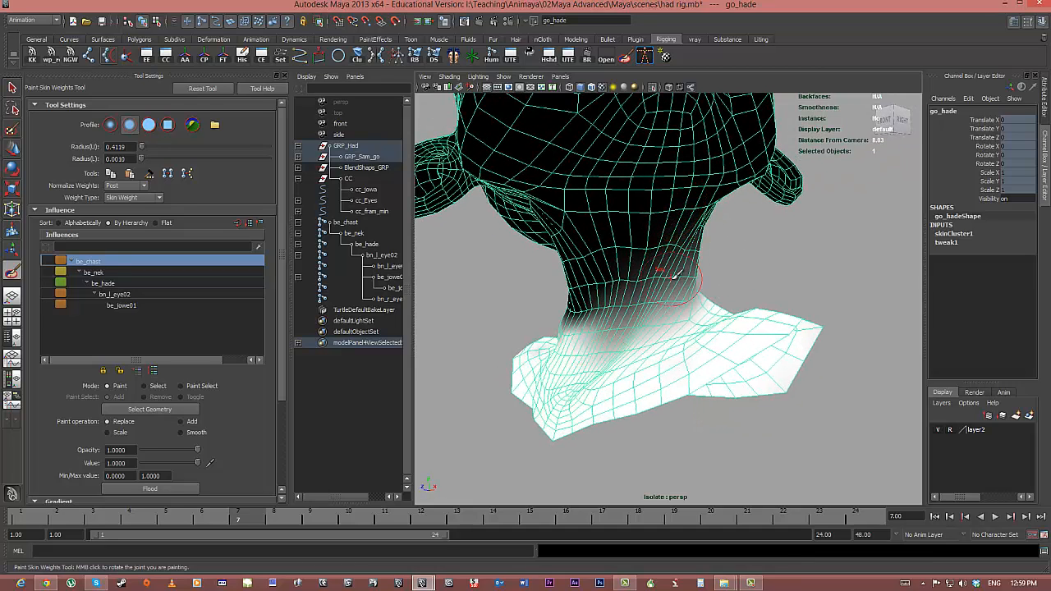
alt+drag(696, 279, 656, 288)
Step: Soften the be_hade weight edge under the ear and back of the skull, and return to frame 1
click(113, 285)
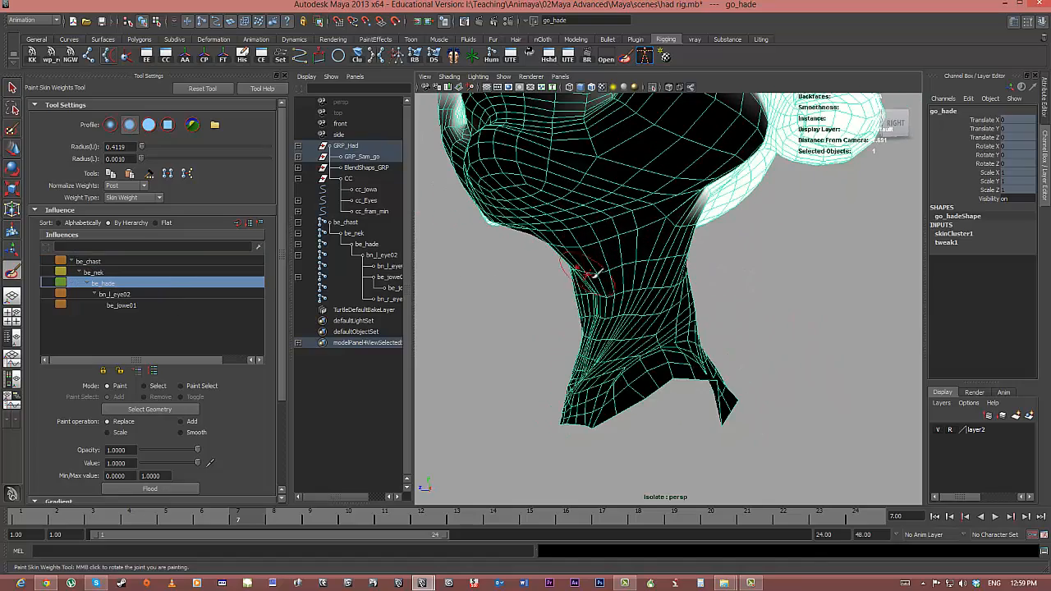
alt+drag(586, 282, 580, 259)
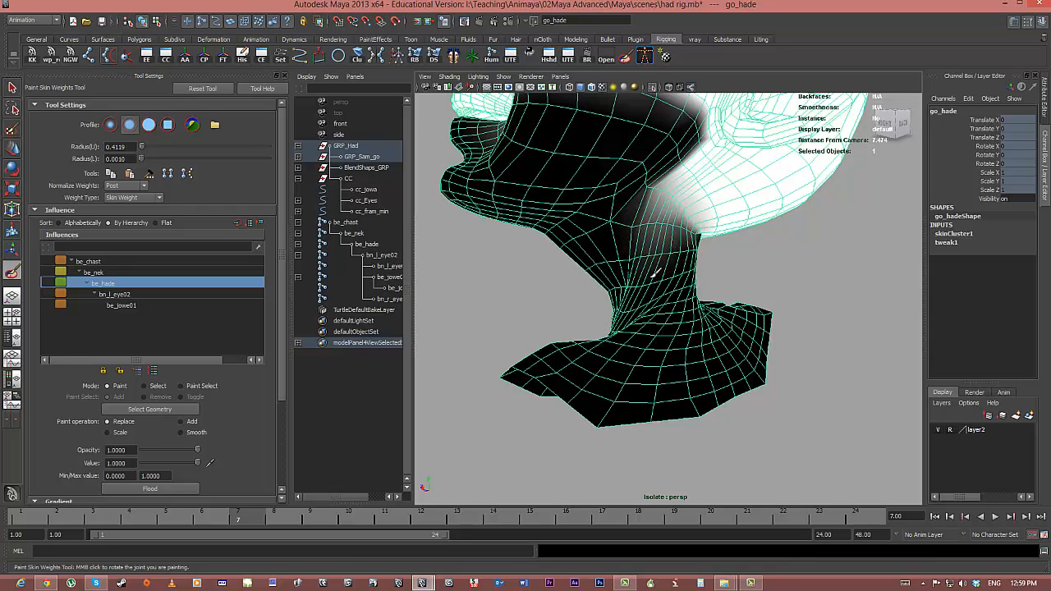
alt+drag(680, 249, 684, 234)
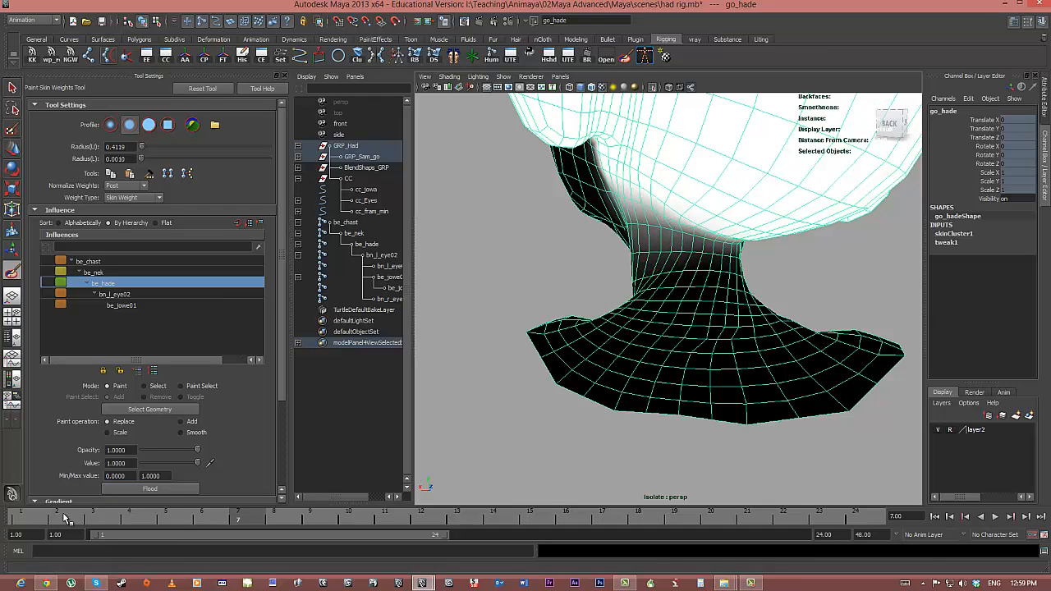
click(21, 517)
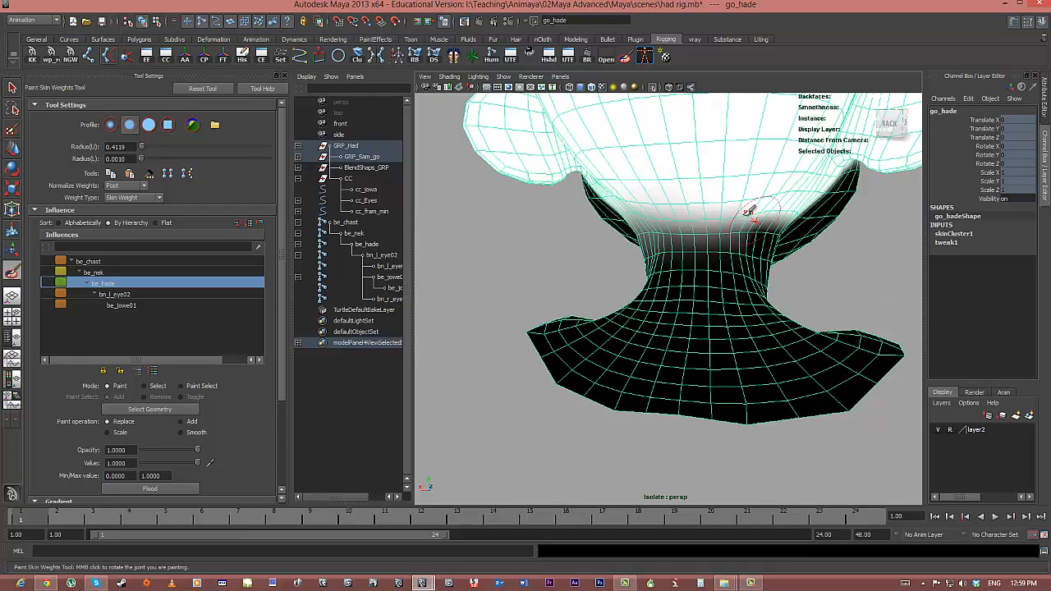
Step: Examine the be_hade and be_nek weights around the jaw, ear and neck at frame 1 and in the turned pose at frame 7
middle_drag(779, 224, 846, 228)
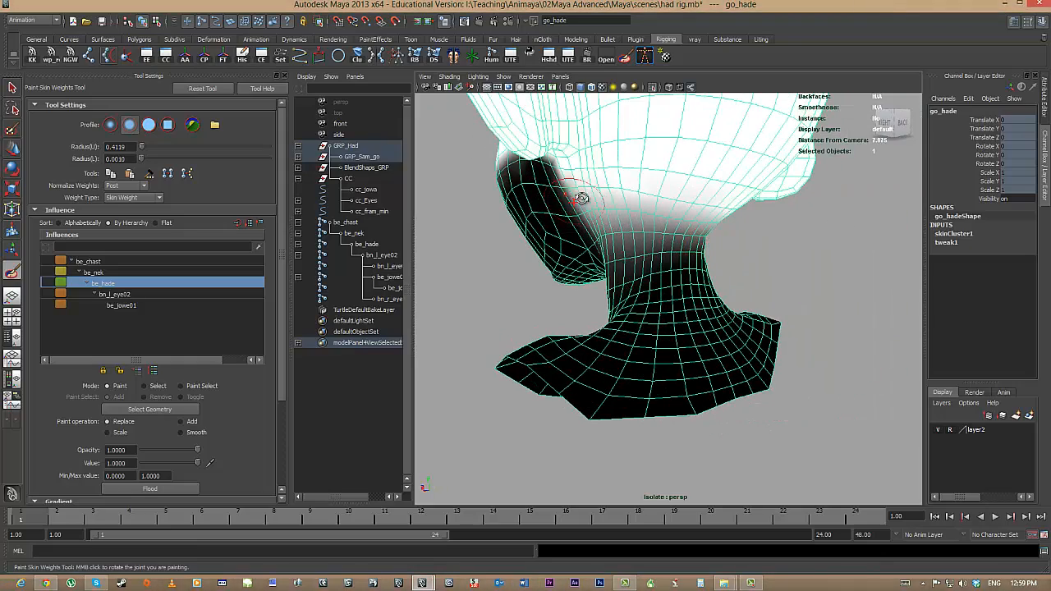
alt+drag(585, 193, 611, 158)
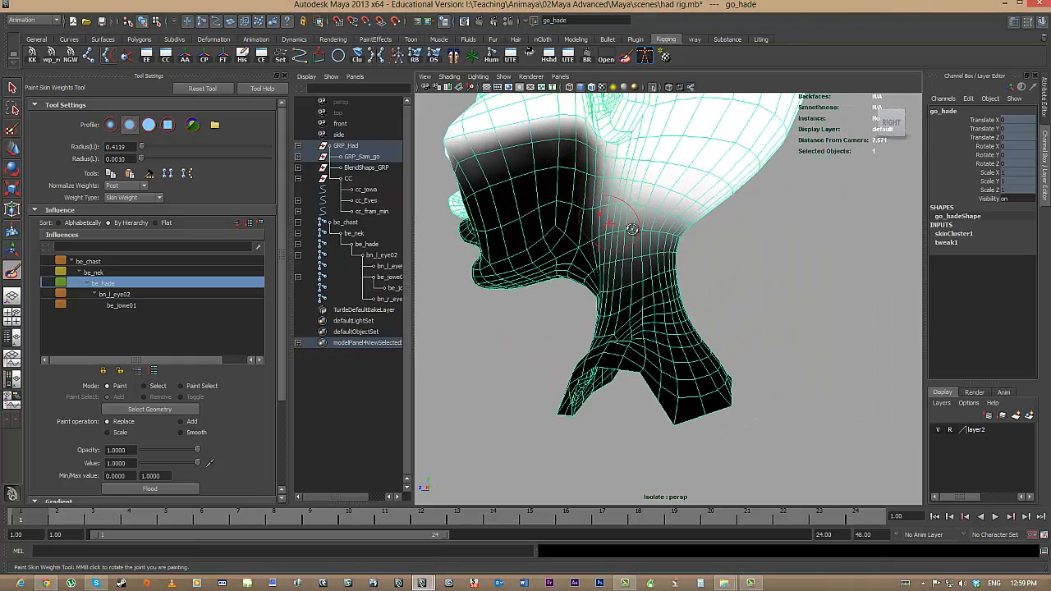
alt+right_drag(632, 229, 627, 146)
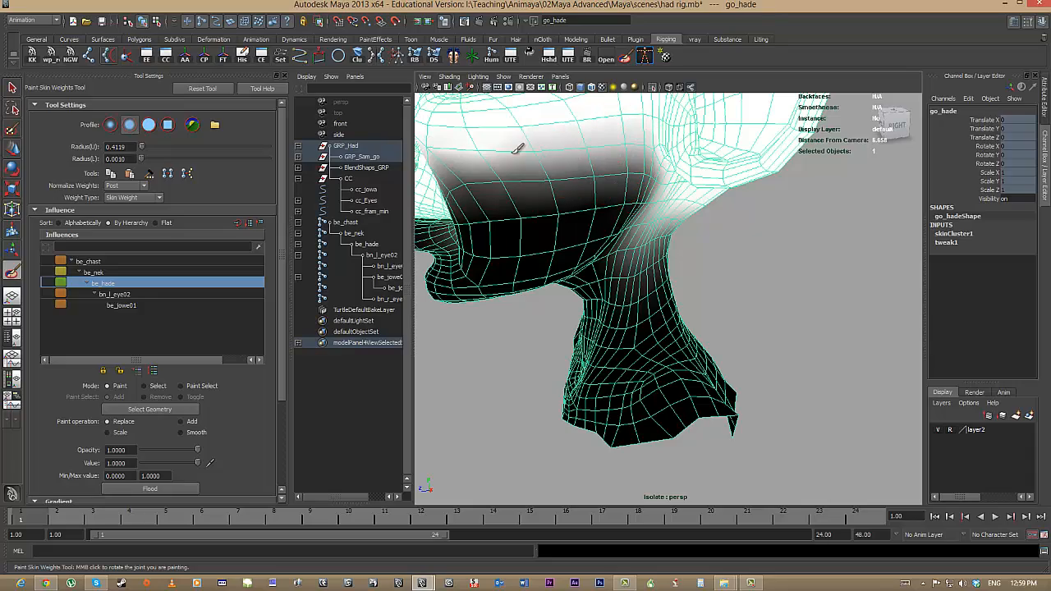
alt+drag(575, 159, 633, 183)
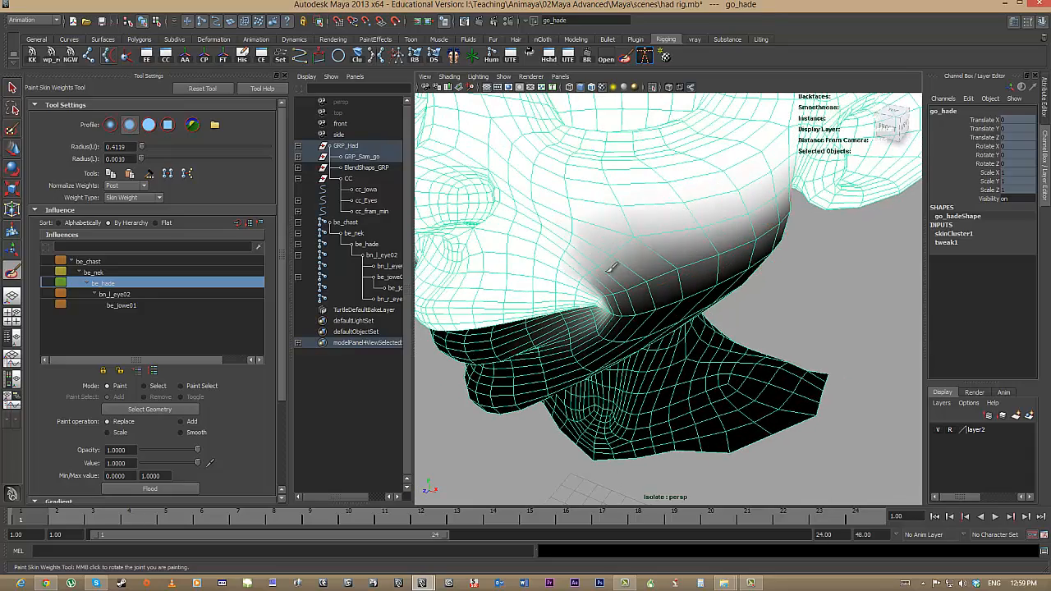
alt+drag(610, 268, 218, 444)
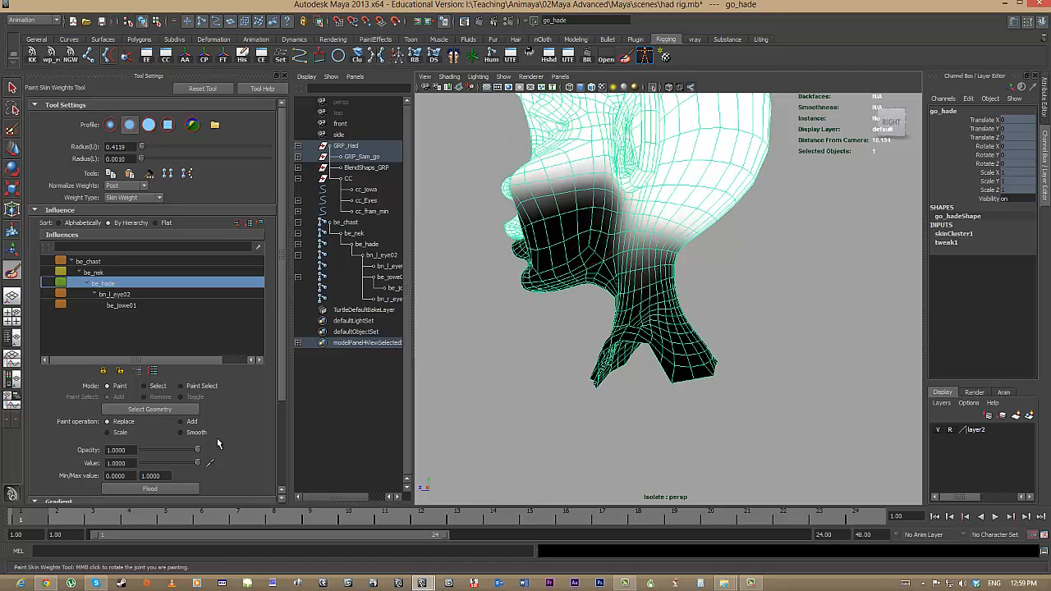
drag(68, 519, 238, 518)
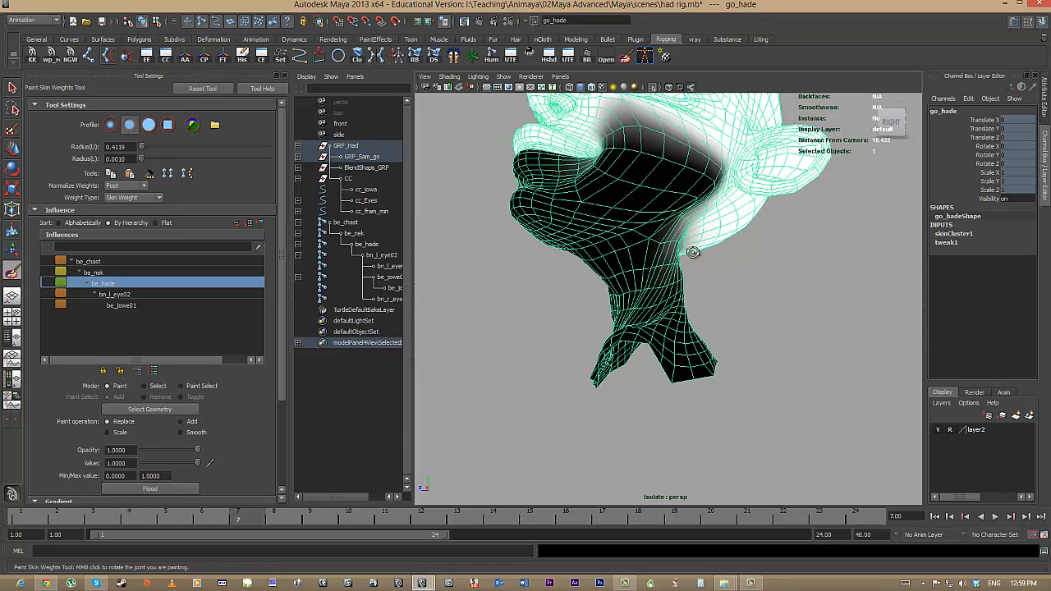
alt+drag(695, 251, 97, 263)
click(97, 272)
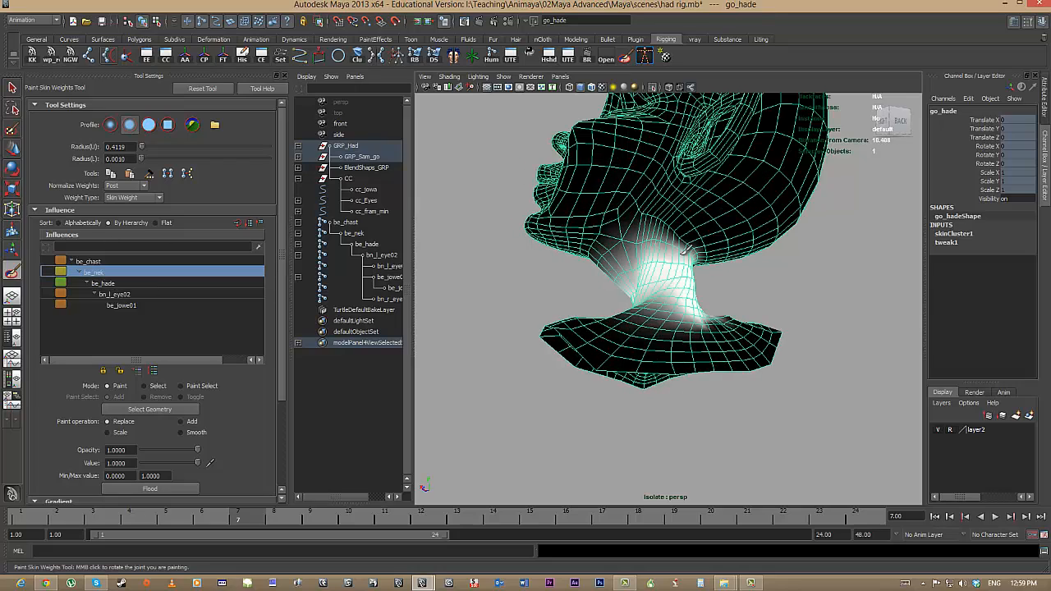
alt+drag(702, 325, 739, 312)
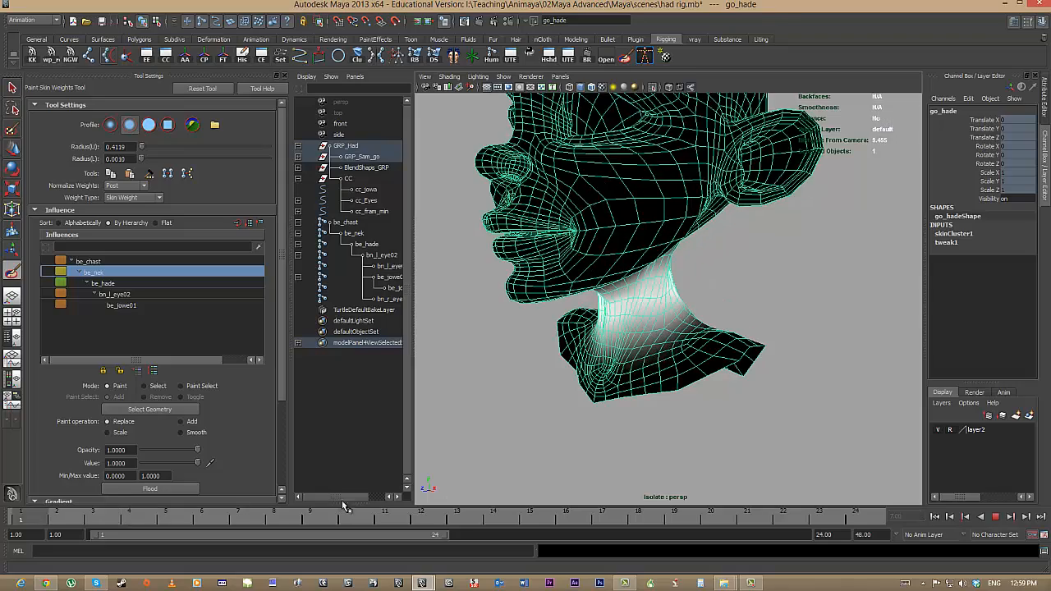
Step: Mirror the head's skin weights across YZ from positive to negative X, using closest point on surface and one-to-one association
alt+drag(751, 386, 801, 378)
alt+right_drag(800, 378, 726, 365)
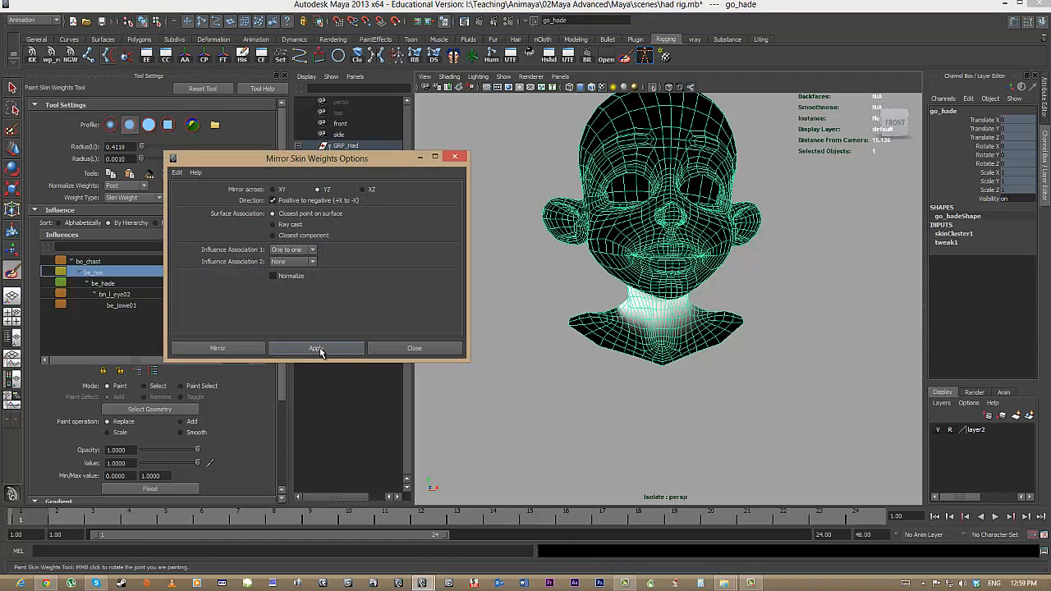
click(303, 348)
click(454, 157)
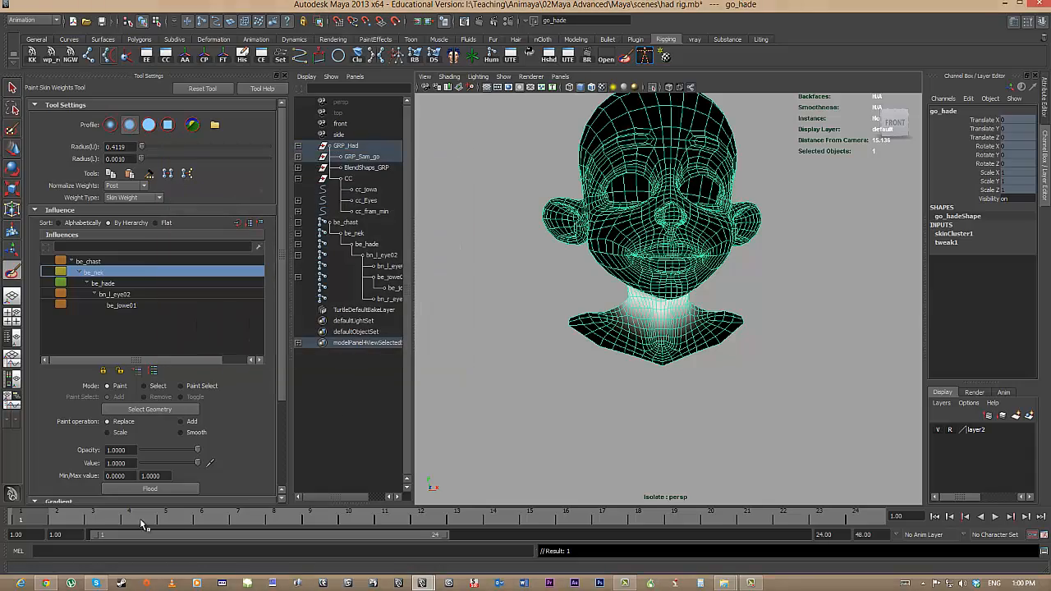
Step: Play the test animation, inspect the mirrored be_nek weights in the turned pose at frame 9, and return to frame 1
key(alt+v)
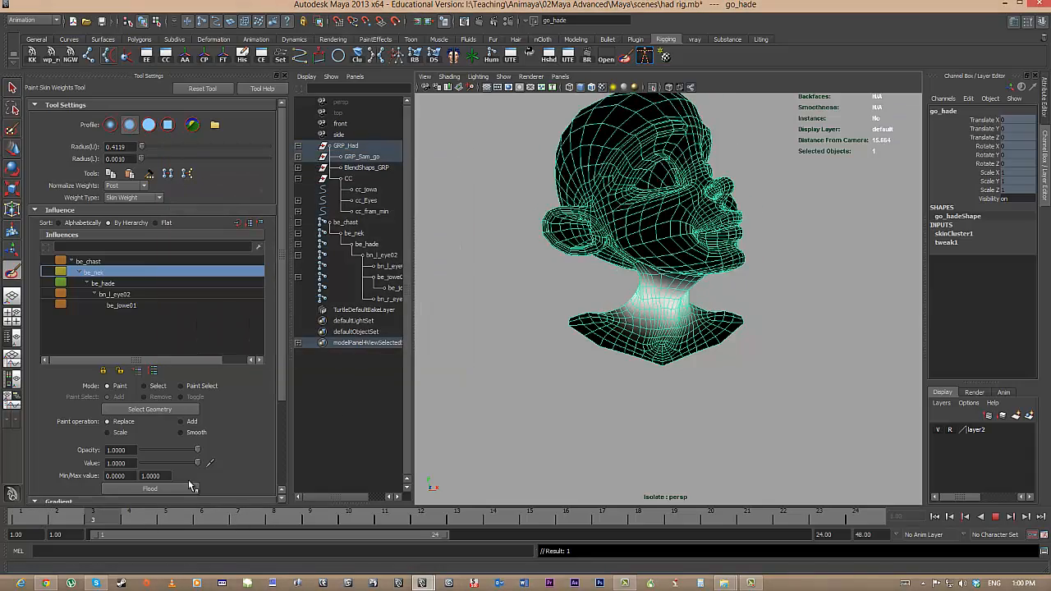
key(alt+v)
alt+drag(533, 399, 553, 329)
alt+right_drag(554, 328, 644, 332)
alt+drag(643, 332, 695, 261)
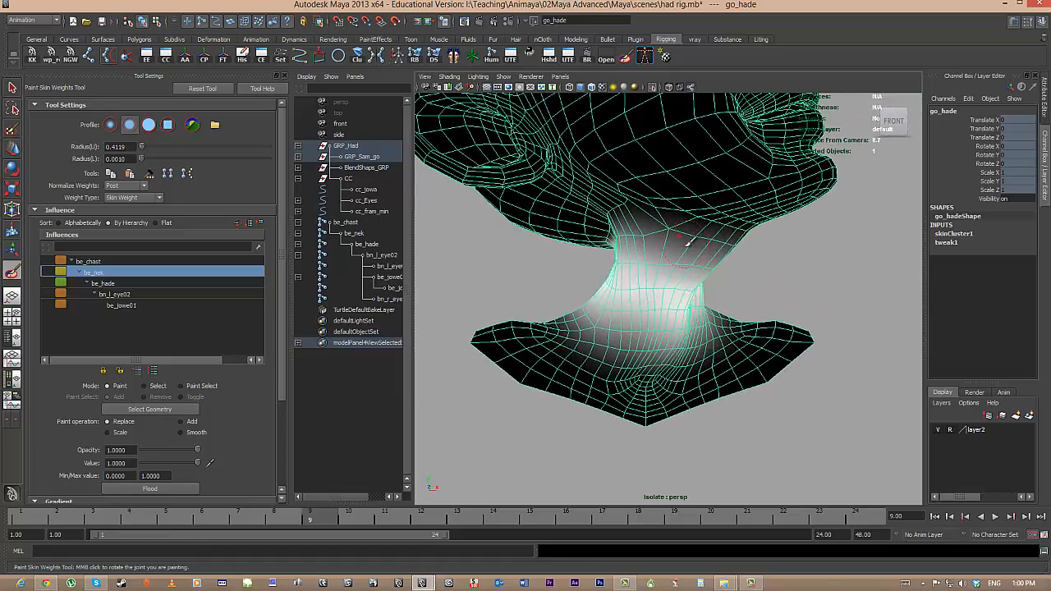
alt+drag(673, 295, 552, 296)
alt+right_drag(551, 296, 444, 345)
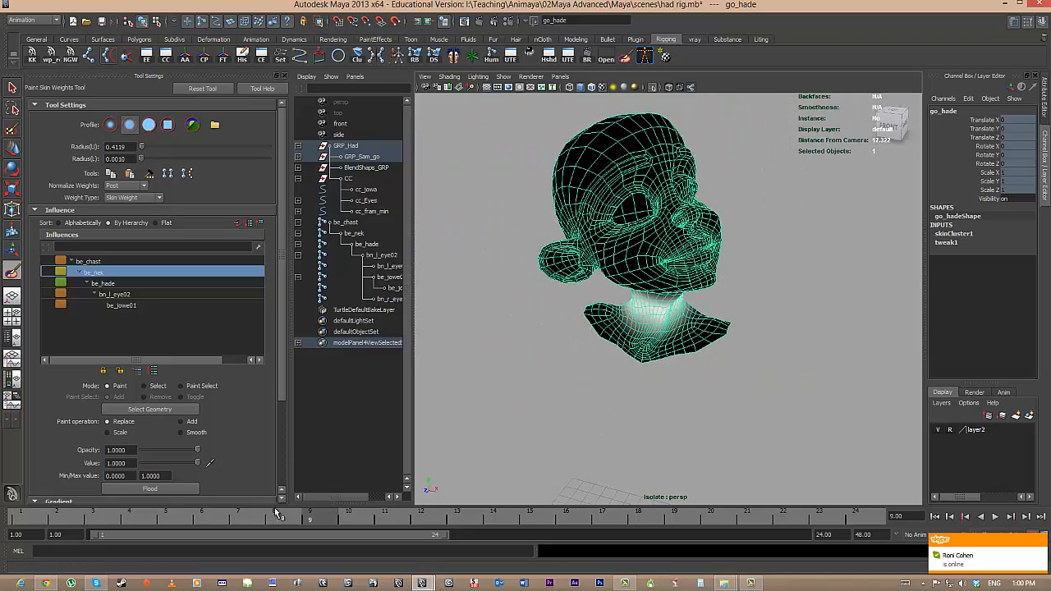
drag(310, 517, 21, 517)
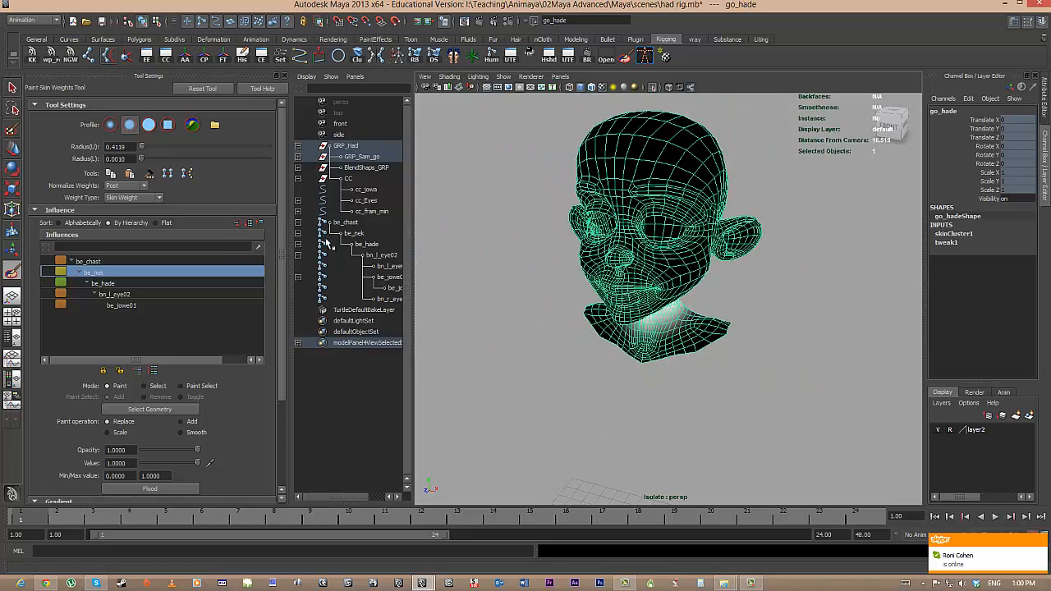
Step: Select the be_hade joint and play the animation on the shaded head, stopping at frame 7
click(368, 244)
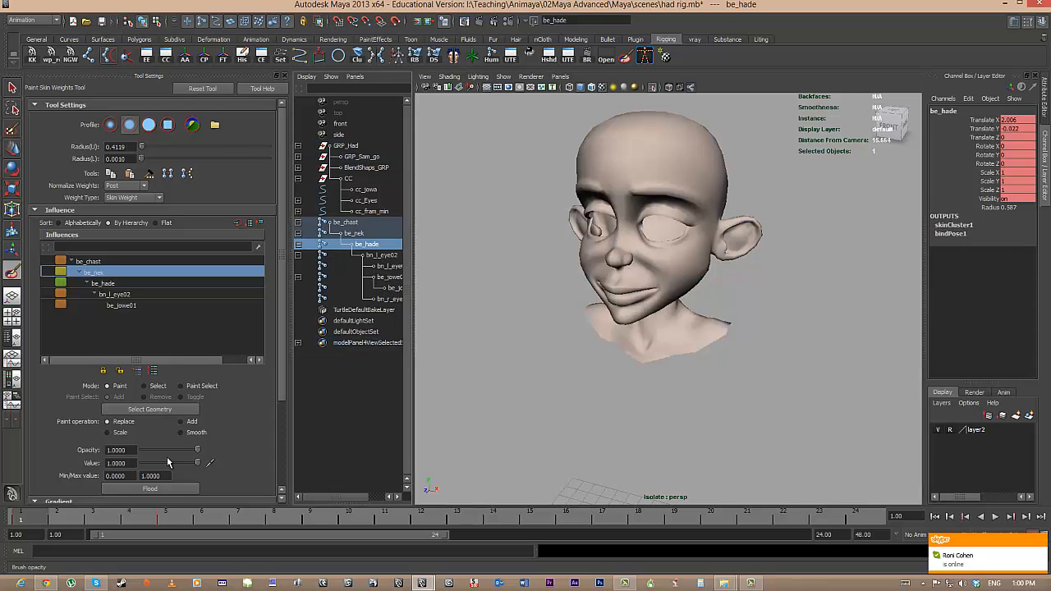
drag(154, 504, 26, 502)
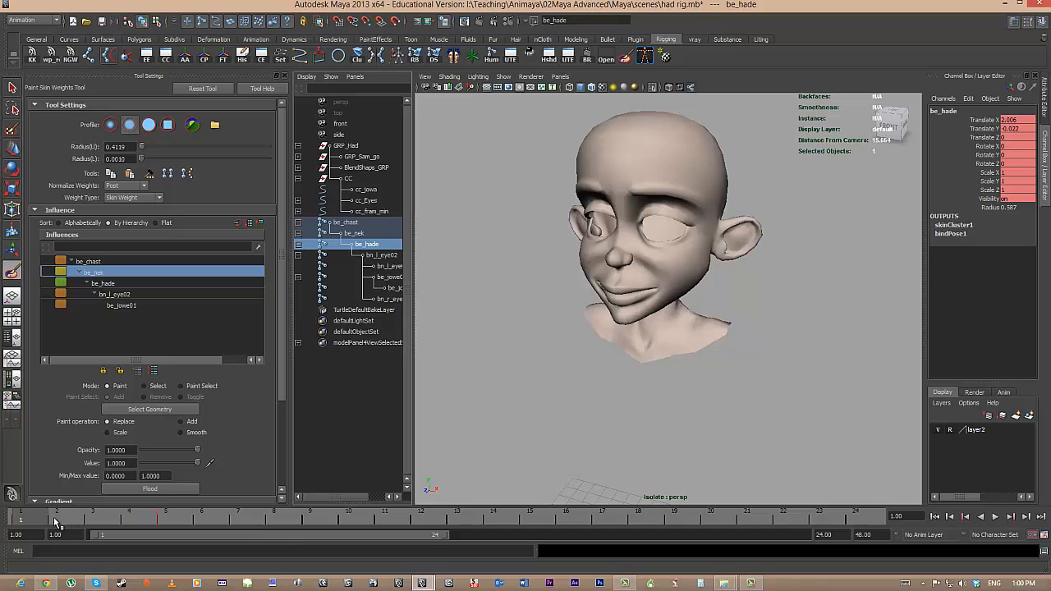
key(alt+v)
key(alt+v)
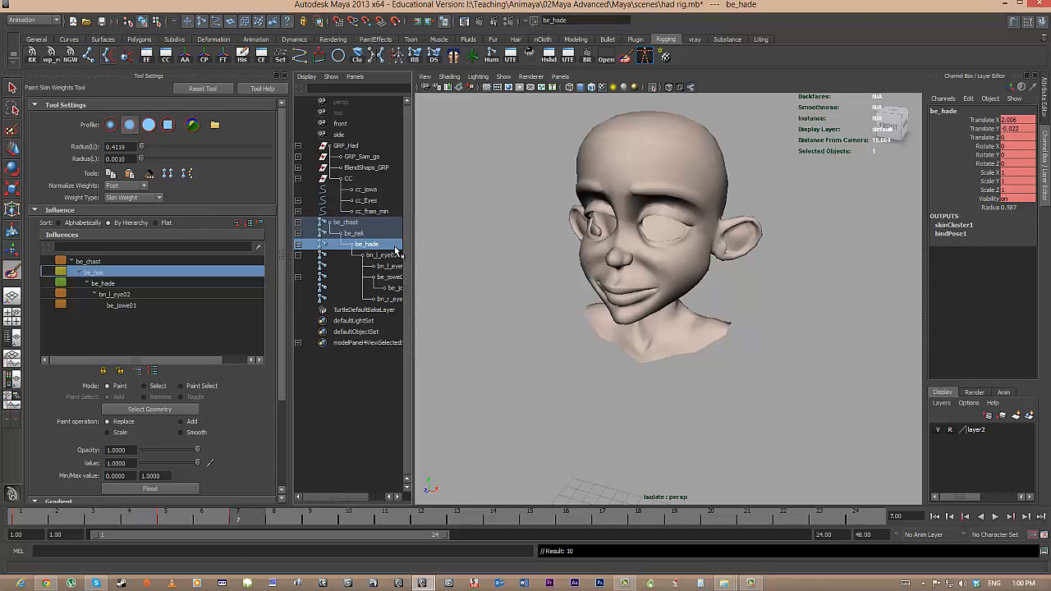
Step: Test the neck deformation by rotating the be_hade joint to tilt the head back and forward, checking from front and side
key(r)
key(e)
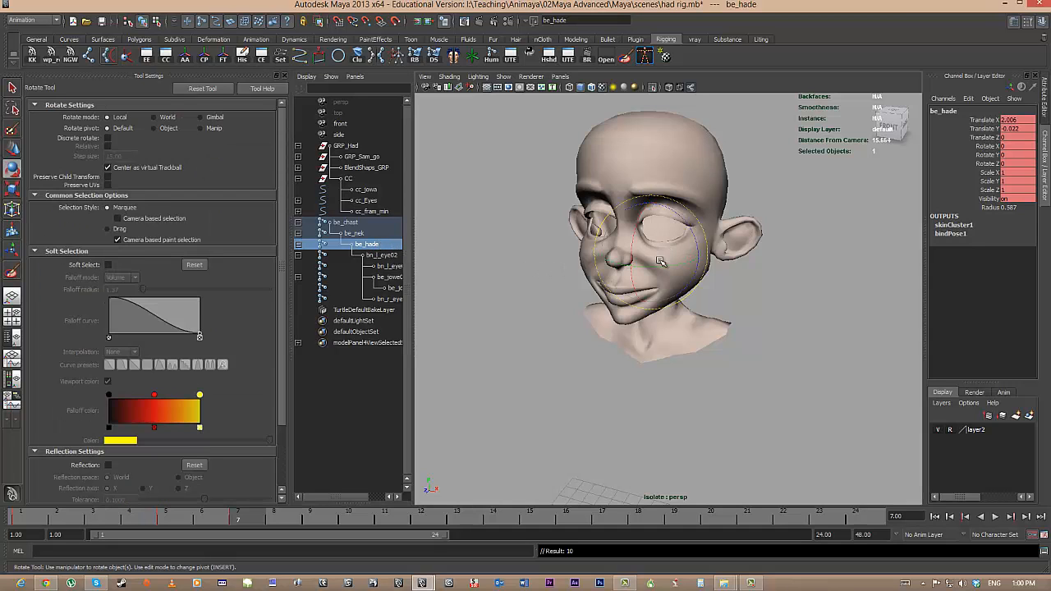
drag(653, 263, 662, 285)
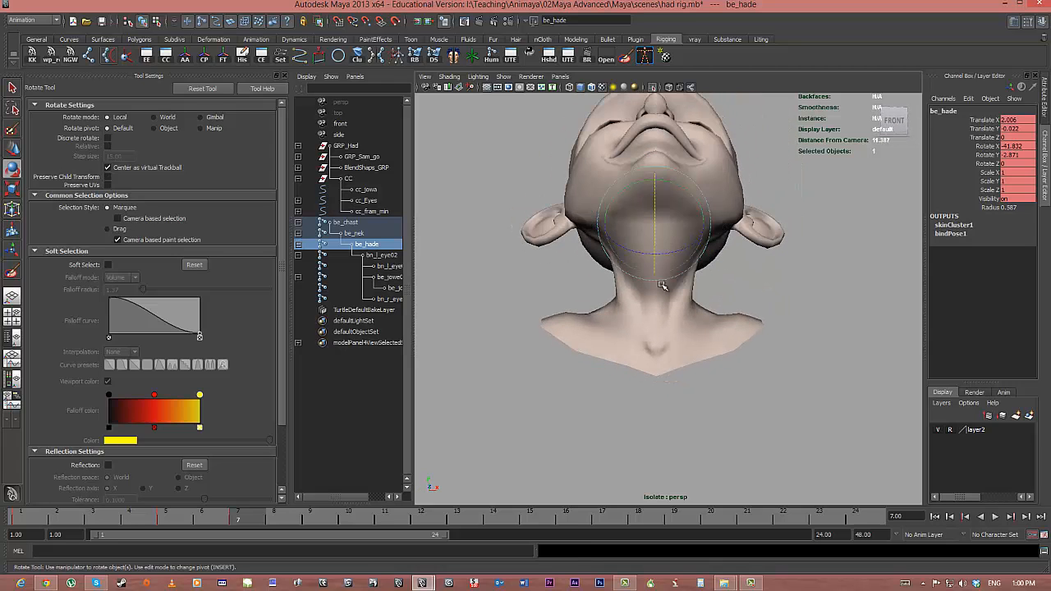
drag(654, 222, 590, 231)
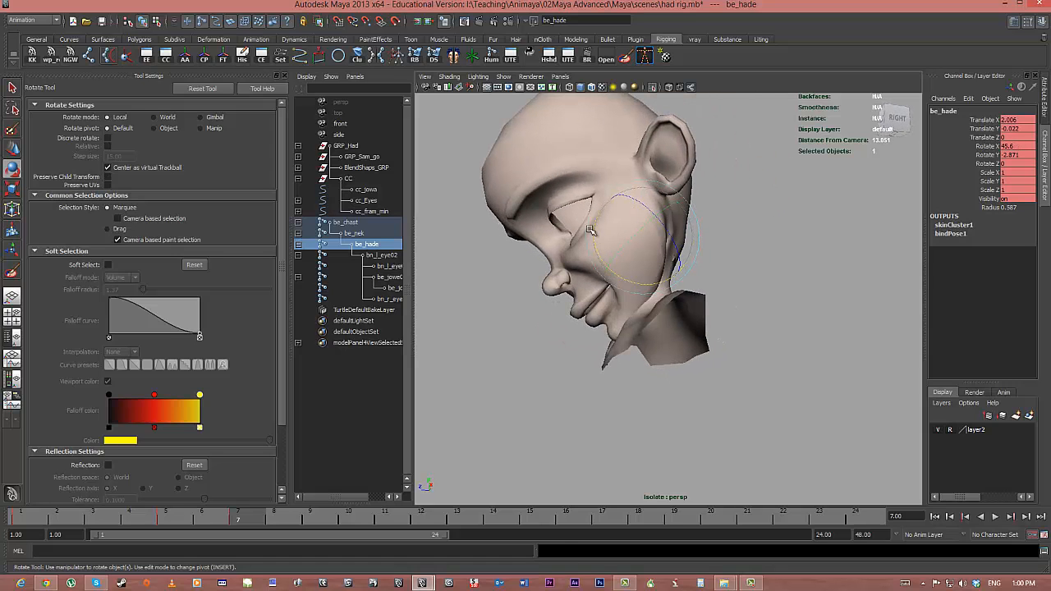
alt+drag(652, 248, 624, 264)
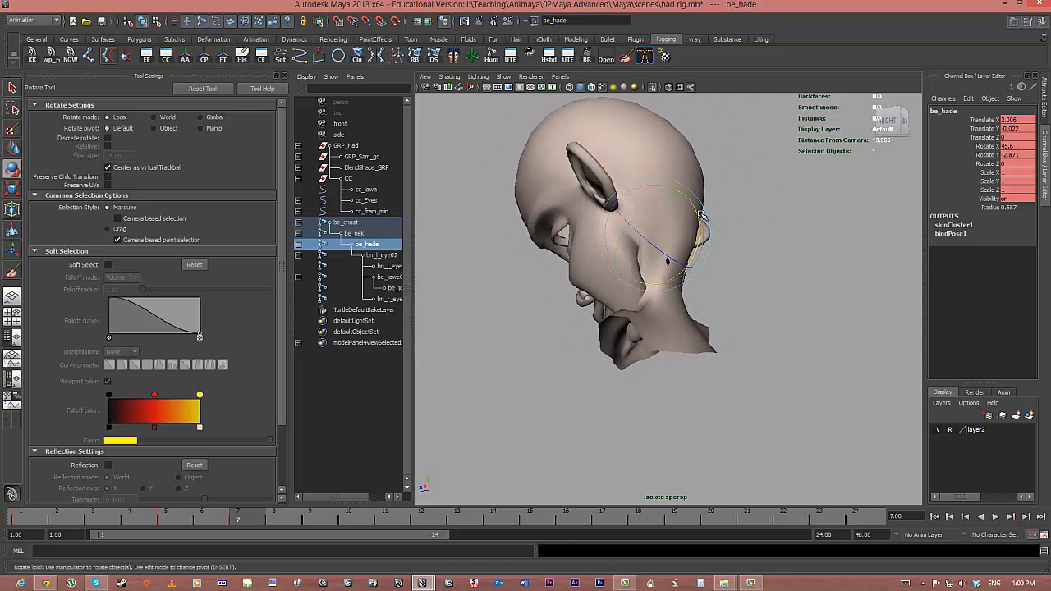
drag(700, 230, 603, 231)
alt+drag(601, 280, 791, 296)
click(791, 296)
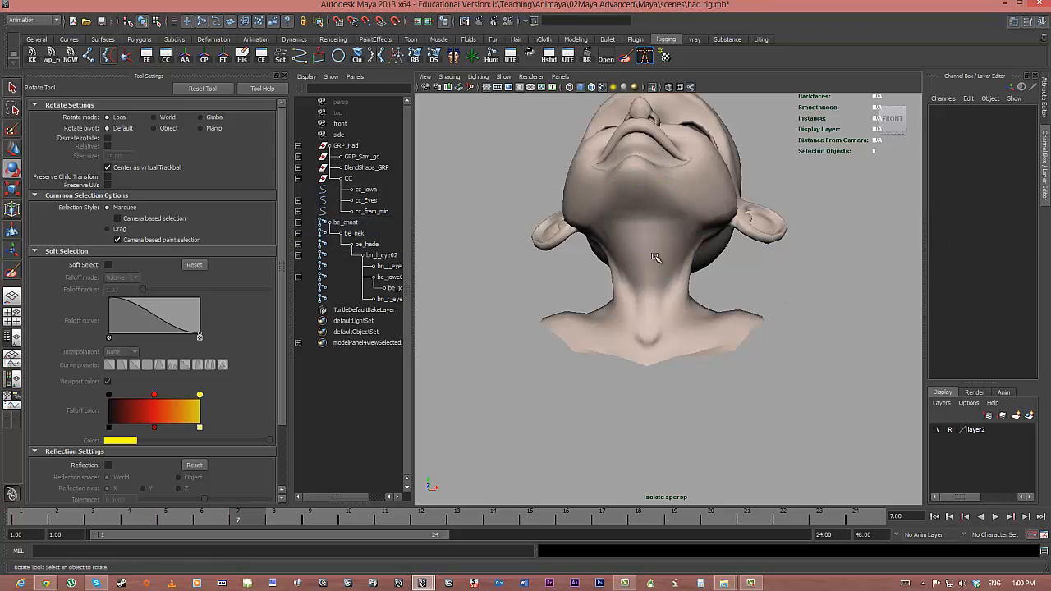
Step: Reselect the head mesh for skin weight painting and compare the be_jowe01, be_nek and be_chast weights in the tilted-back pose
click(657, 258)
alt+drag(647, 276, 493, 315)
click(12, 272)
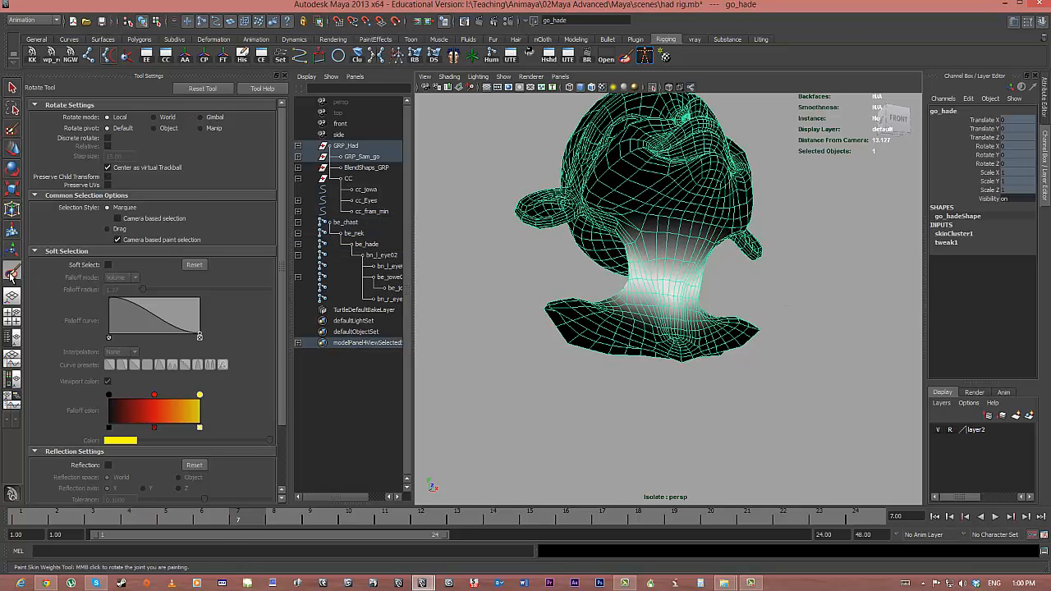
alt+drag(584, 289, 565, 281)
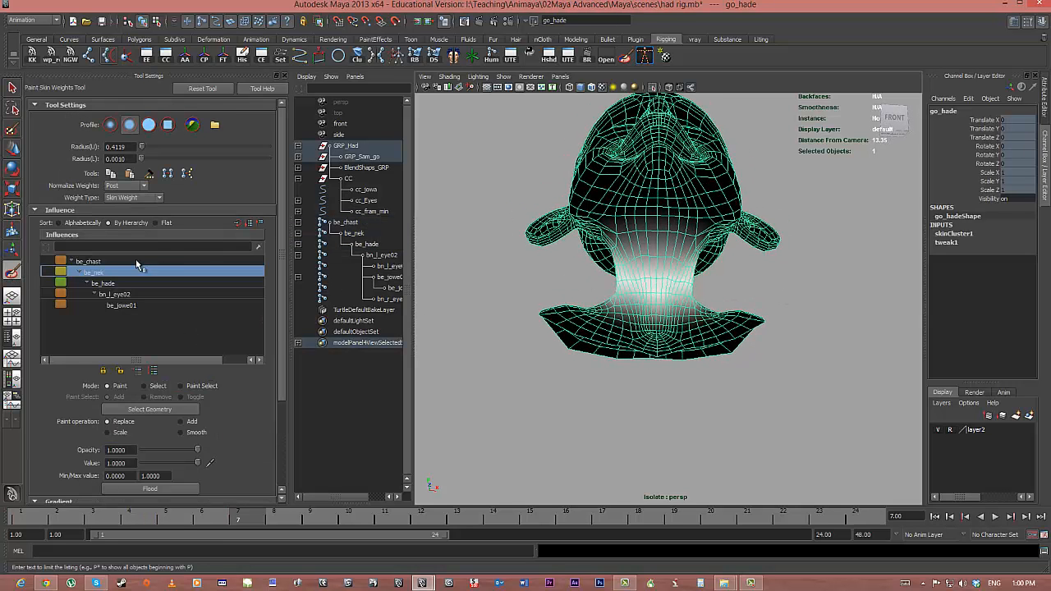
click(122, 305)
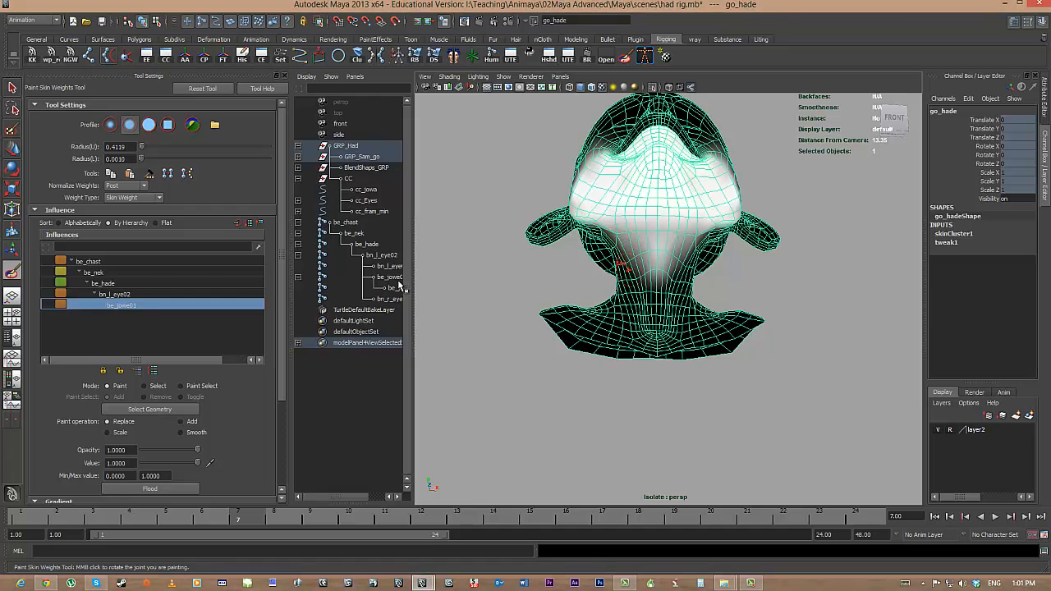
click(96, 272)
middle_drag(703, 238, 686, 240)
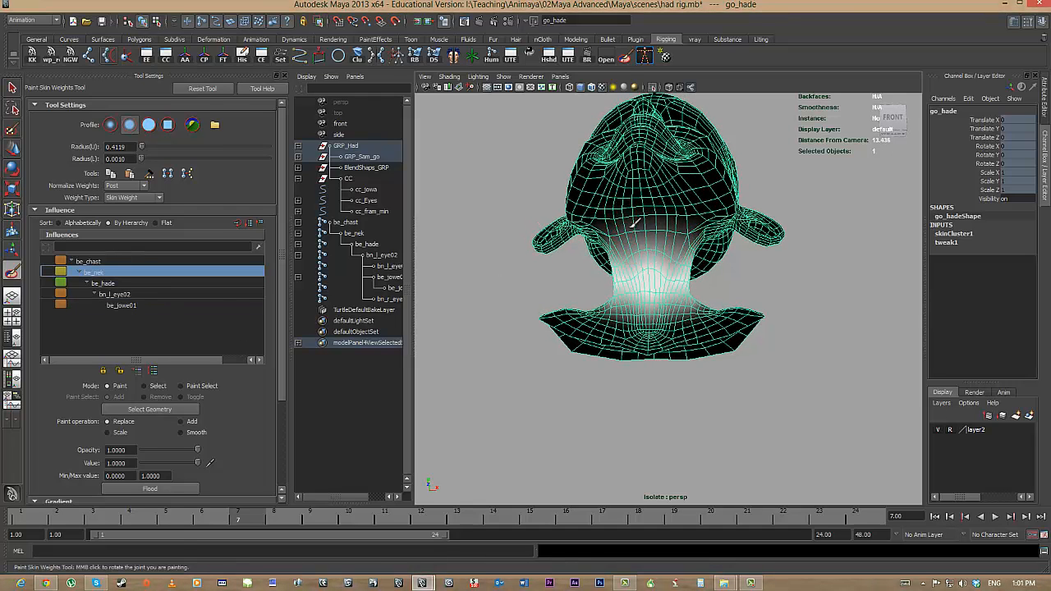
alt+drag(657, 256, 624, 255)
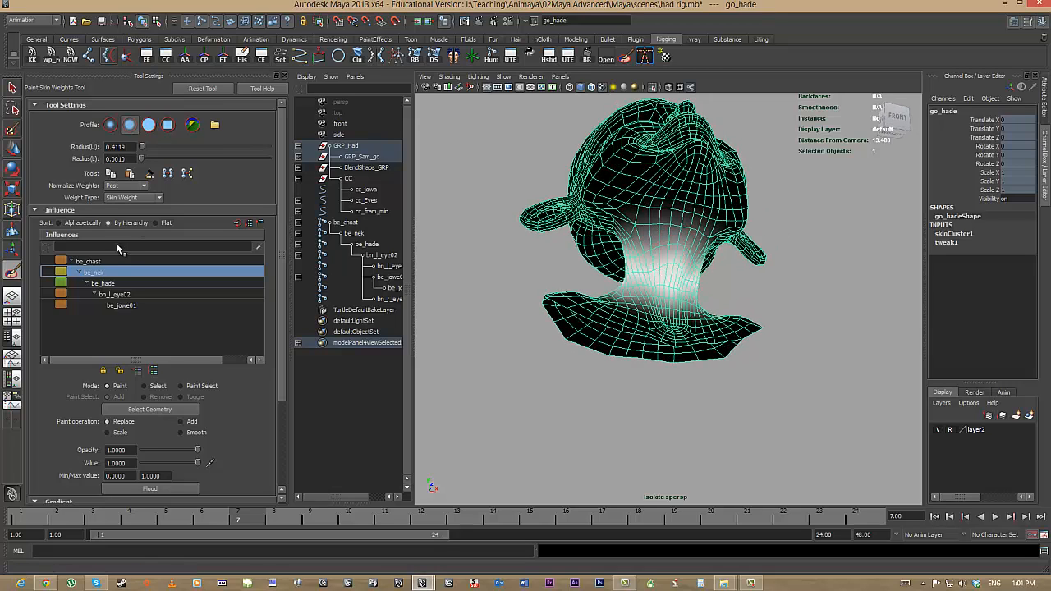
click(90, 262)
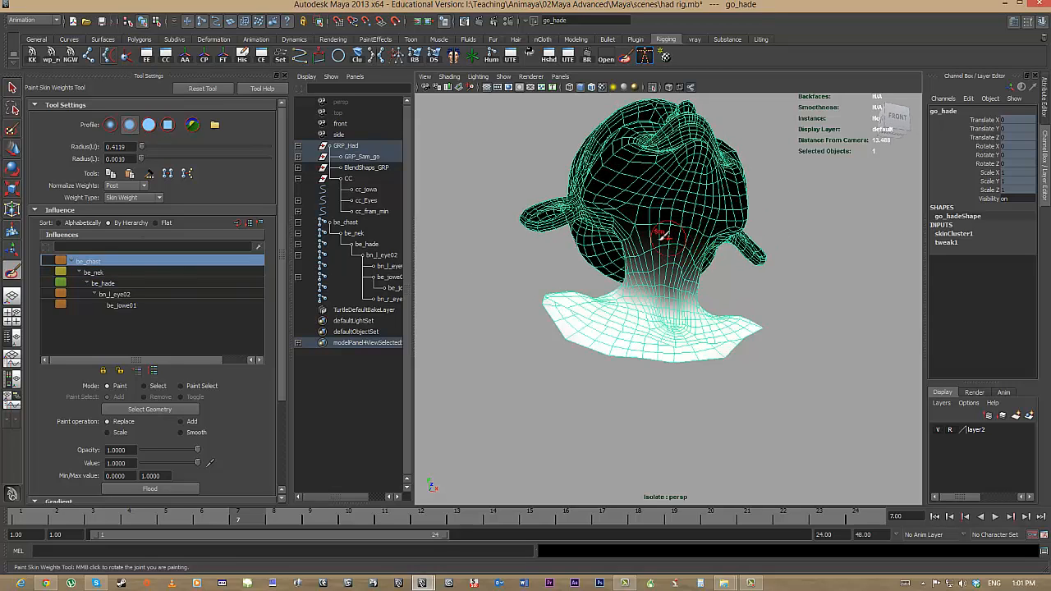
mouse_move(711, 286)
alt+mouse_down()
mouse_move(699, 288)
mouse_move(725, 307)
mouse_move(717, 279)
mouse_move(704, 291)
alt+mouse_up()
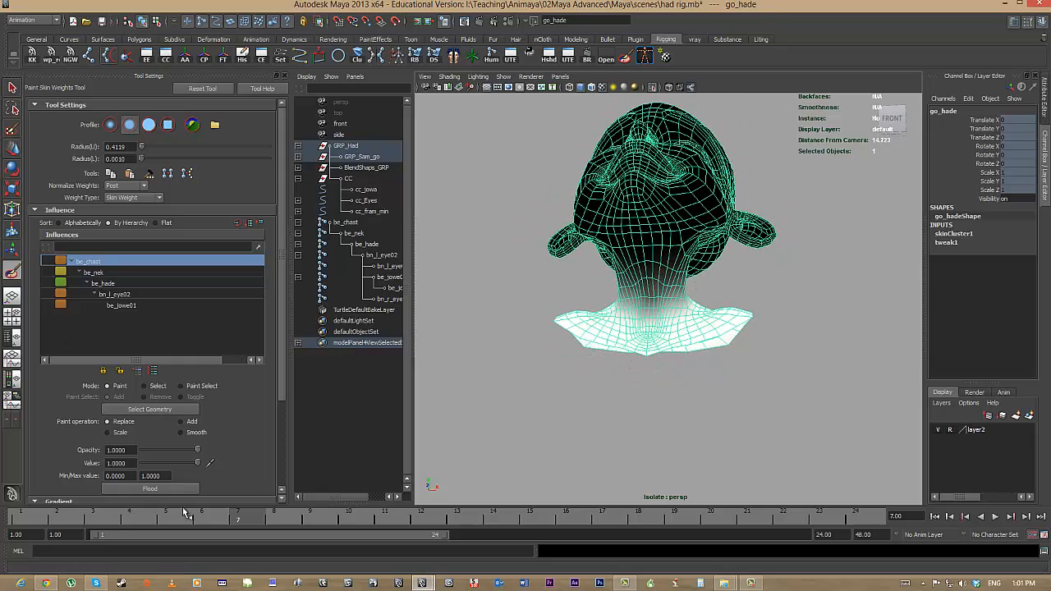
Step: Return to frame 1 and delete all animation keys from the be_hade joint
drag(103, 522, 18, 522)
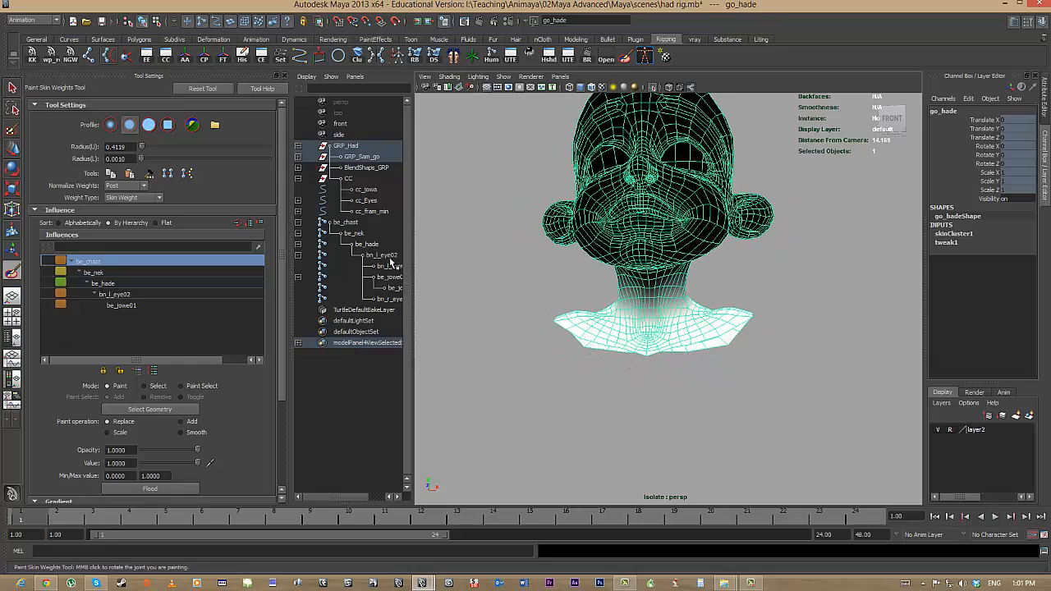
alt+drag(635, 331, 693, 361)
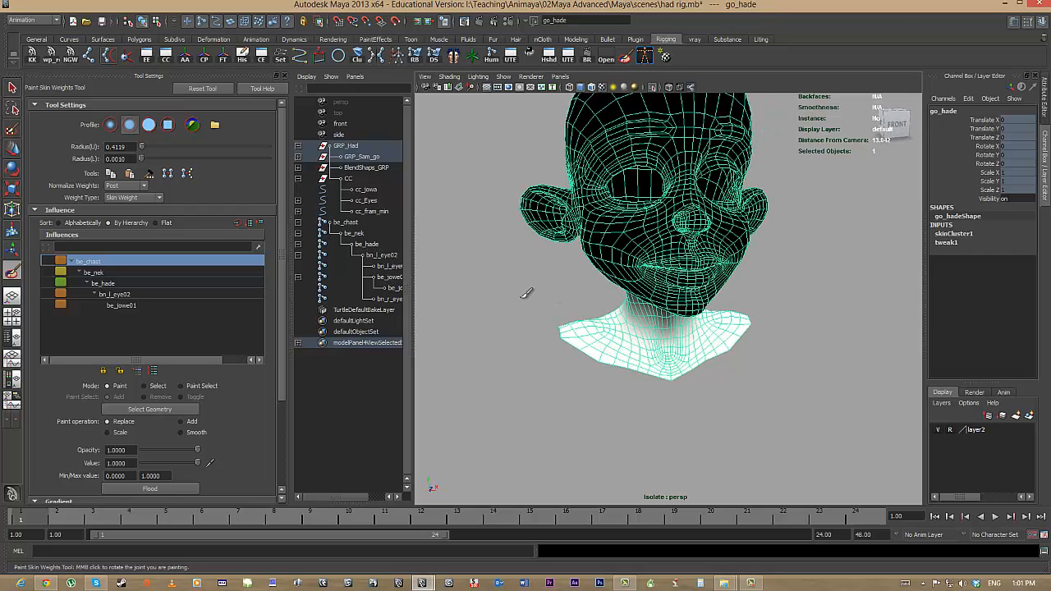
click(371, 245)
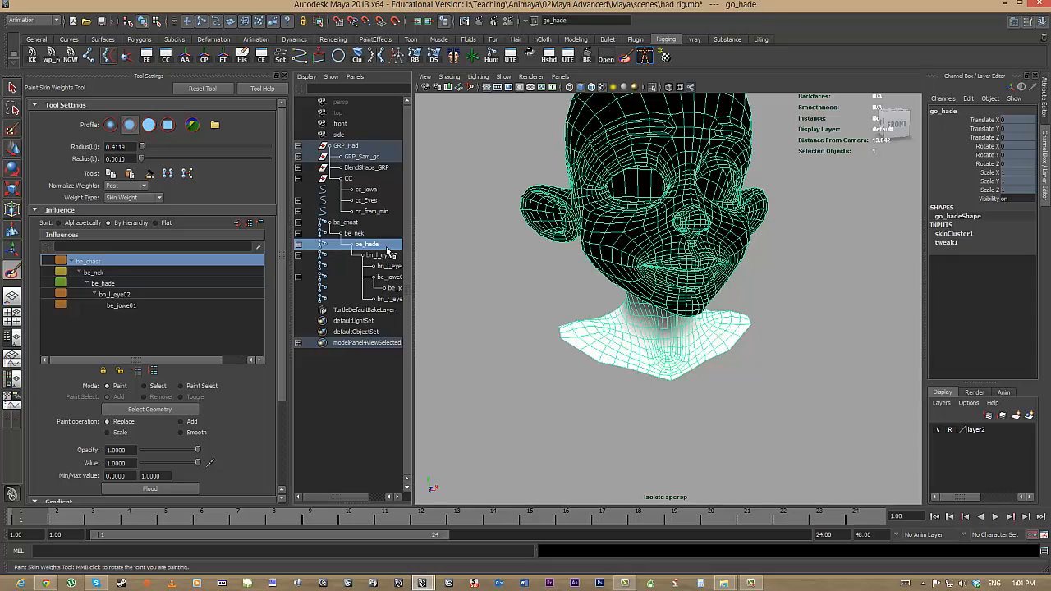
right_click(18, 519)
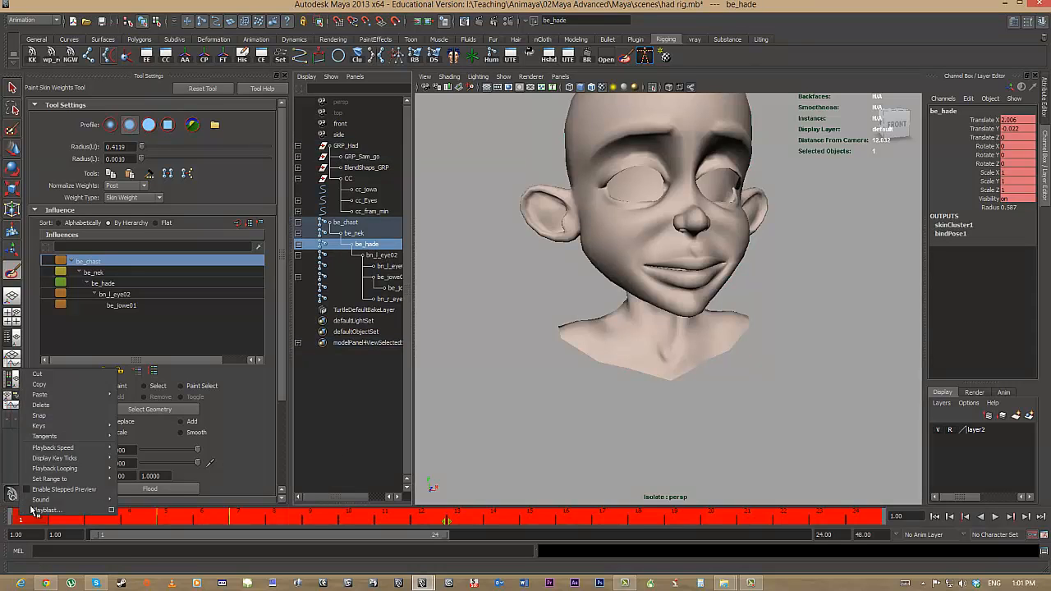
click(152, 391)
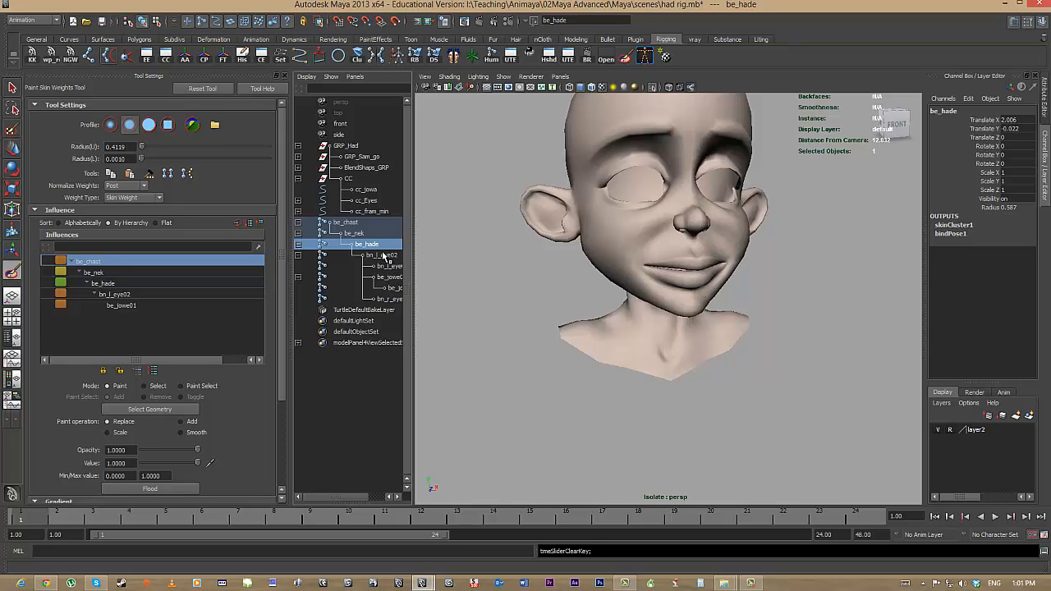
Step: Delete all animation keys on the timeline from the be_nek joint
click(354, 234)
double_click(32, 517)
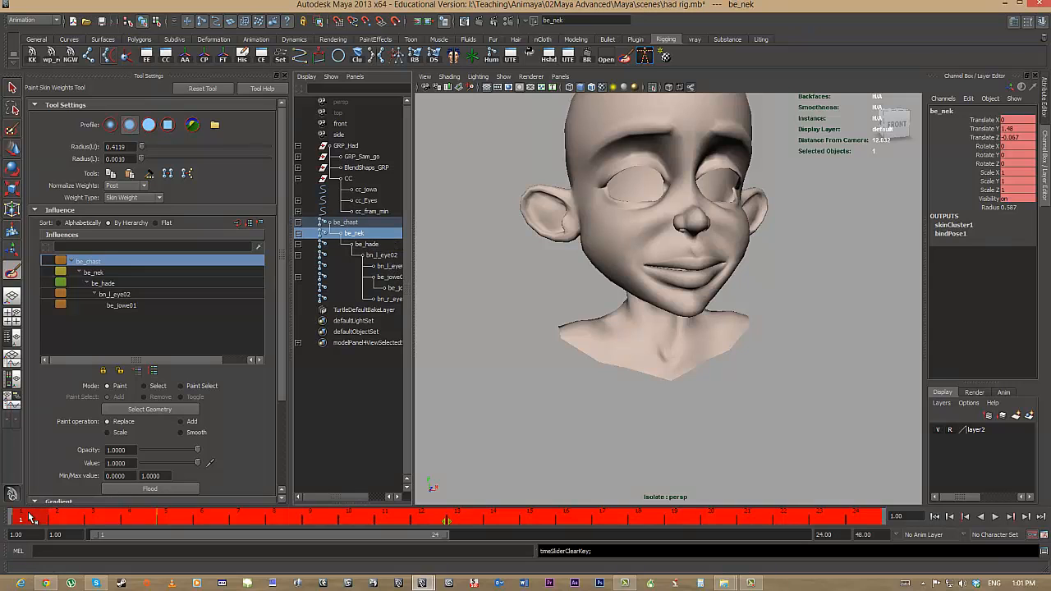
right_click(31, 517)
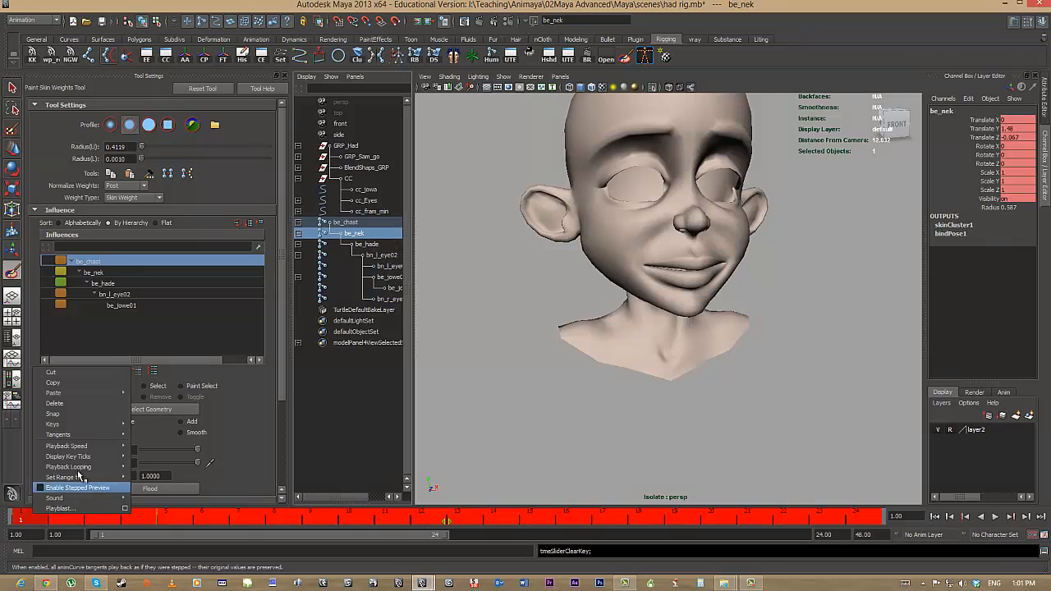
click(73, 403)
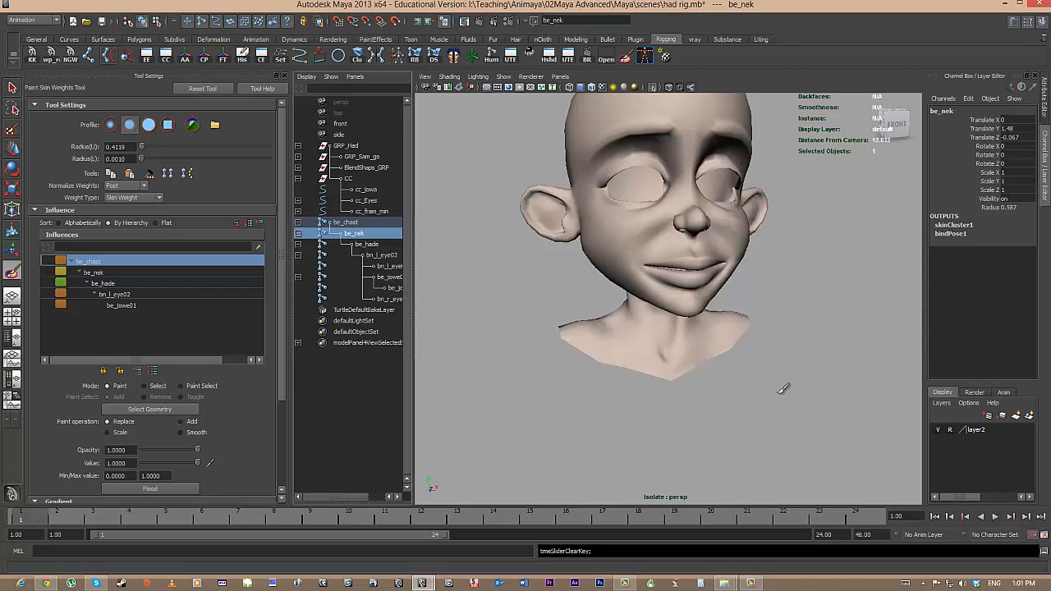
Step: Turn off isolation in the perspective view to show the full character with hair, eyes, joints and controls
alt+drag(784, 388, 714, 413)
alt+right_drag(713, 413, 657, 392)
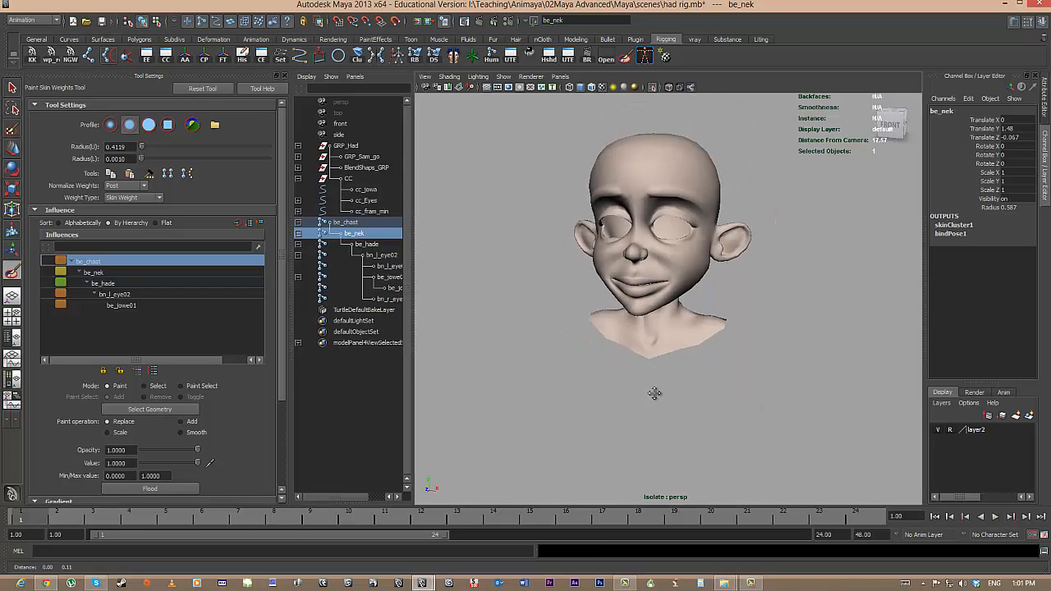
click(655, 87)
alt+drag(722, 307, 743, 310)
alt+right_drag(743, 310, 763, 311)
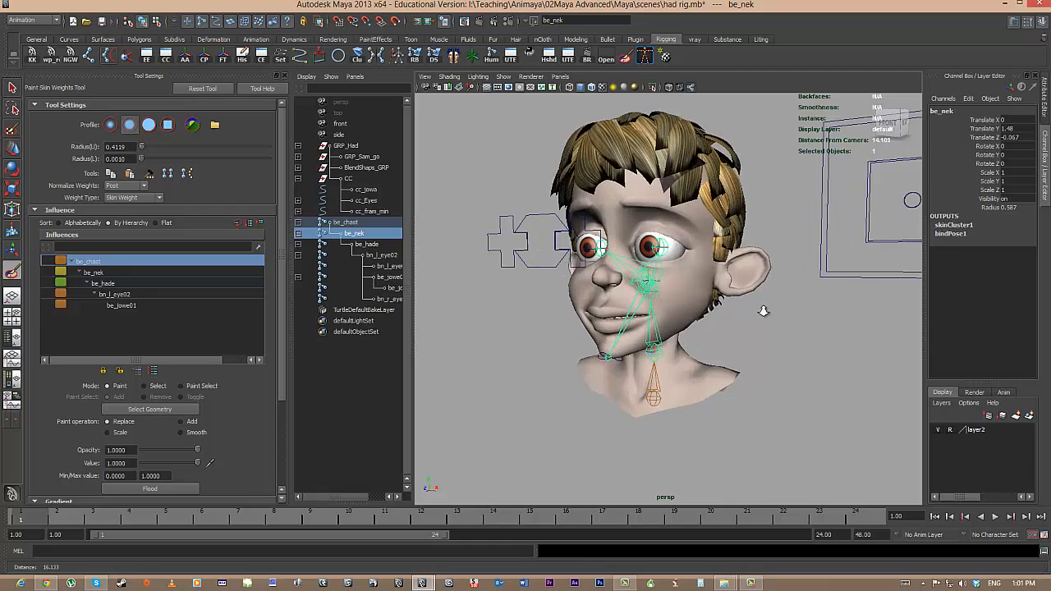
alt+drag(763, 310, 757, 302)
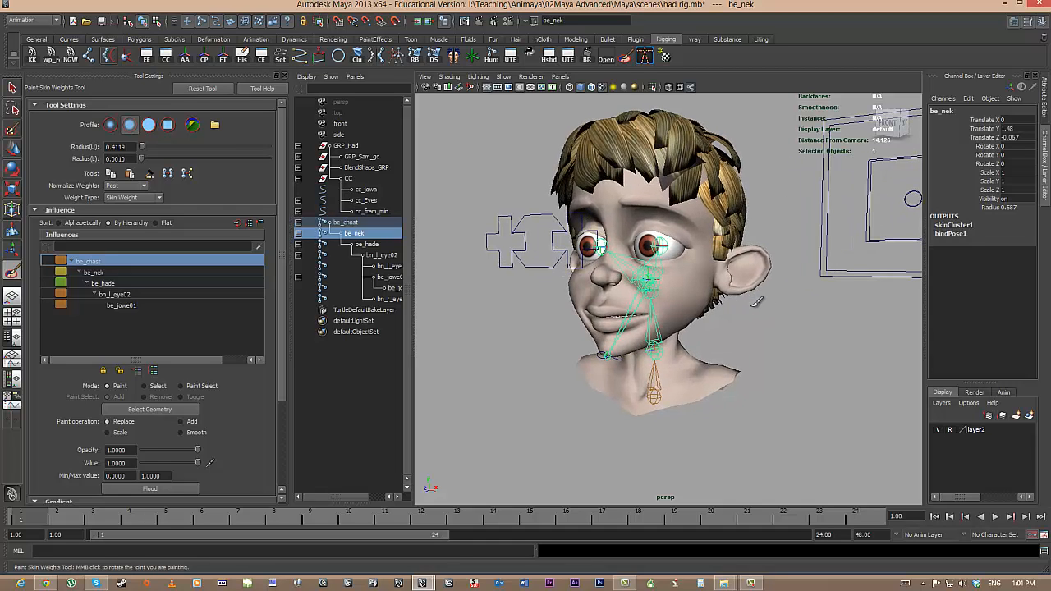